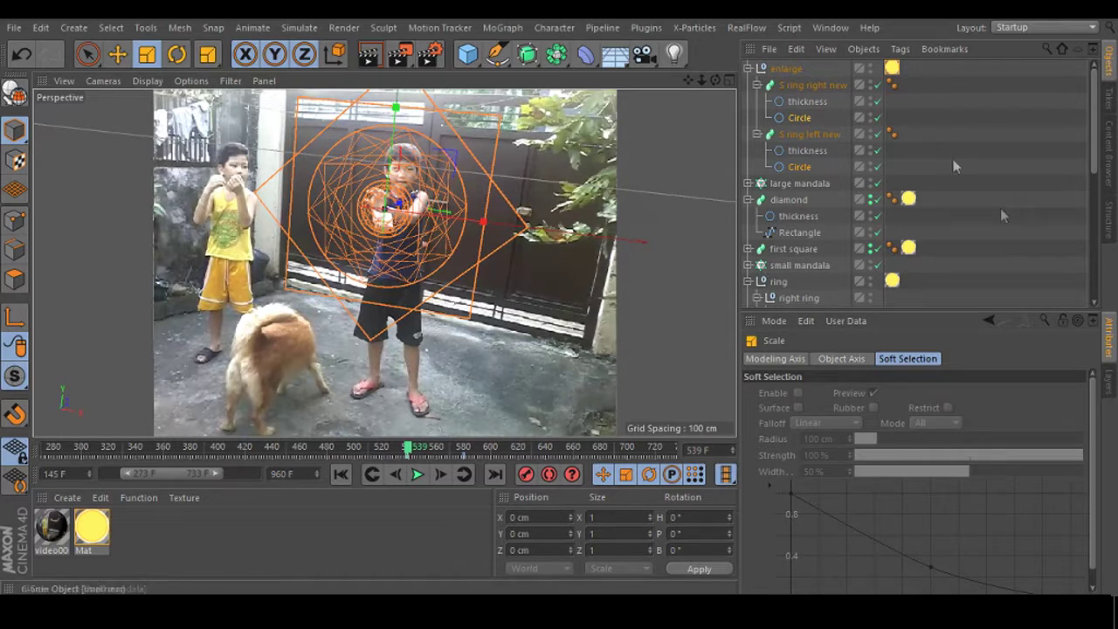
Undo, then make both Circle objects editable splines and select them in Points mode.
key(ctrl+z)
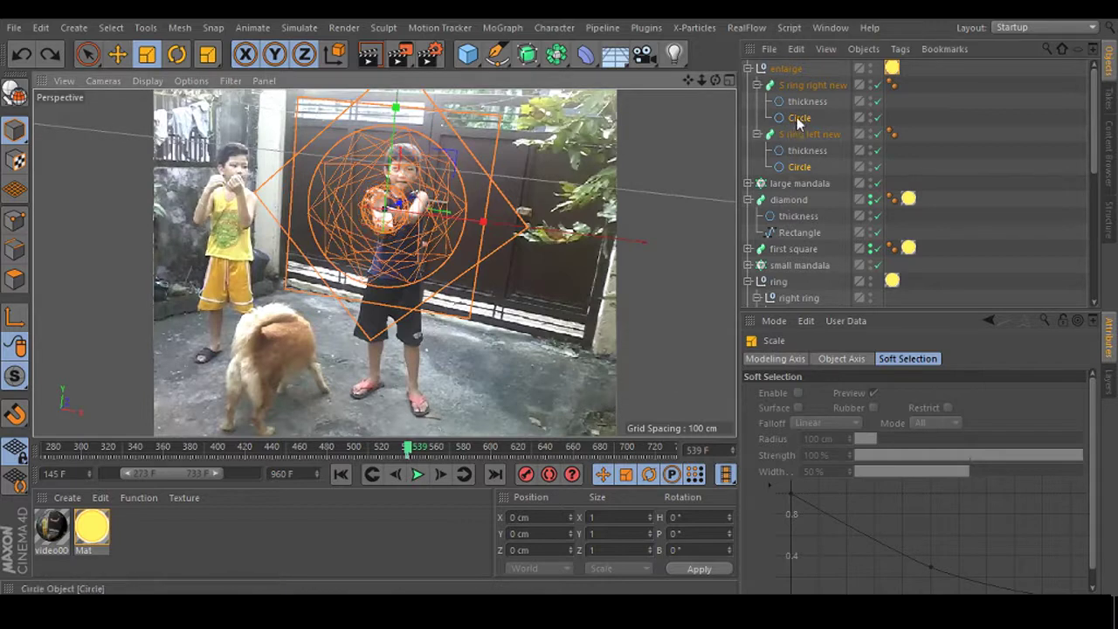
click(13, 91)
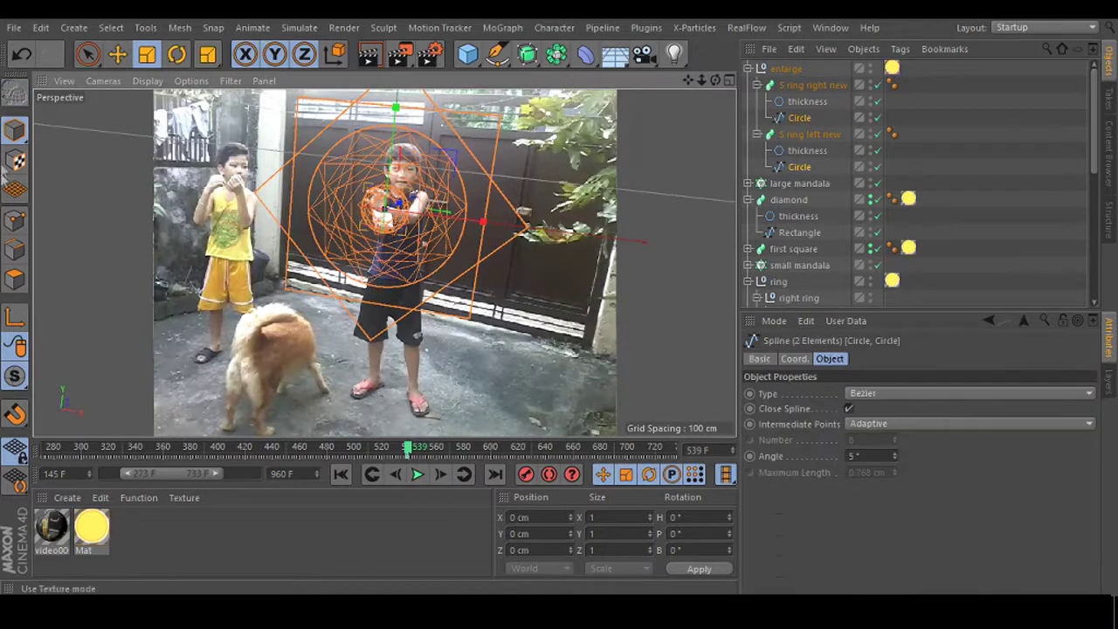
click(13, 224)
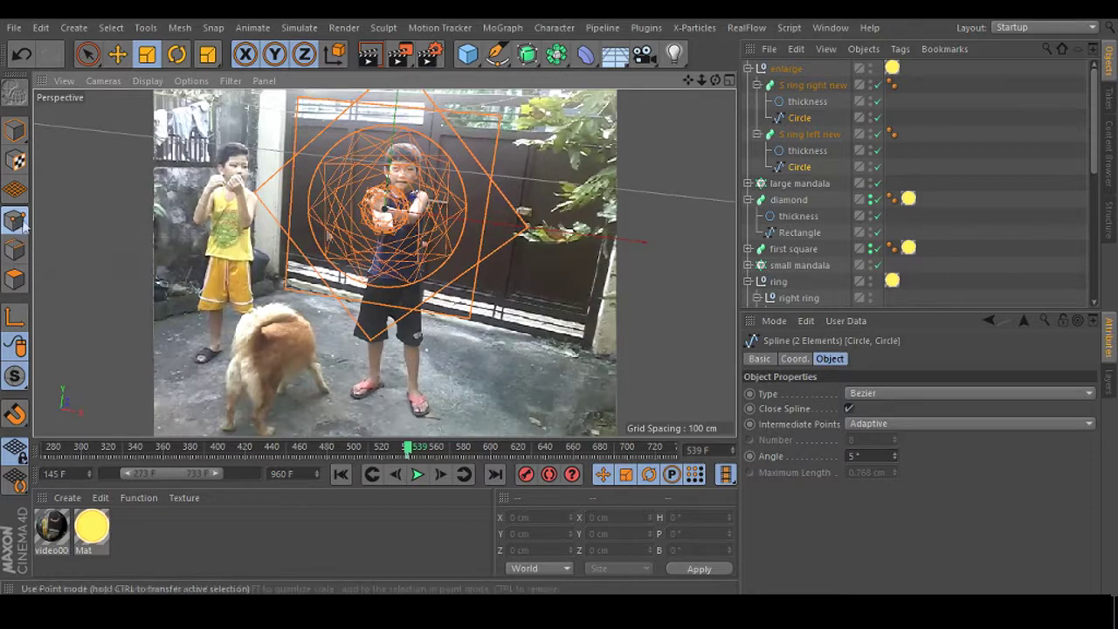
click(800, 118)
ctrl+click(800, 167)
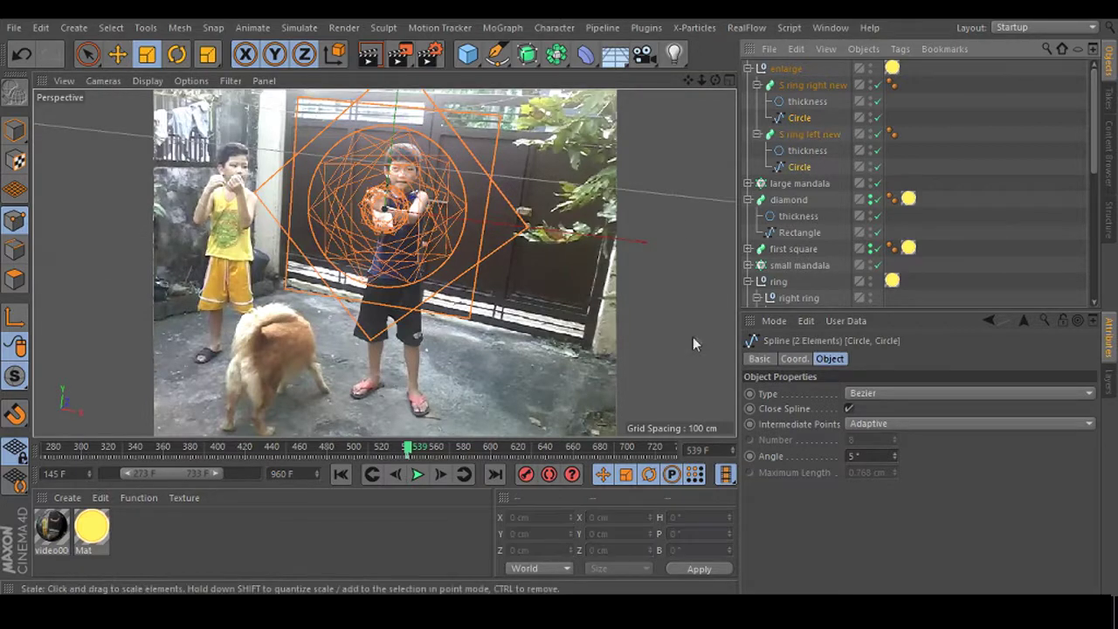
Scrub the animation between frames 547 and 539 and zoom the timeline to frames 280–520.
drag(407, 449, 421, 449)
key(f)
key(f)
key(f)
key(f)
key(f)
key(f)
key(f)
key(f)
drag(215, 470, 187, 469)
key(f)
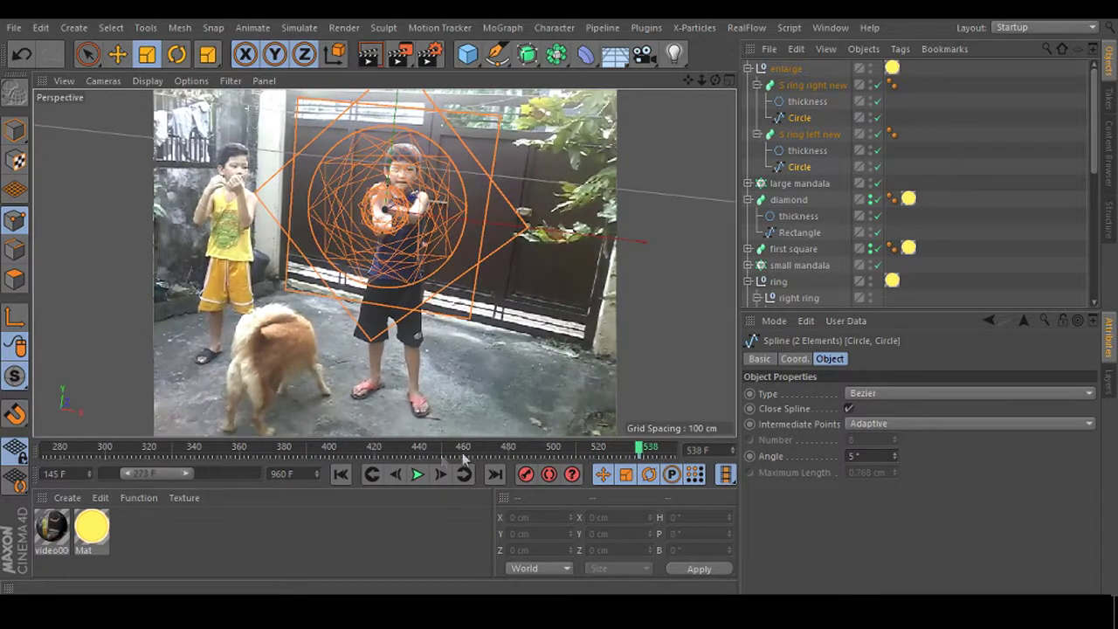
Slide the timeline range right and move the playhead ahead to frame 586.
click(641, 460)
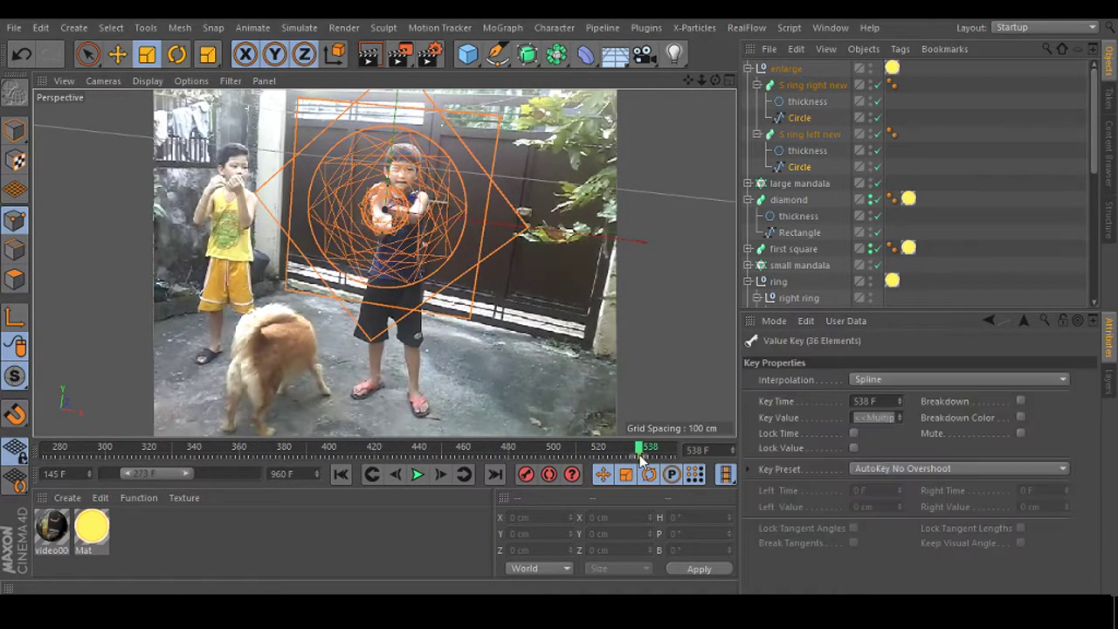
click(640, 455)
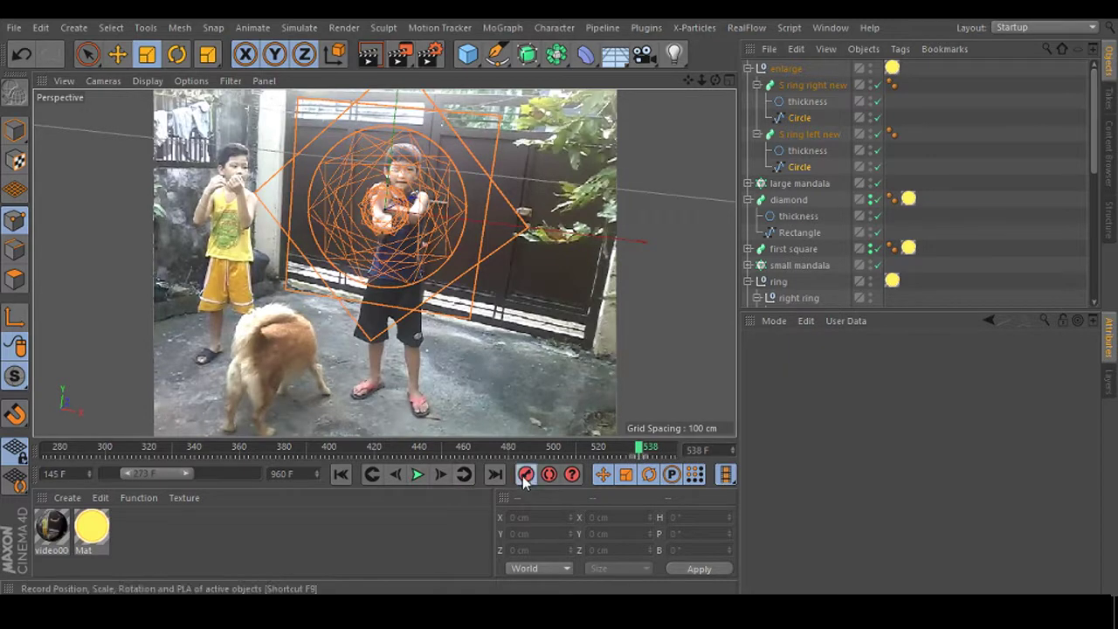
drag(173, 477, 194, 476)
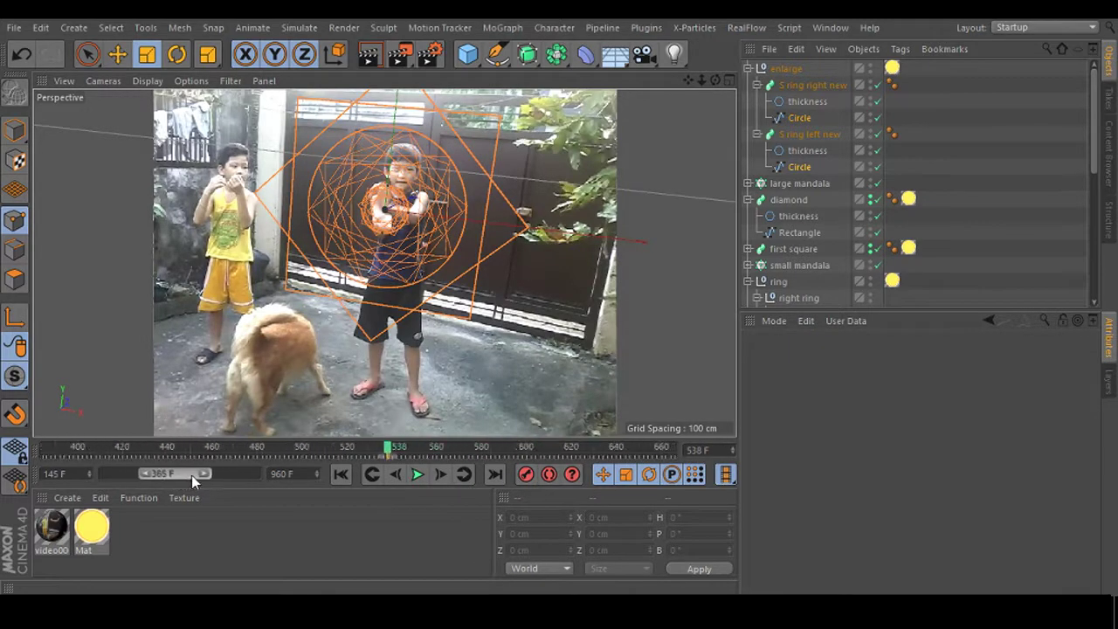
drag(378, 449, 485, 452)
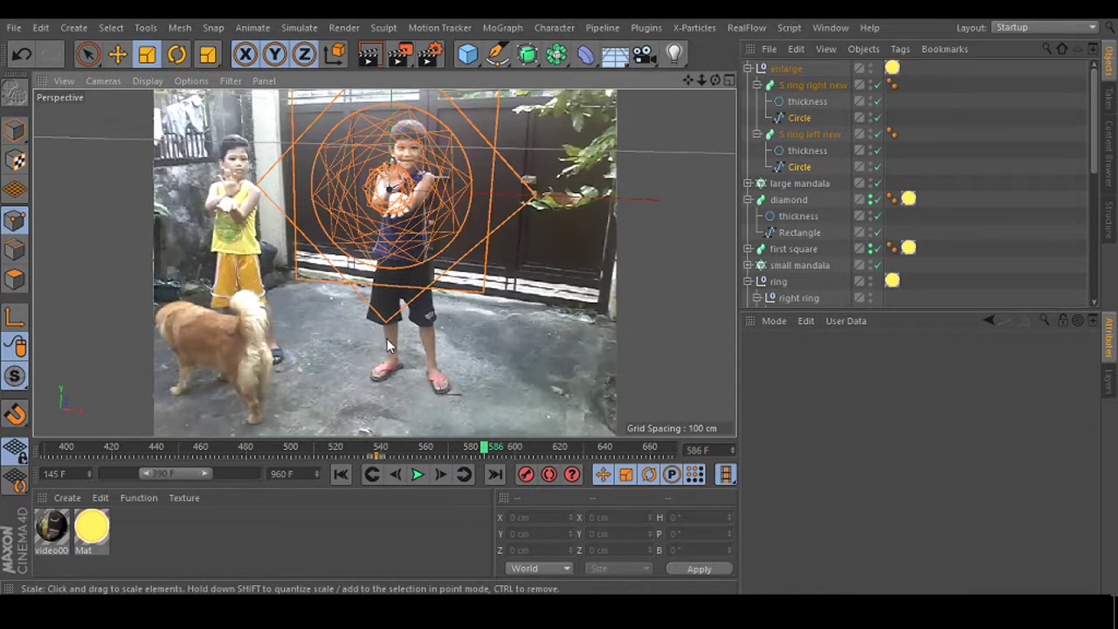
Bank S ring right new and S ring left new about 49°, moving the rotation key to 547 F.
click(17, 131)
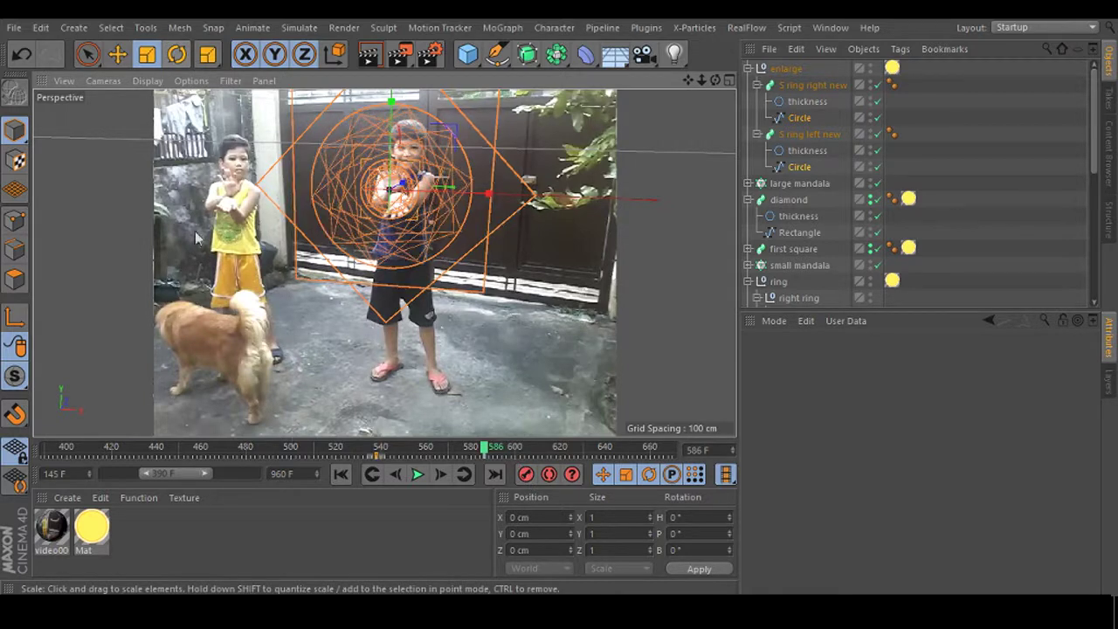
click(789, 87)
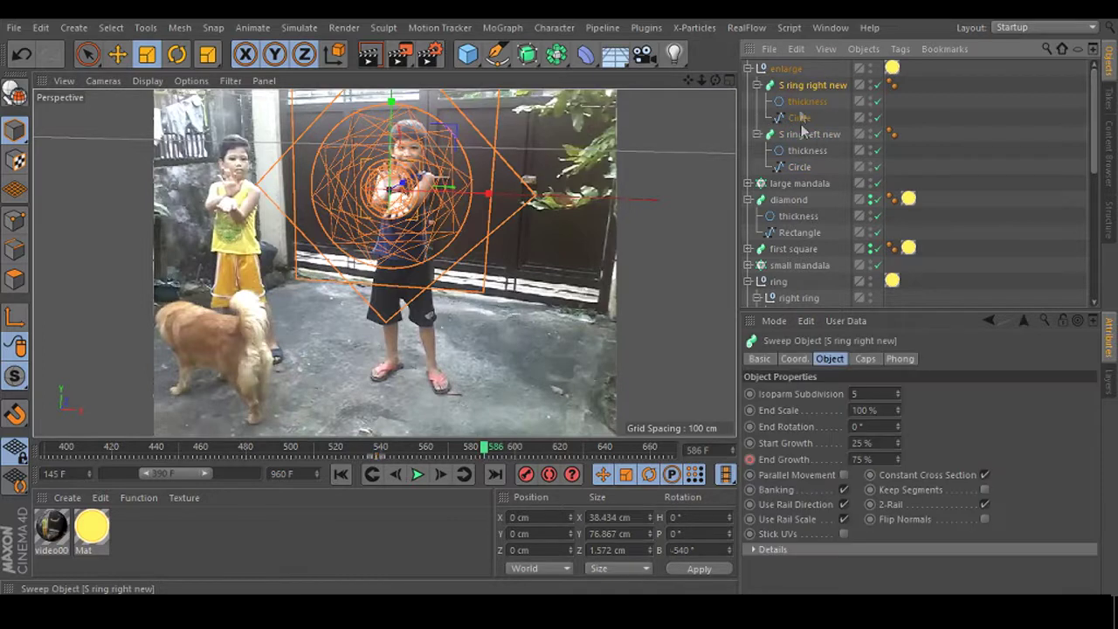
ctrl+click(800, 136)
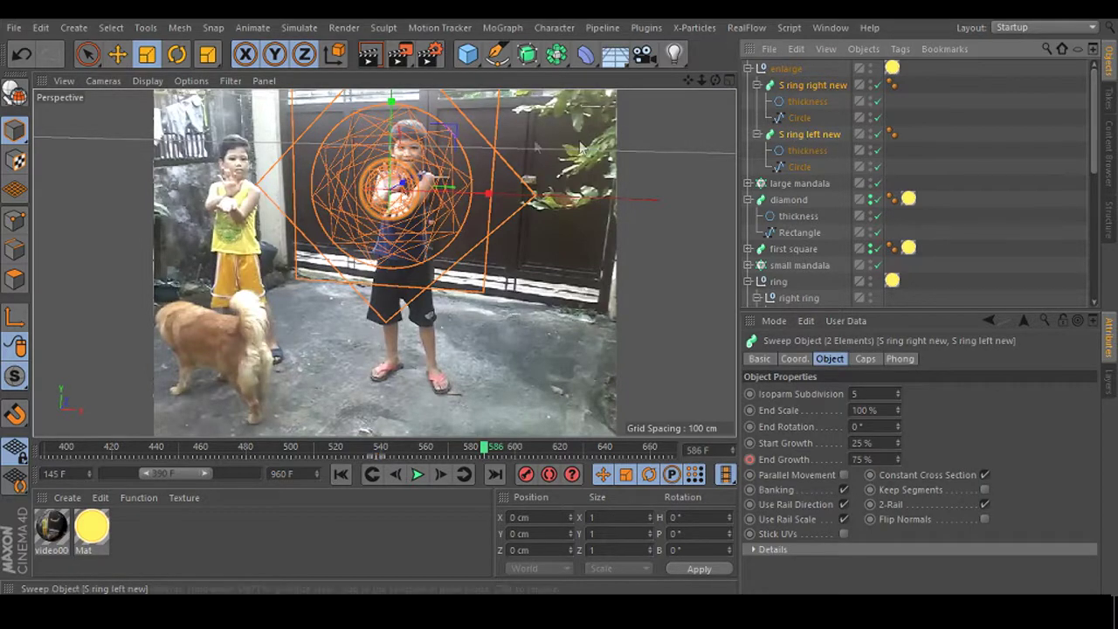
key(r)
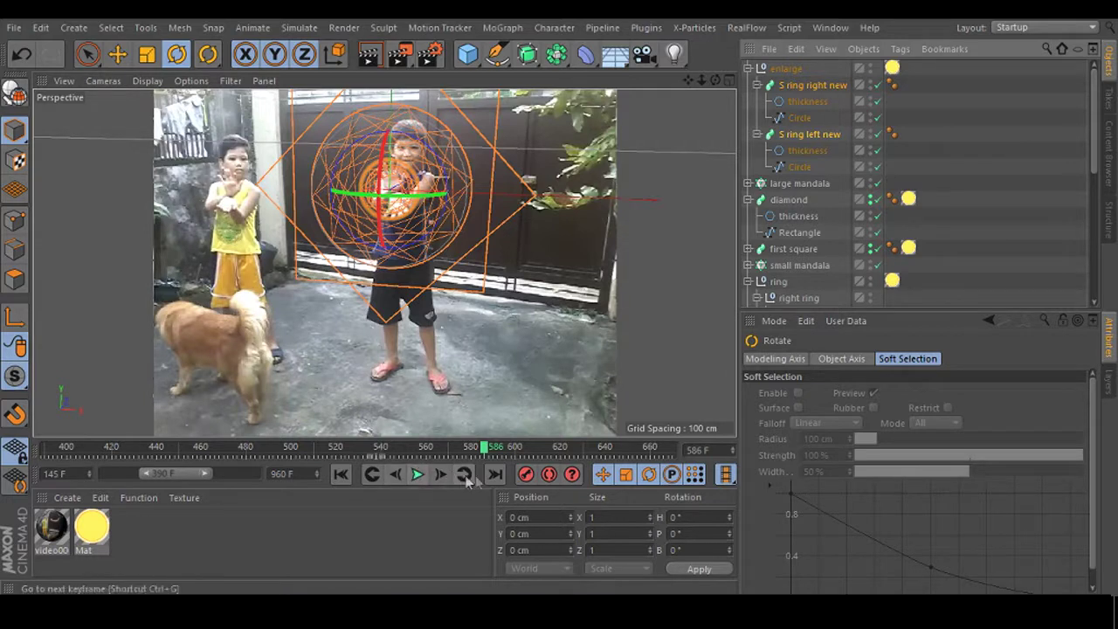
drag(445, 181, 444, 229)
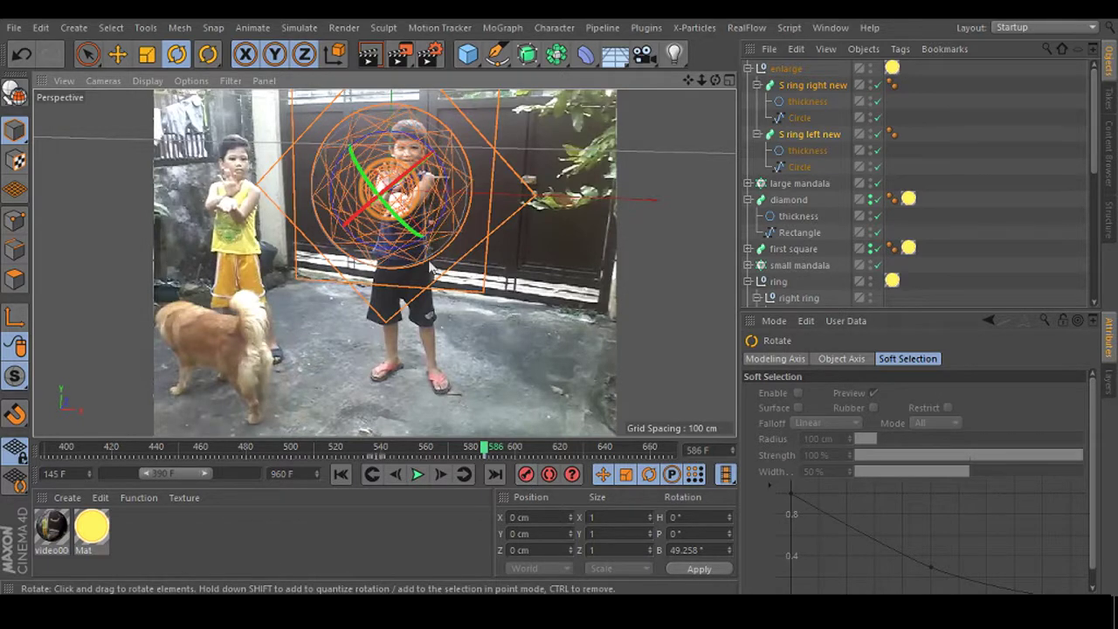
click(466, 455)
drag(460, 455, 385, 455)
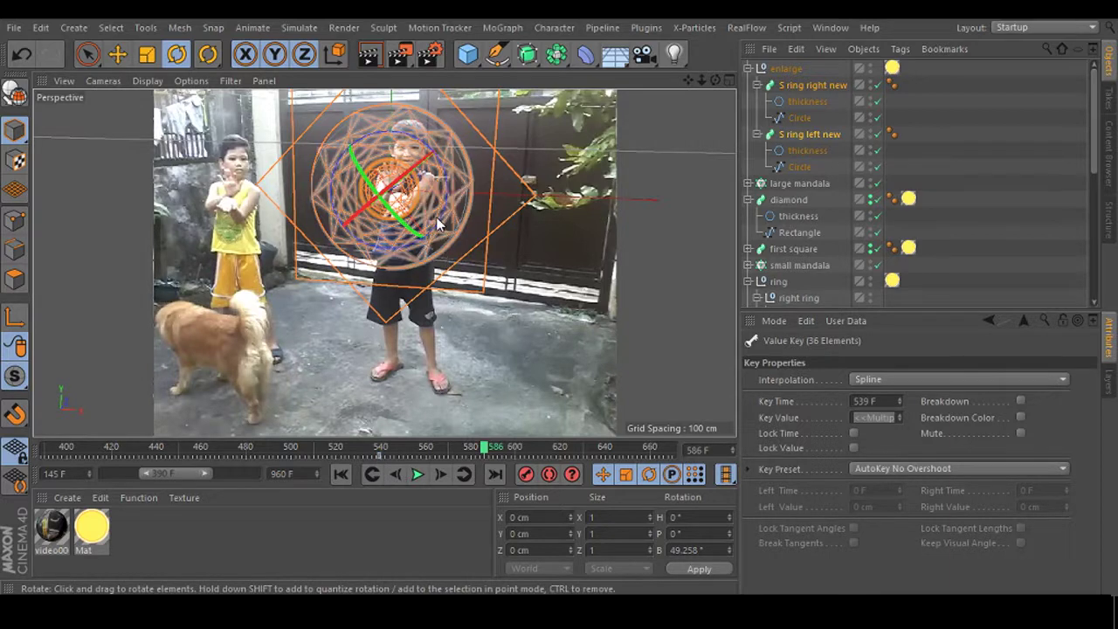
Re-bank the two rings to about 26.5° and record a rotation keyframe.
drag(443, 224, 405, 253)
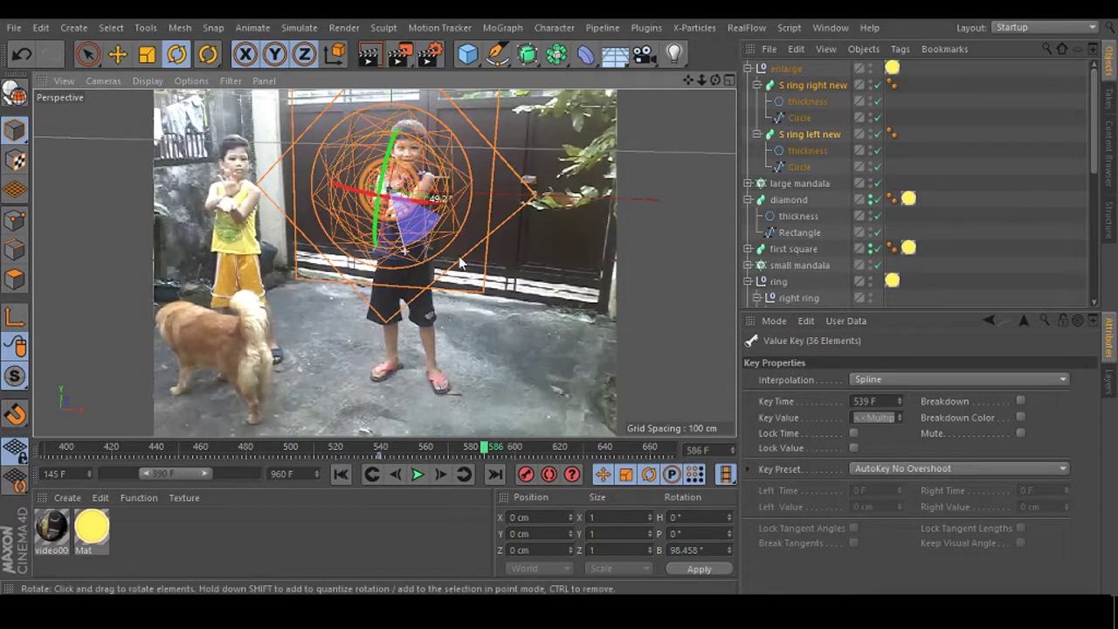
key(ctrl+z)
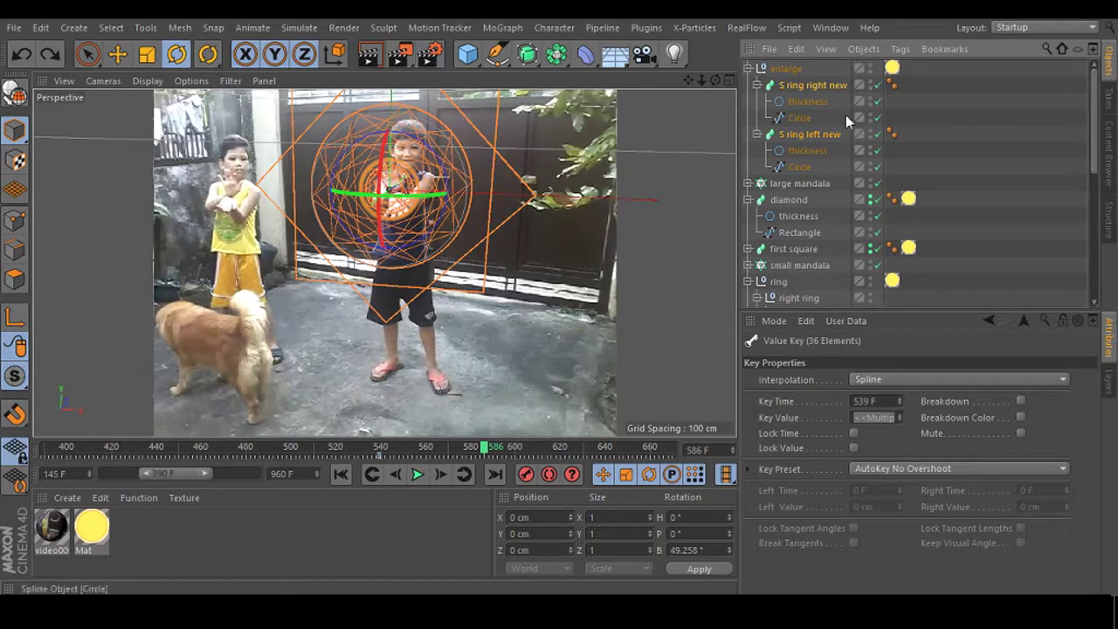
key(ctrl+z)
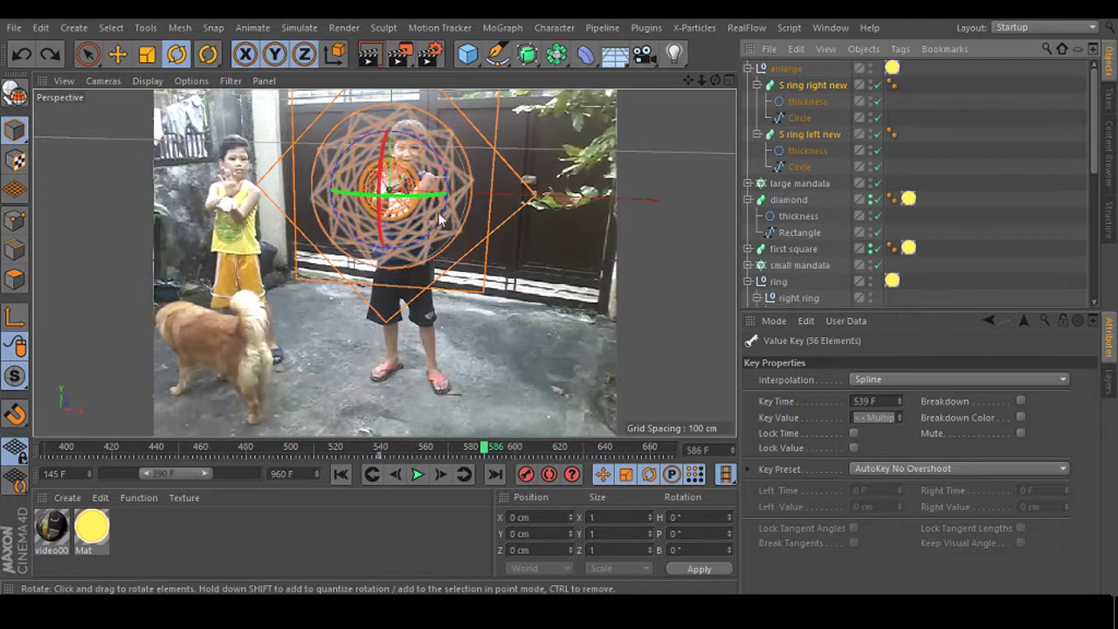
drag(435, 221, 389, 267)
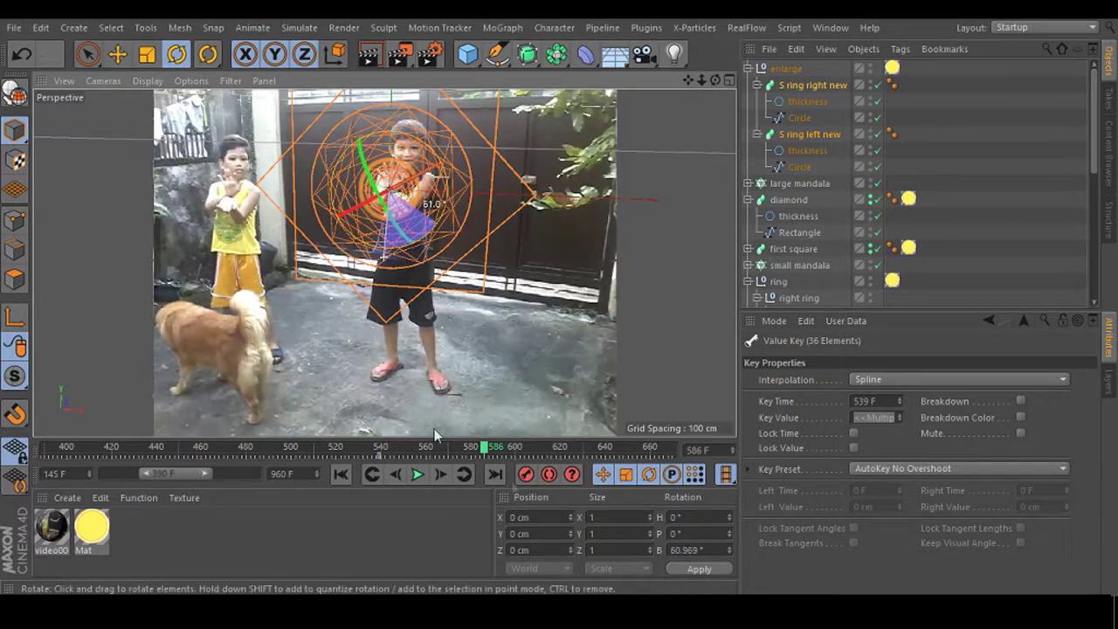
click(525, 476)
mouse_move(486, 449)
mouse_down()
mouse_move(388, 448)
mouse_move(533, 447)
mouse_up()
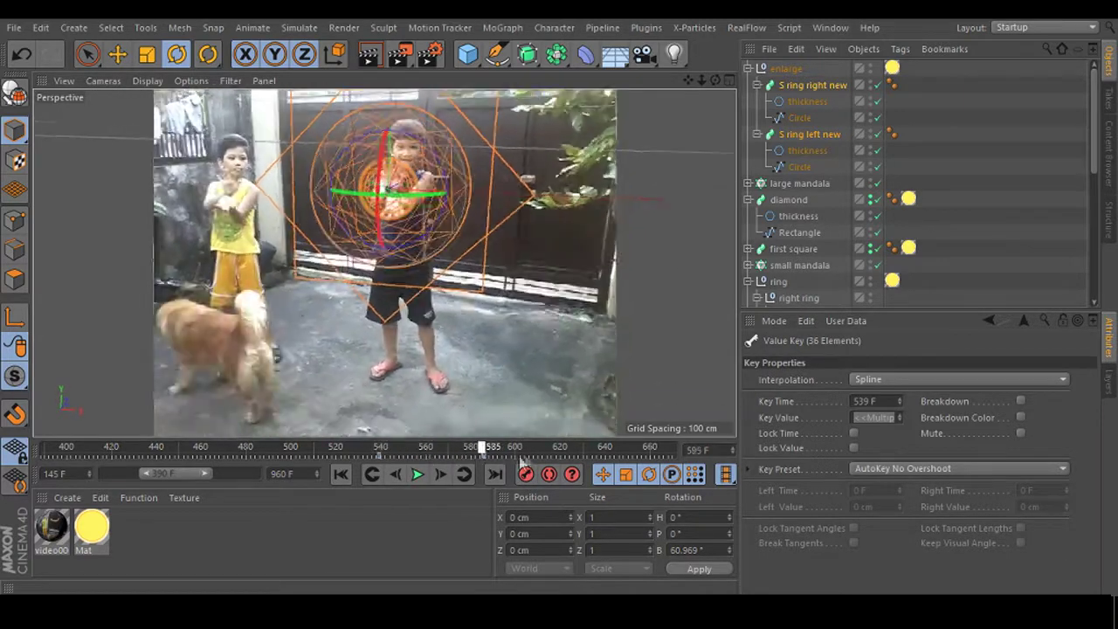
key(space)
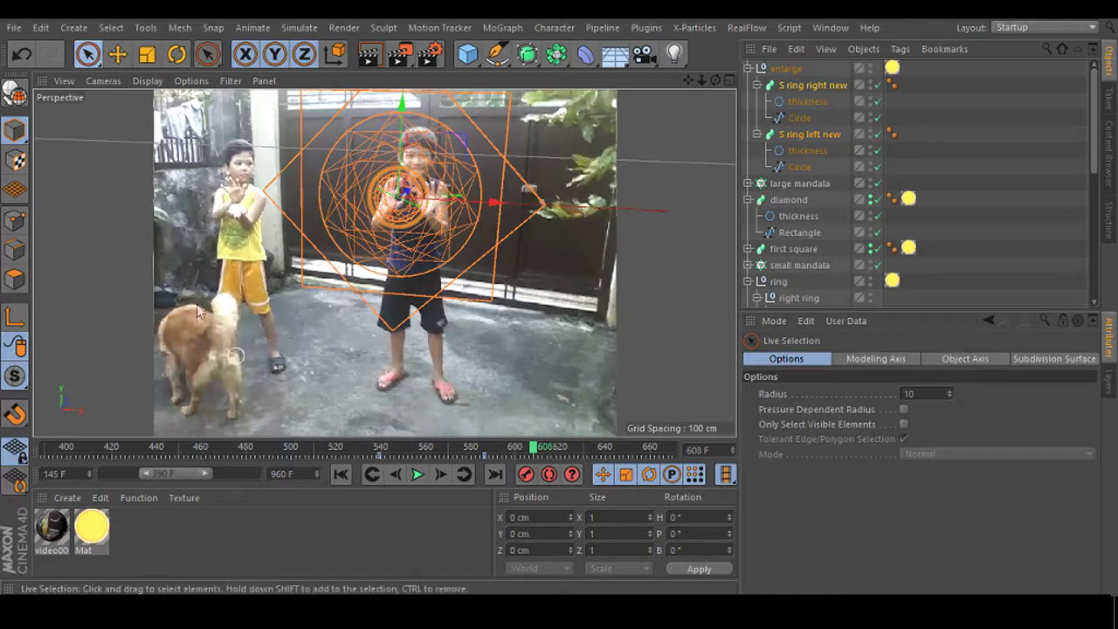
Render the frame to the Picture Viewer, compare the 00:00:20 and 00:00:09 history renders, then close it.
click(398, 54)
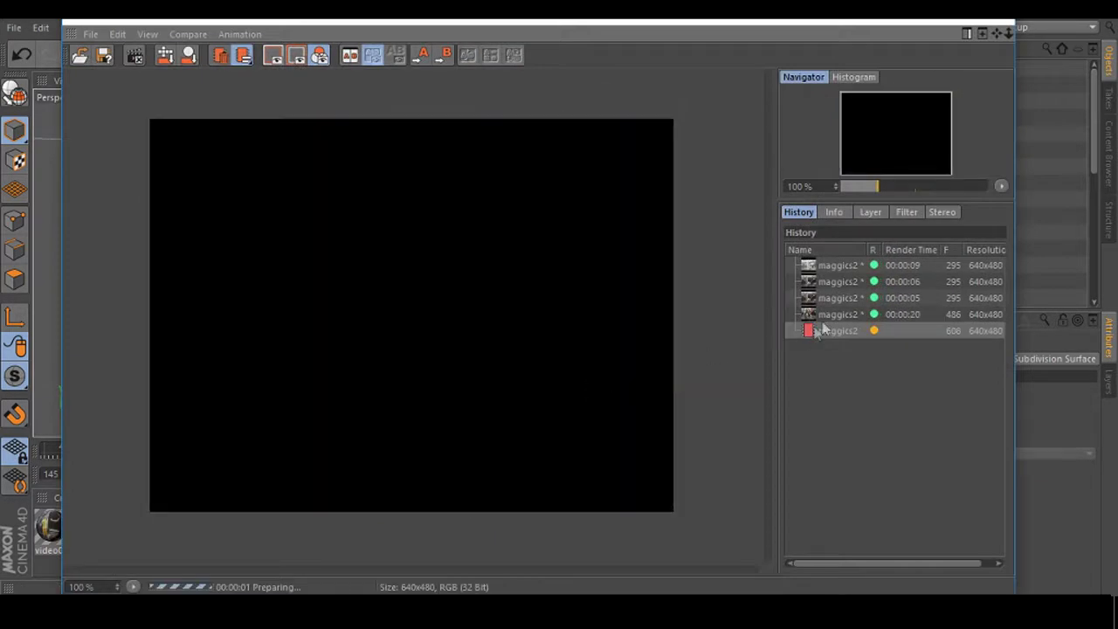
click(827, 317)
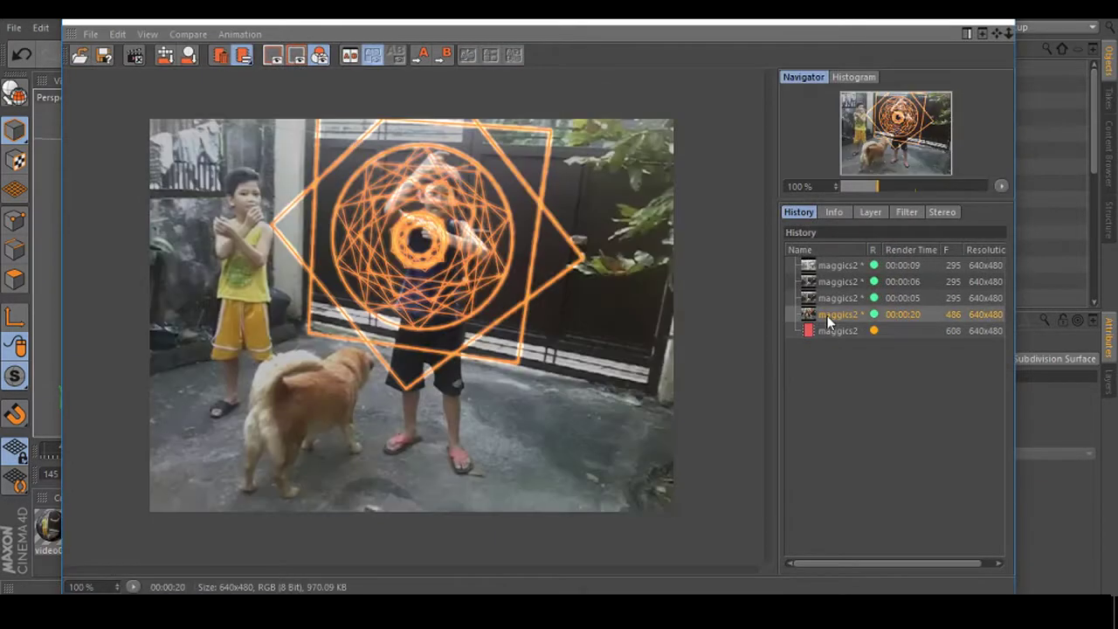
click(826, 268)
key(Down)
key(Up)
key(Down)
key(Down)
key(Up)
key(Down)
key(Down)
key(Down)
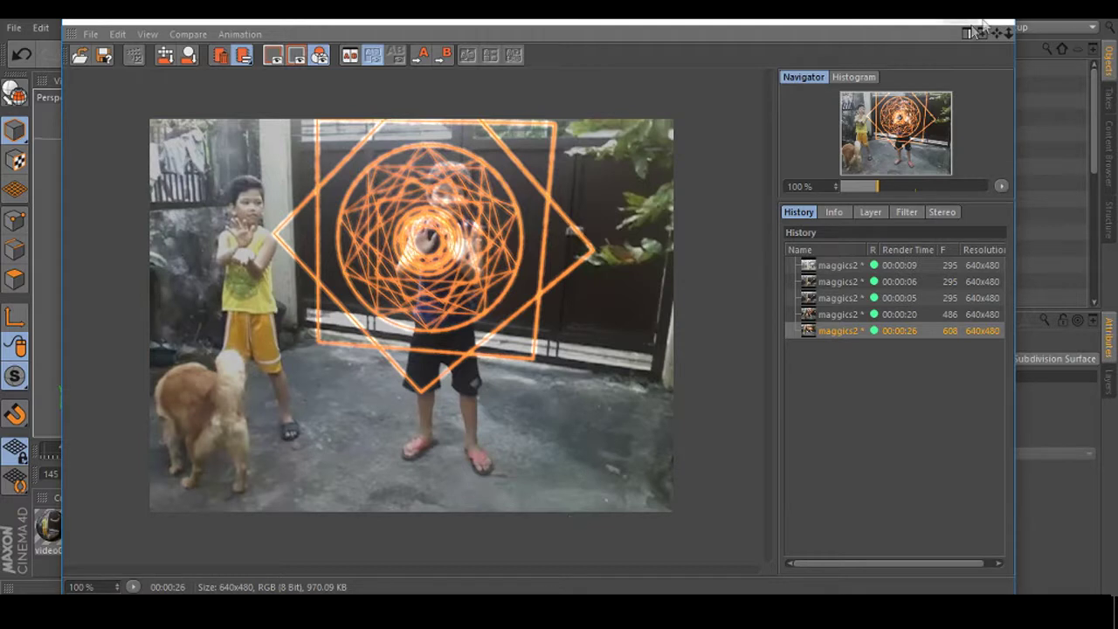
click(1000, 24)
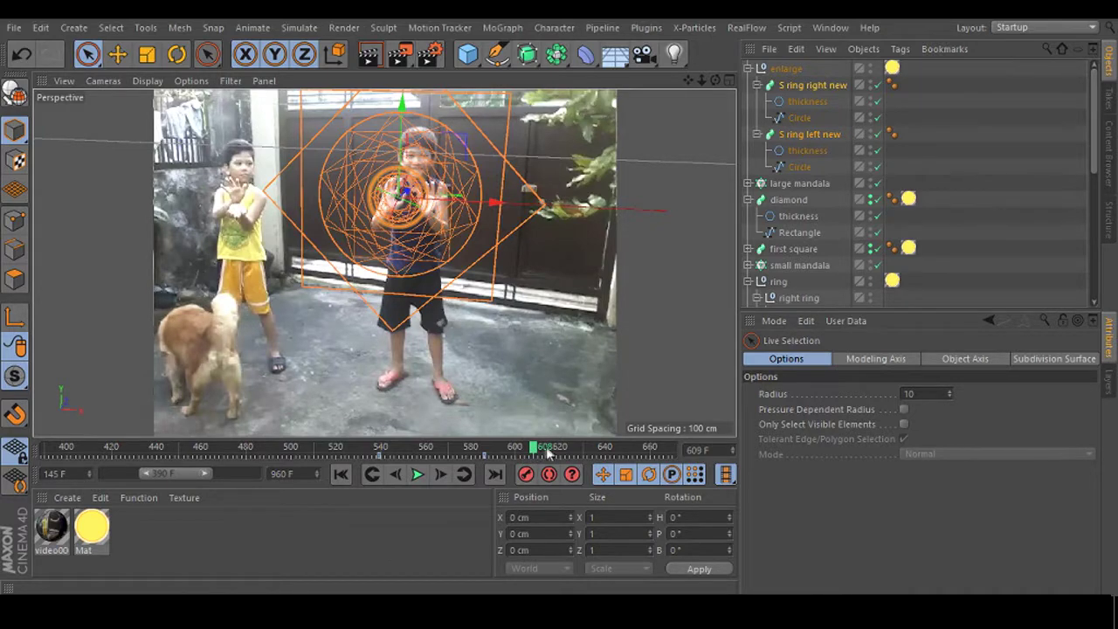
Scrub back to frame 572, collapse the enlarge group, and copy-paste the small mandala cloner.
drag(548, 450, 505, 447)
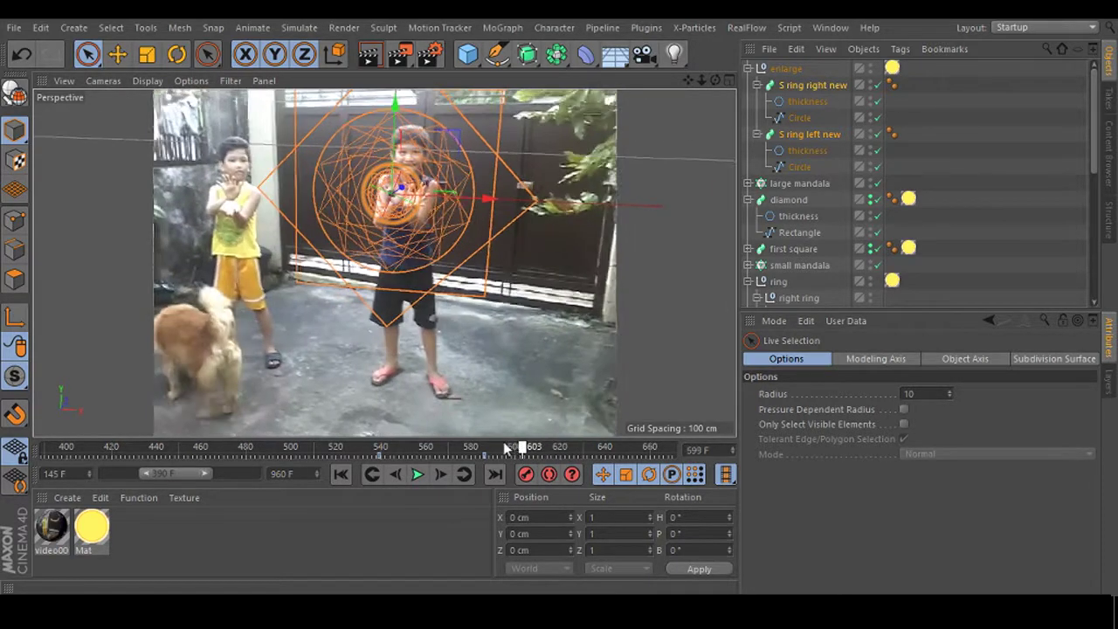
drag(504, 447, 450, 447)
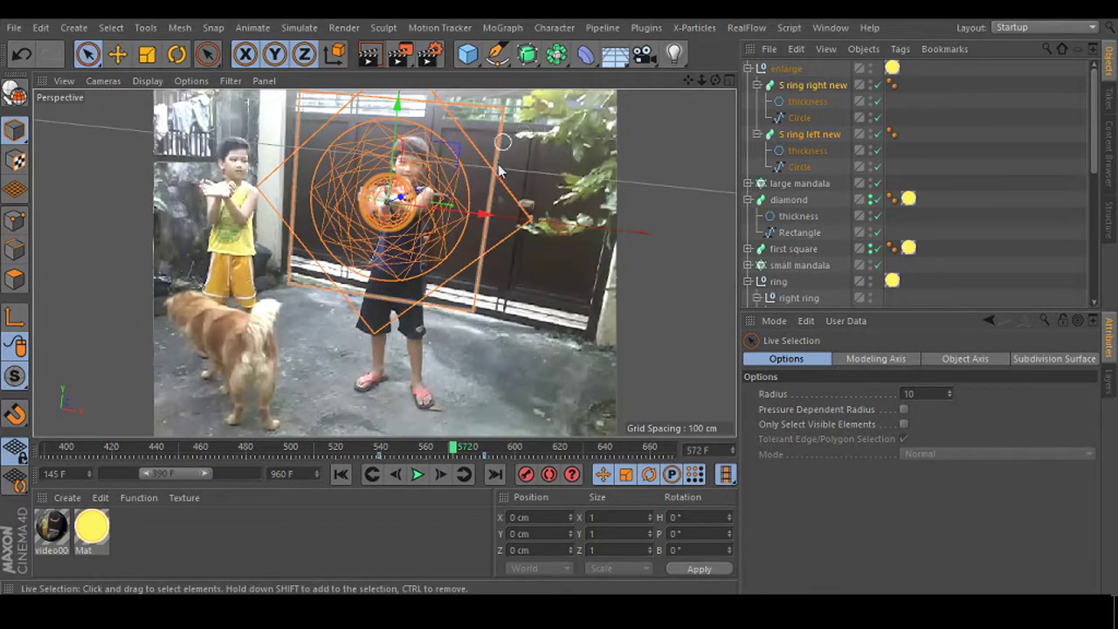
click(747, 69)
click(799, 168)
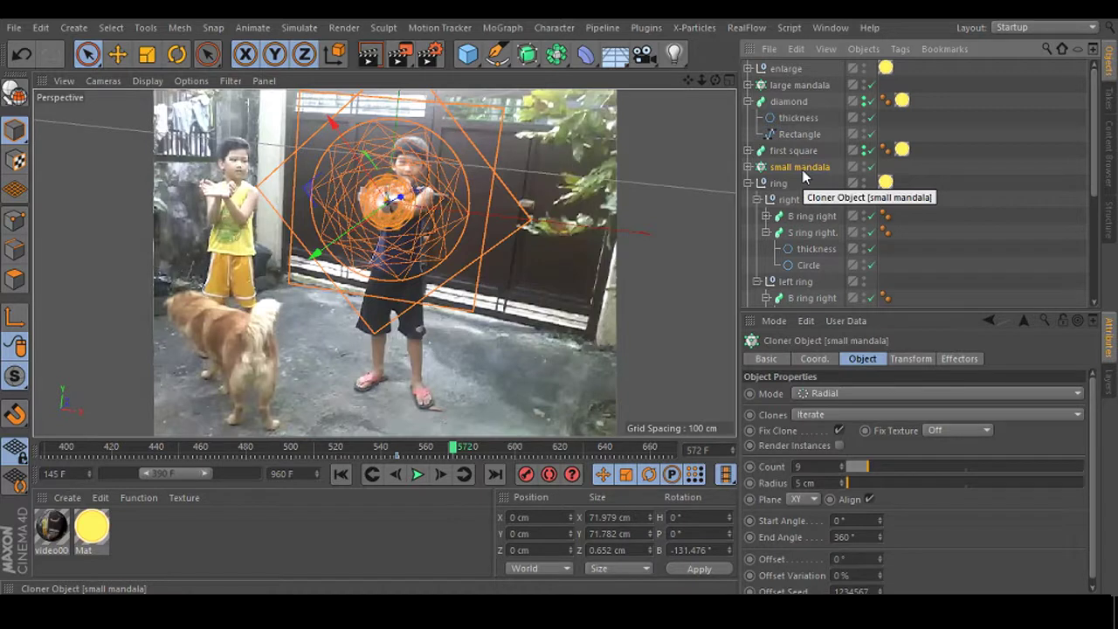
key(ctrl+c)
key(ctrl+v)
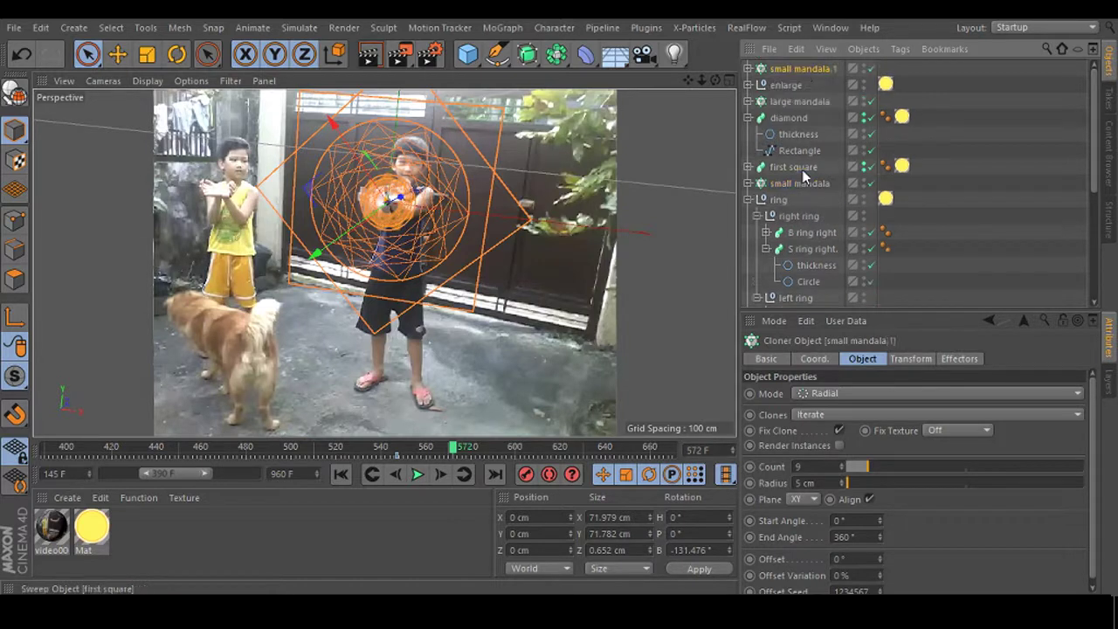
Rename the duplicated cloner to 'mandala clone'.
double_click(794, 70)
key(Home)
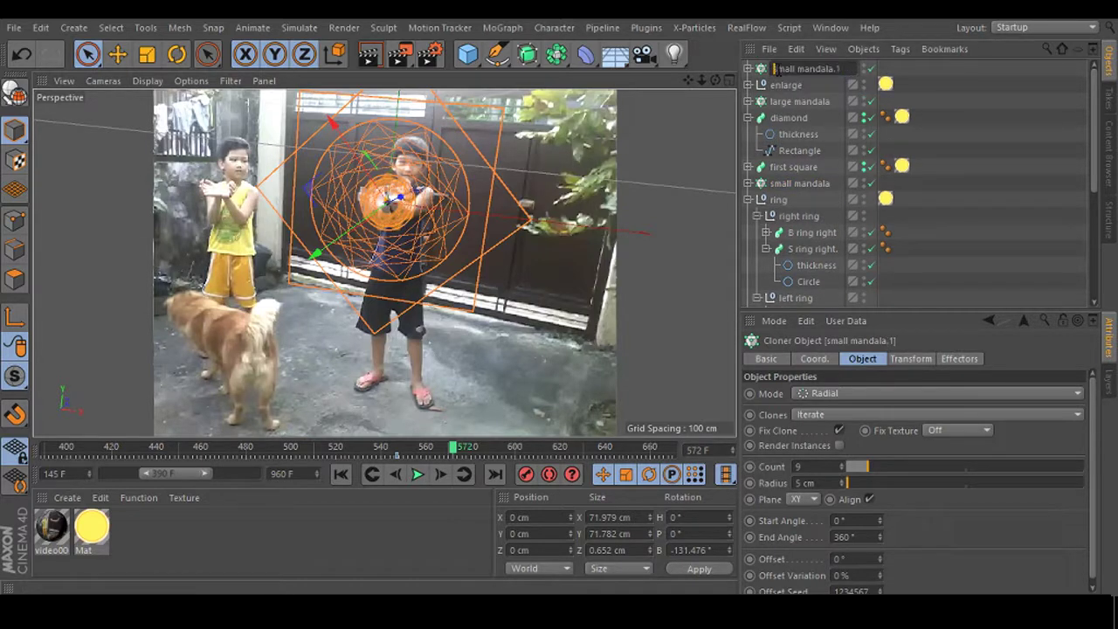
key(shift+End)
text(m)
text(e)
key(Return)
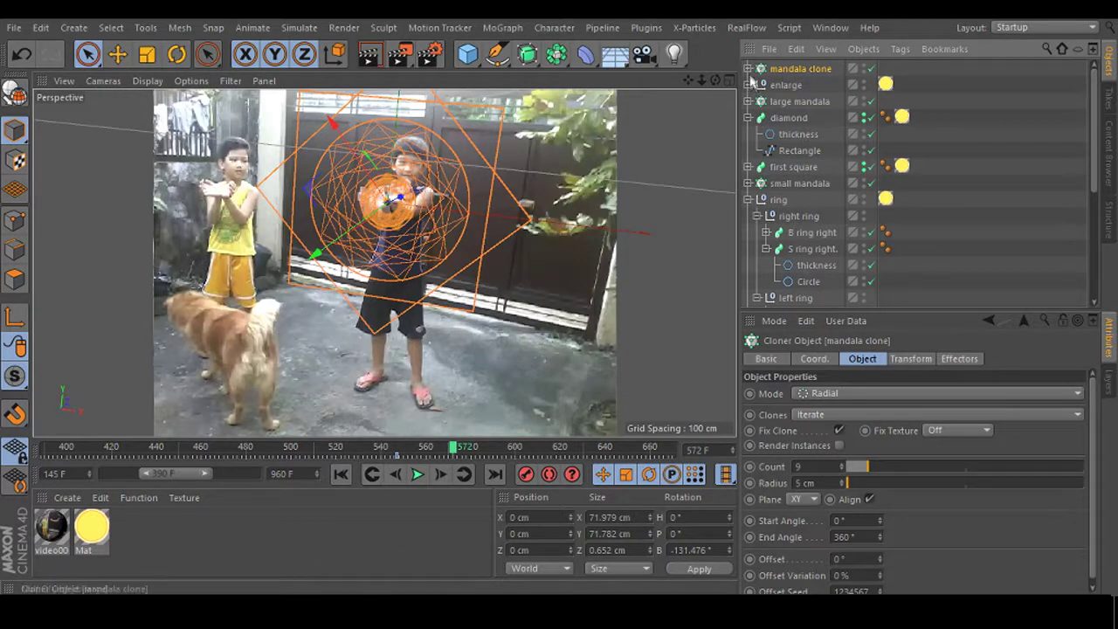
Drag the mandala clone Sweep's growth keys from near frame 300 to about frames 560–580.
click(749, 69)
click(793, 85)
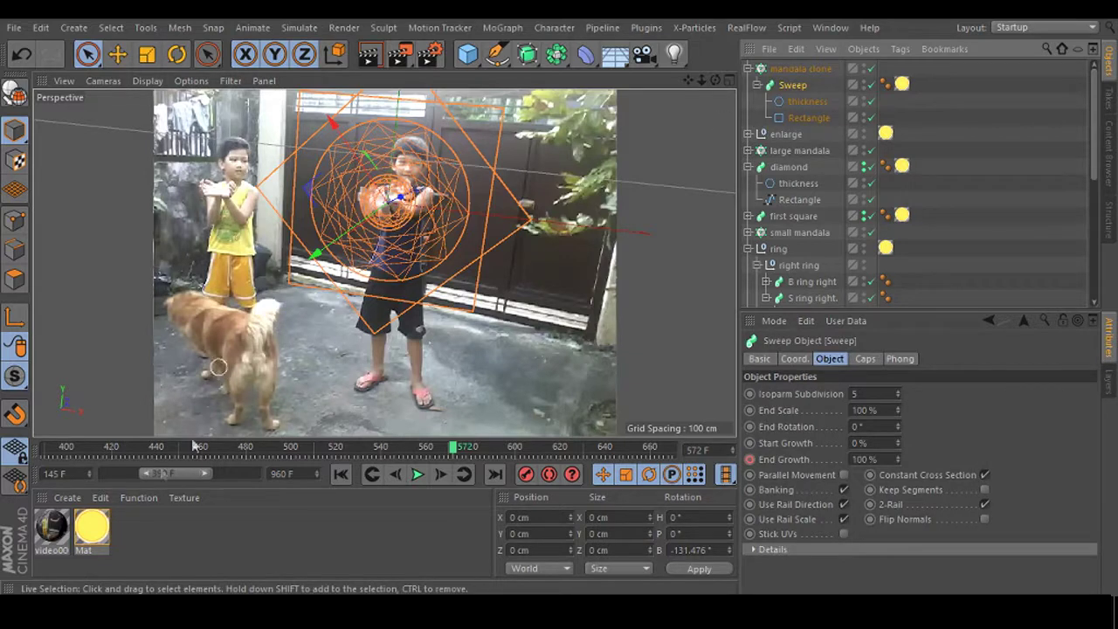
drag(142, 474, 115, 472)
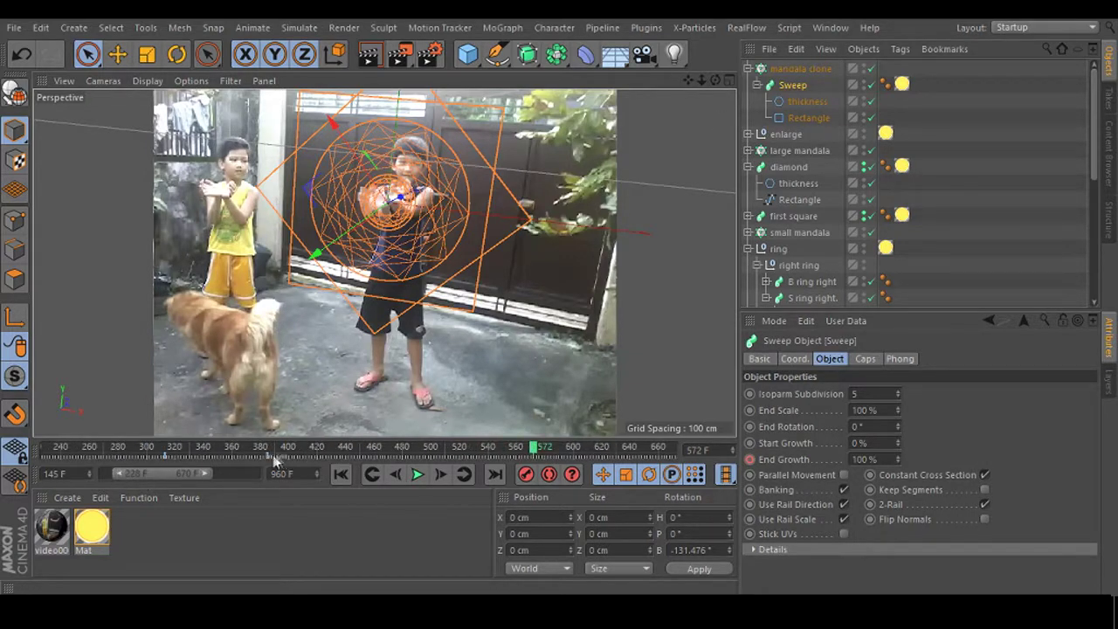
click(166, 456)
drag(171, 461, 524, 471)
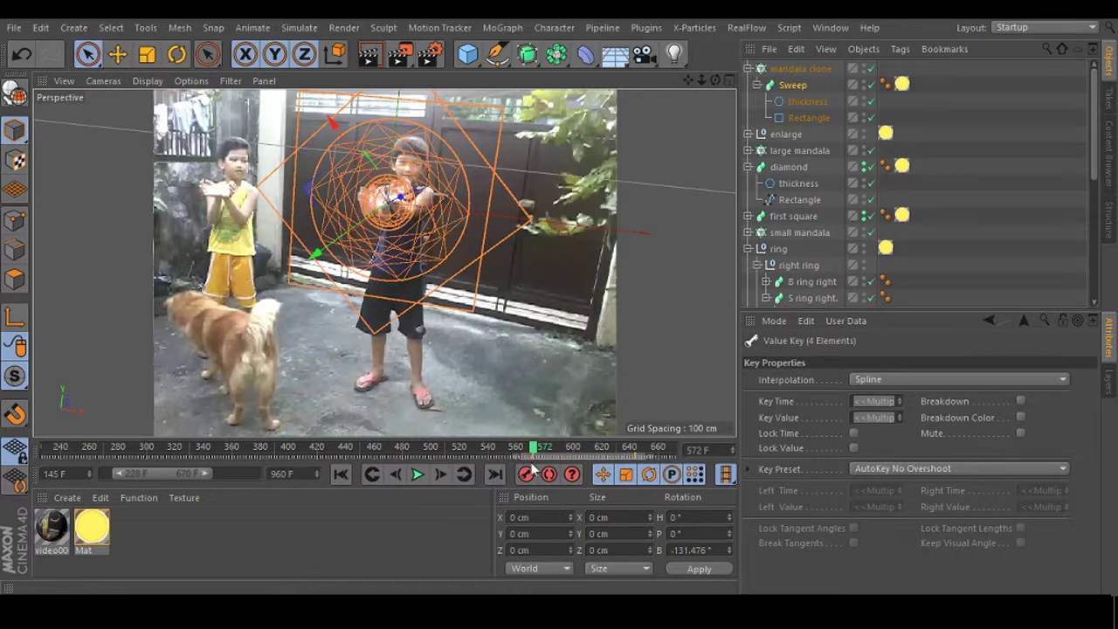
Zoom the timeline to frames 550–670 and scrub from frame 560 to preview the ring growing.
mouse_move(114, 472)
mouse_down()
mouse_move(167, 477)
mouse_move(182, 450)
mouse_up()
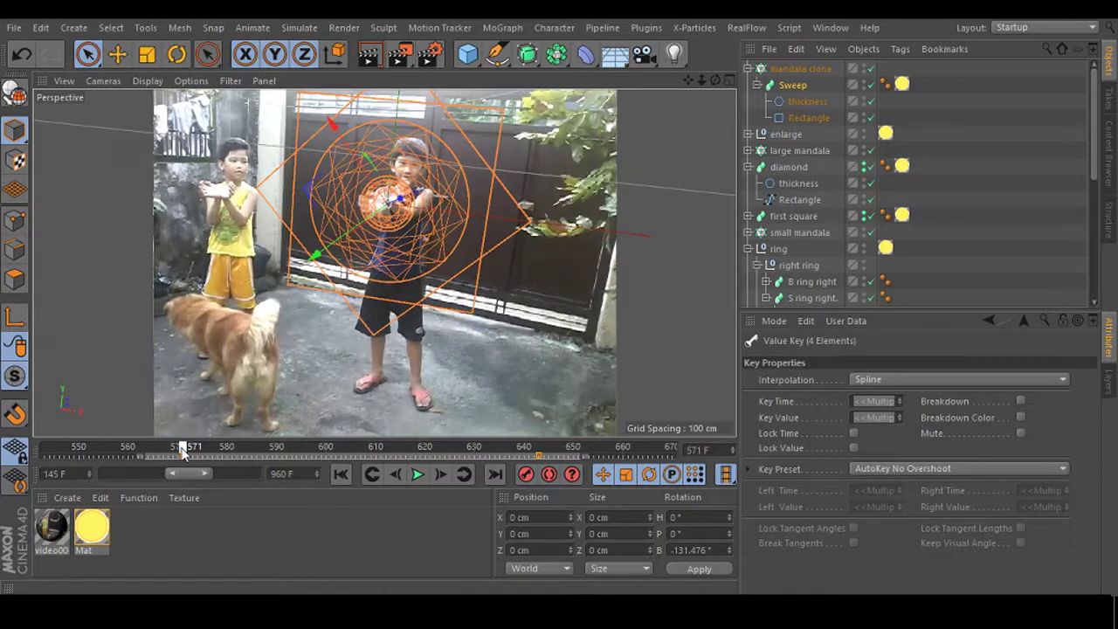
click(128, 453)
click(114, 460)
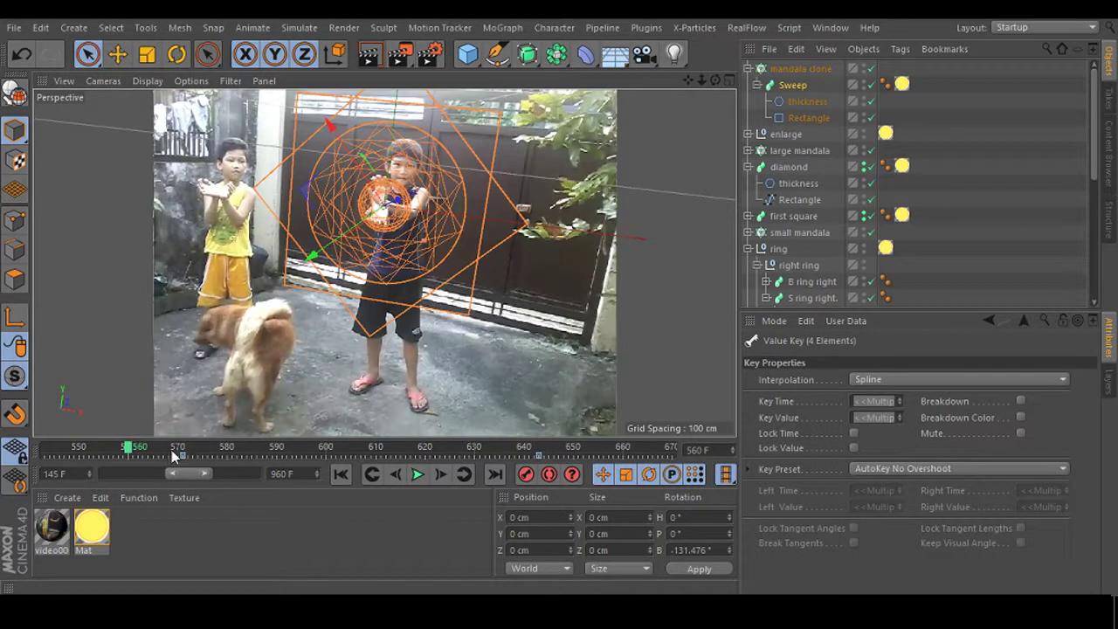
mouse_move(133, 450)
mouse_down()
mouse_move(272, 470)
mouse_move(281, 460)
mouse_up()
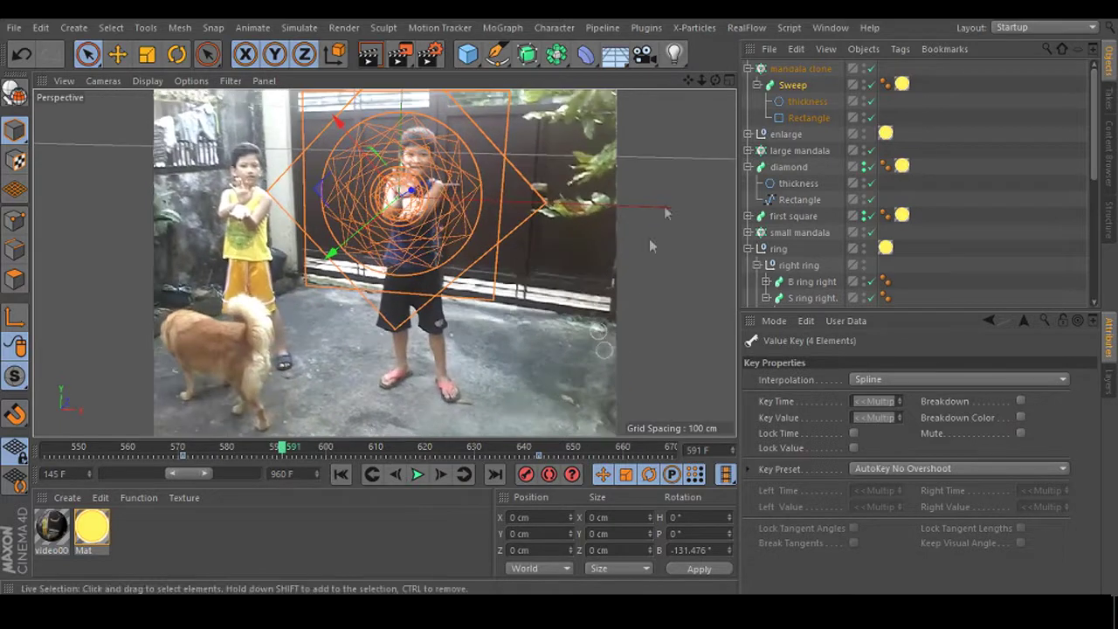
click(798, 68)
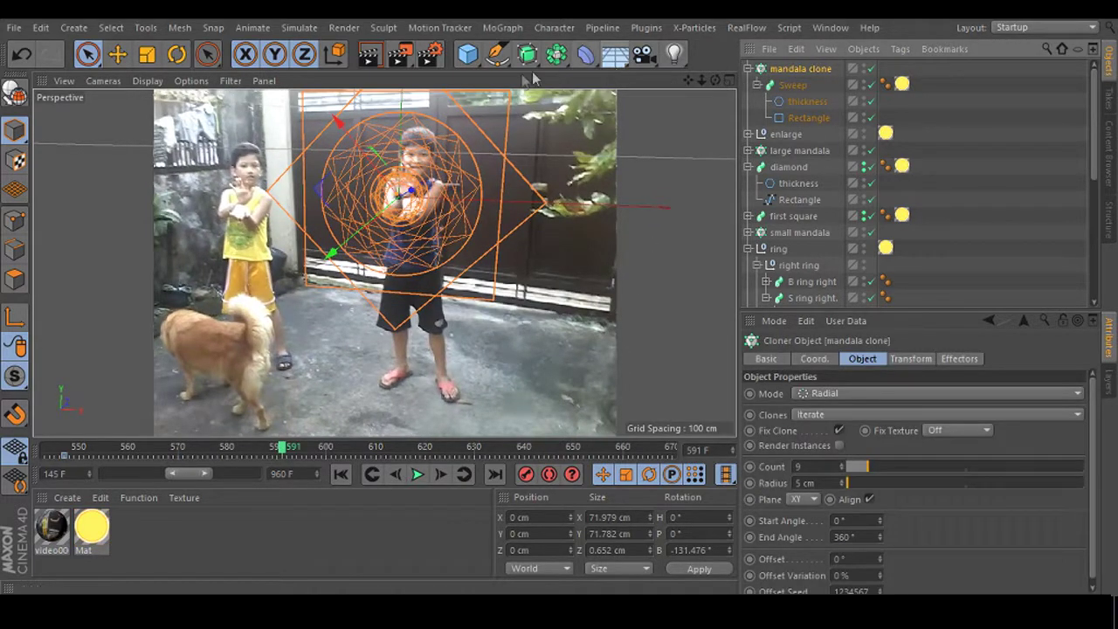
Add a MoGraph Cloner, nest mandala clone inside it, and name it 'seven mandala'.
click(557, 54)
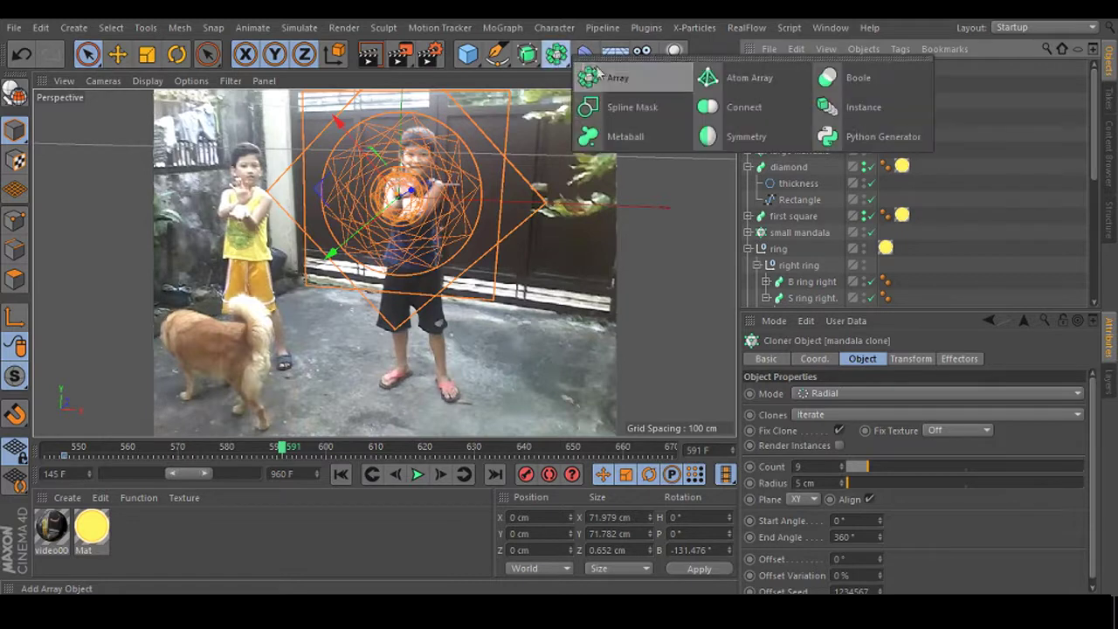
click(502, 27)
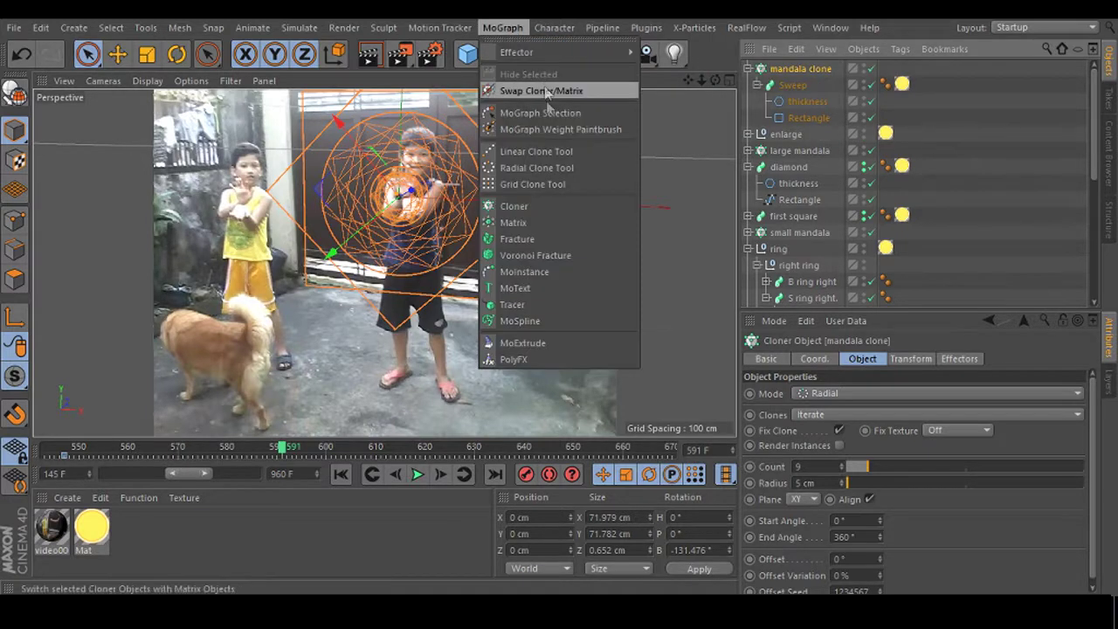
click(524, 205)
drag(790, 79, 792, 69)
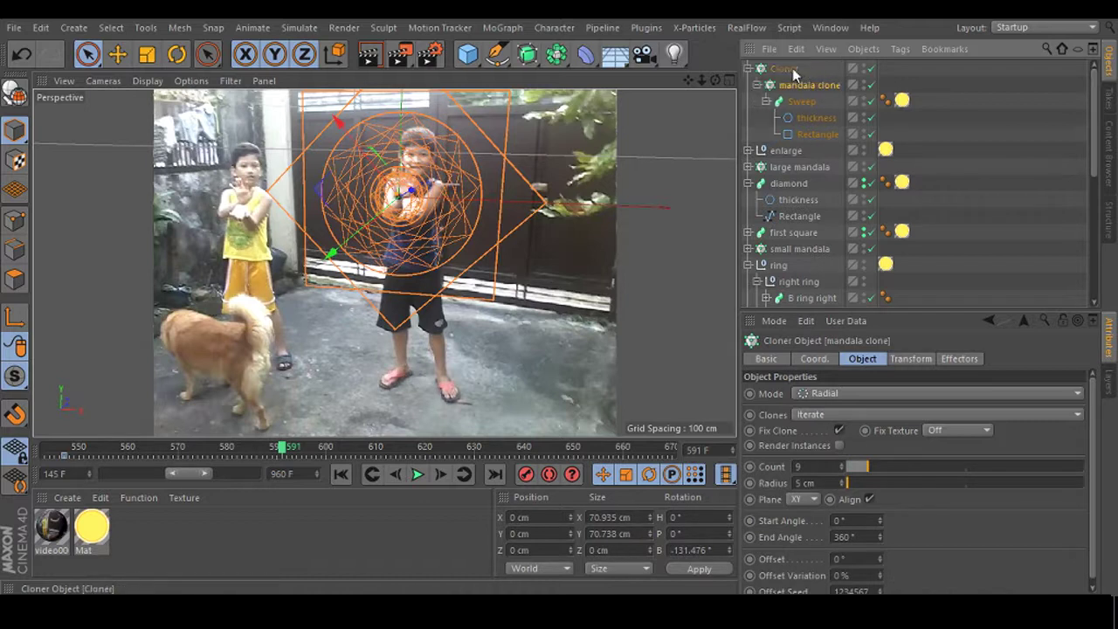
double_click(786, 68)
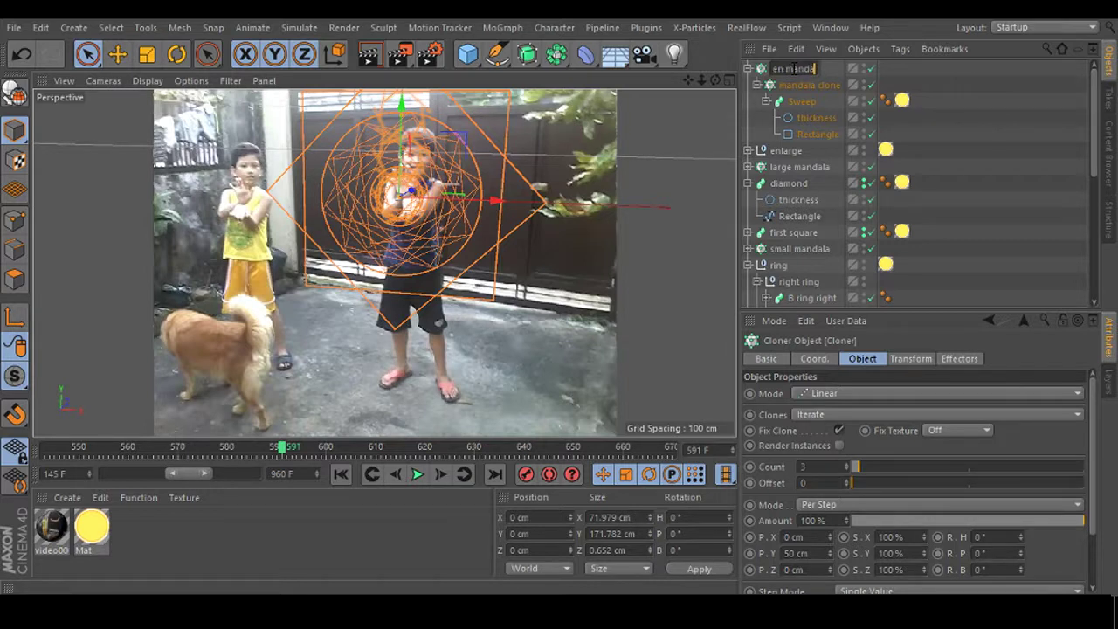
key(Return)
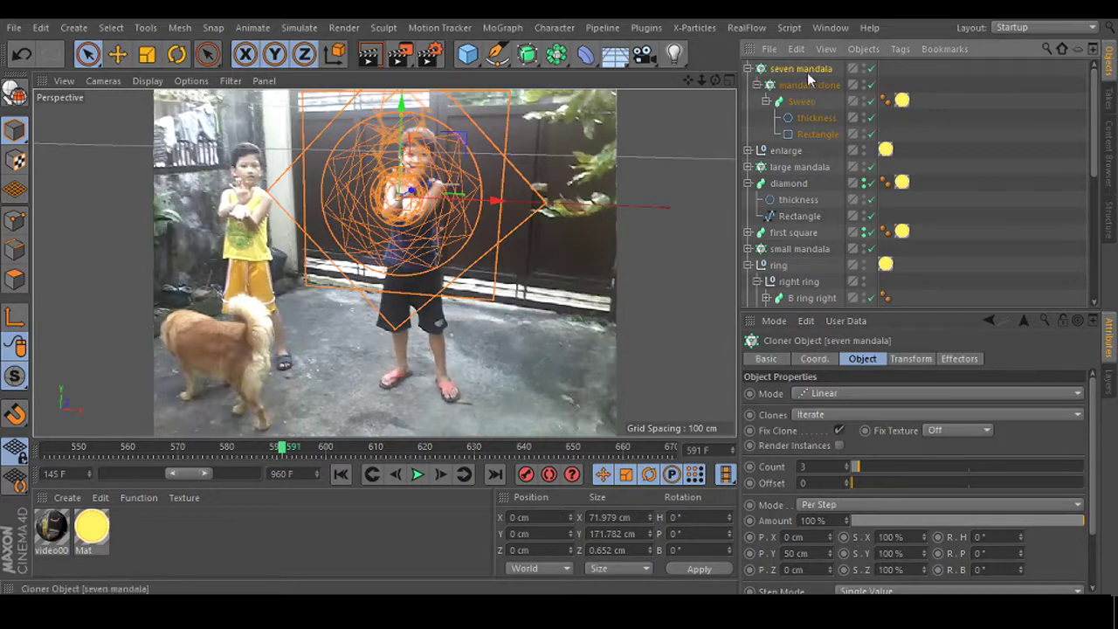
Set the seven mandala cloner to Radial mode with 7 copies at a 139 cm radius.
click(837, 394)
click(837, 444)
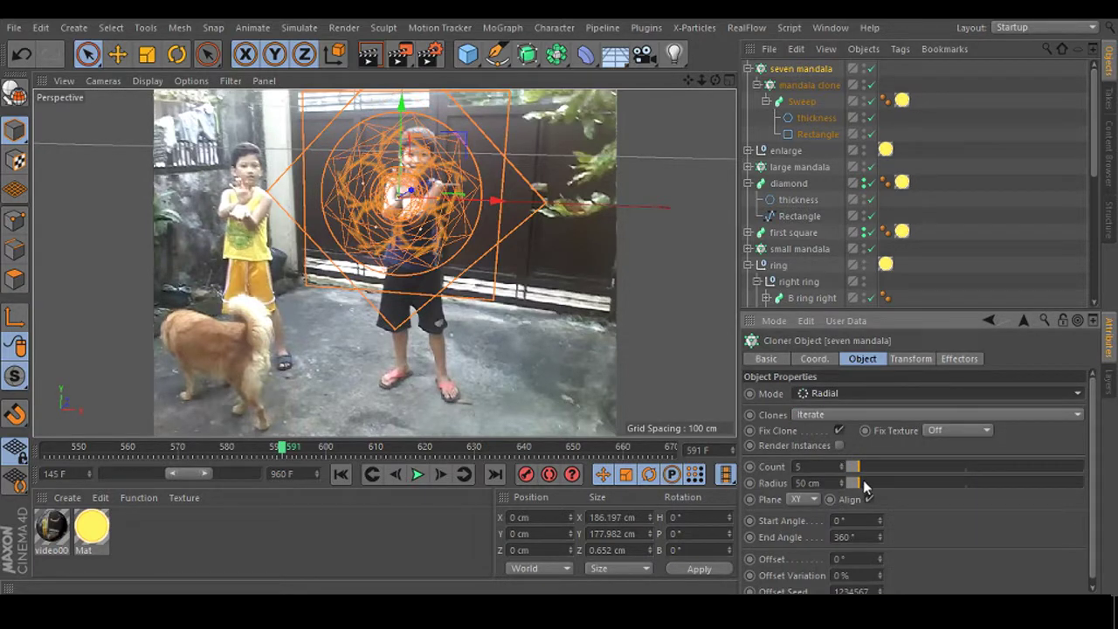
drag(855, 486, 858, 488)
drag(880, 489, 860, 485)
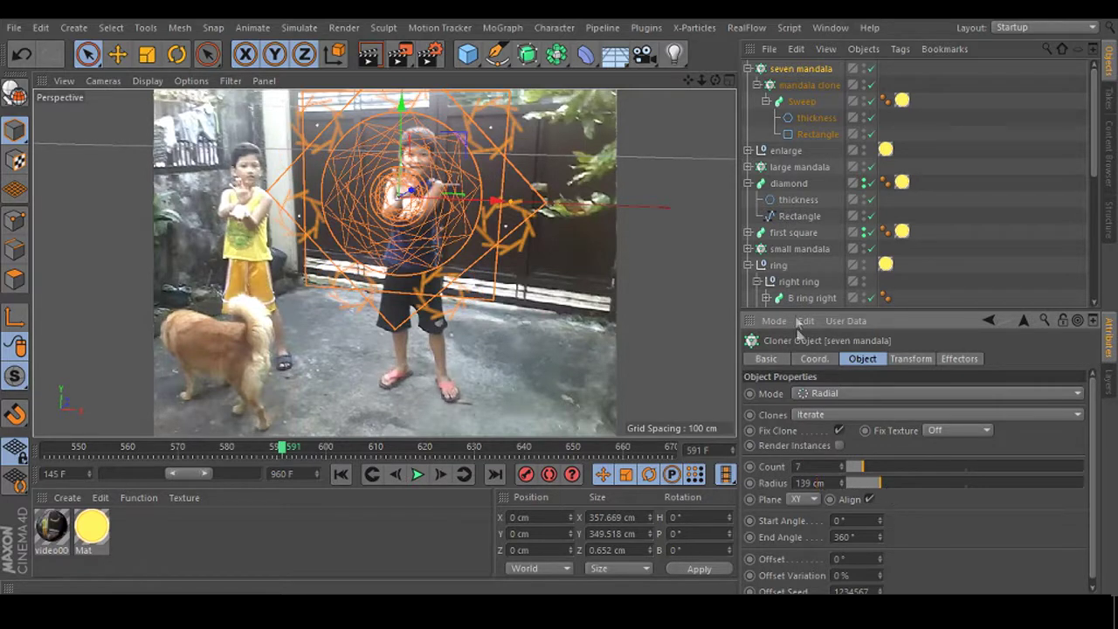
click(803, 87)
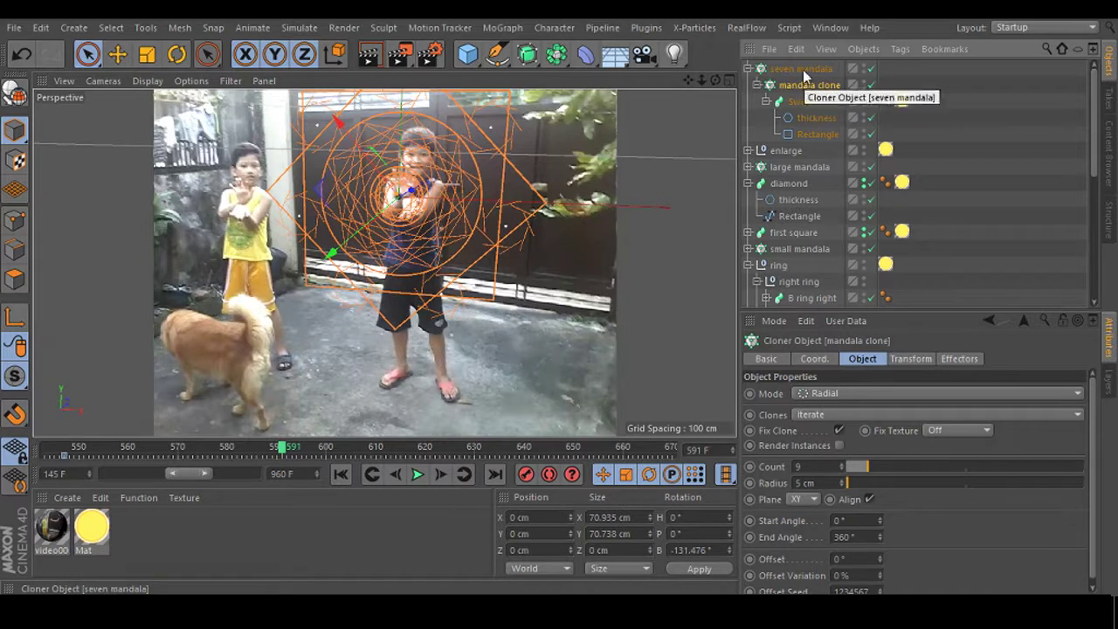
click(803, 69)
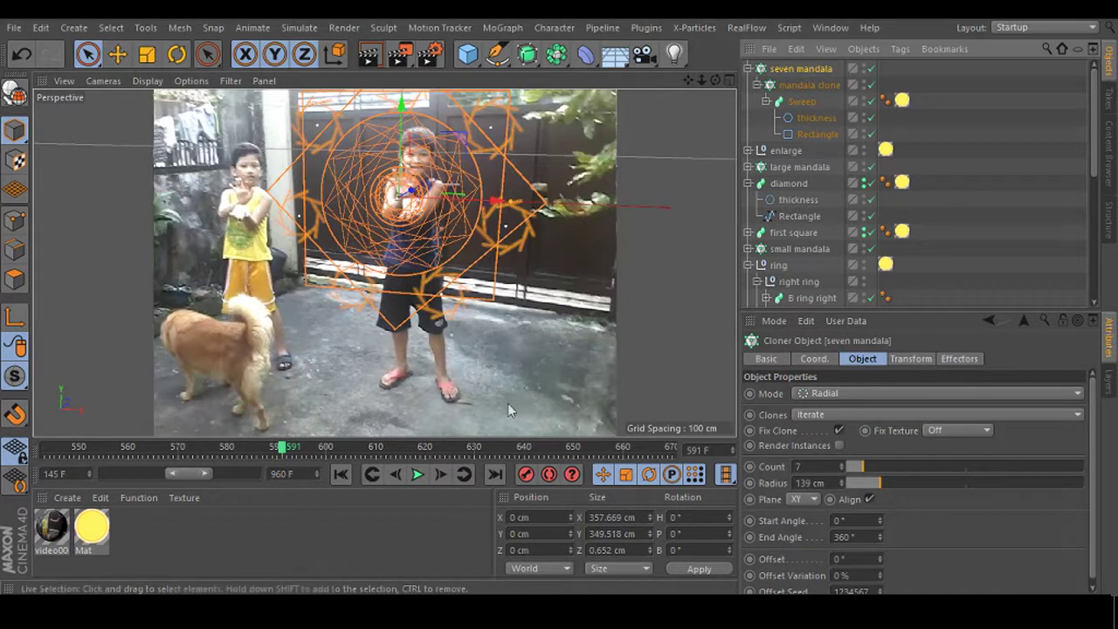
Drag the mandala clone Sweep's full-growth key from about frame 643 back to frame 585.
click(800, 102)
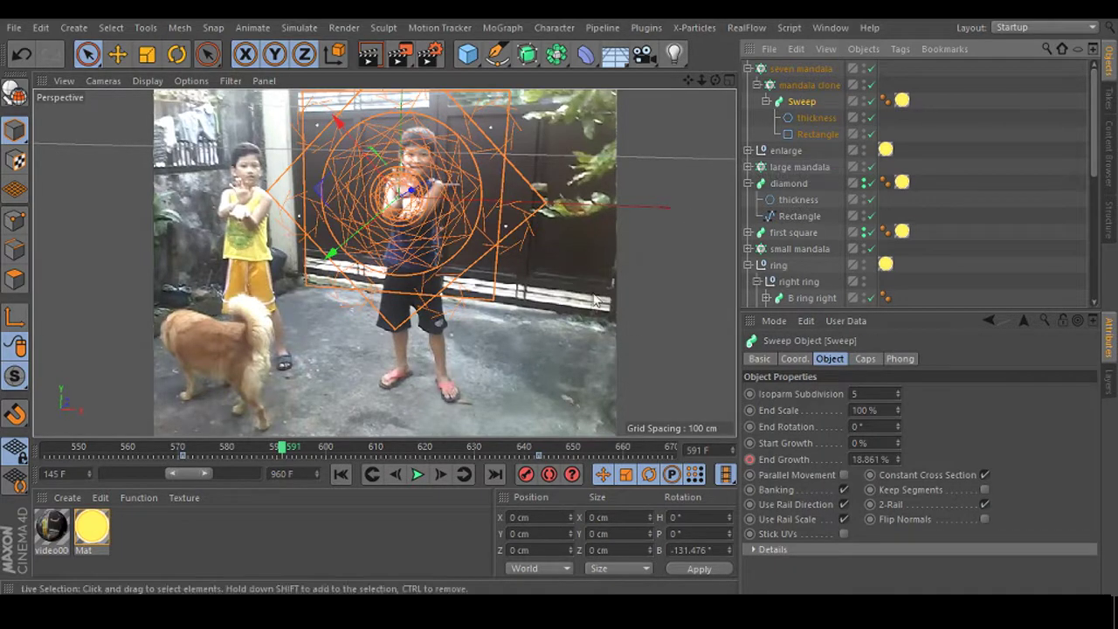
click(801, 87)
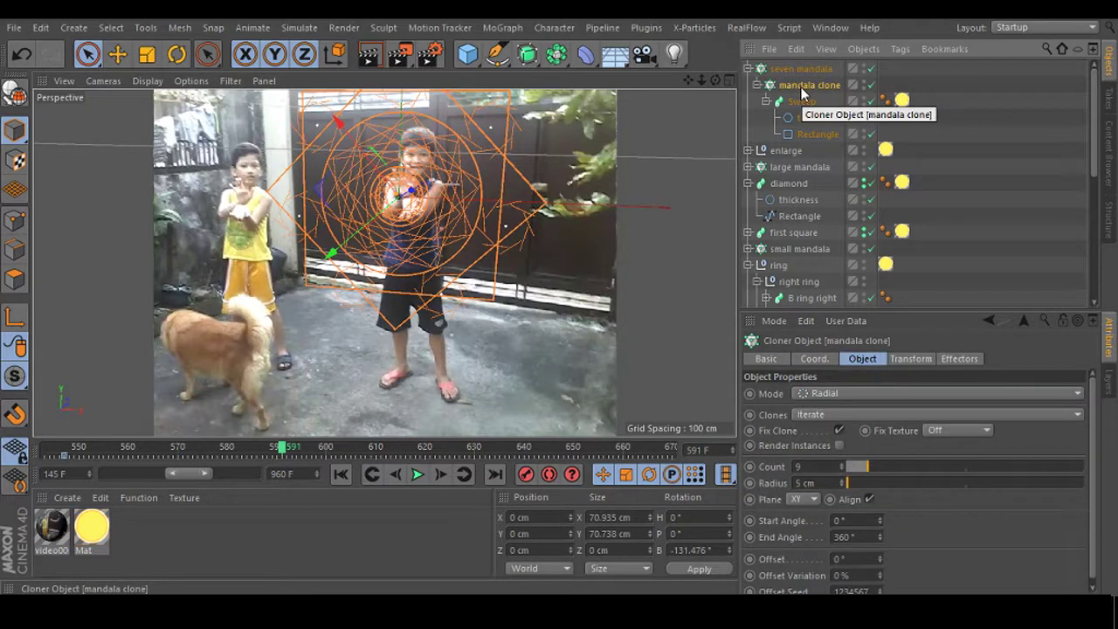
drag(201, 476, 233, 475)
click(801, 101)
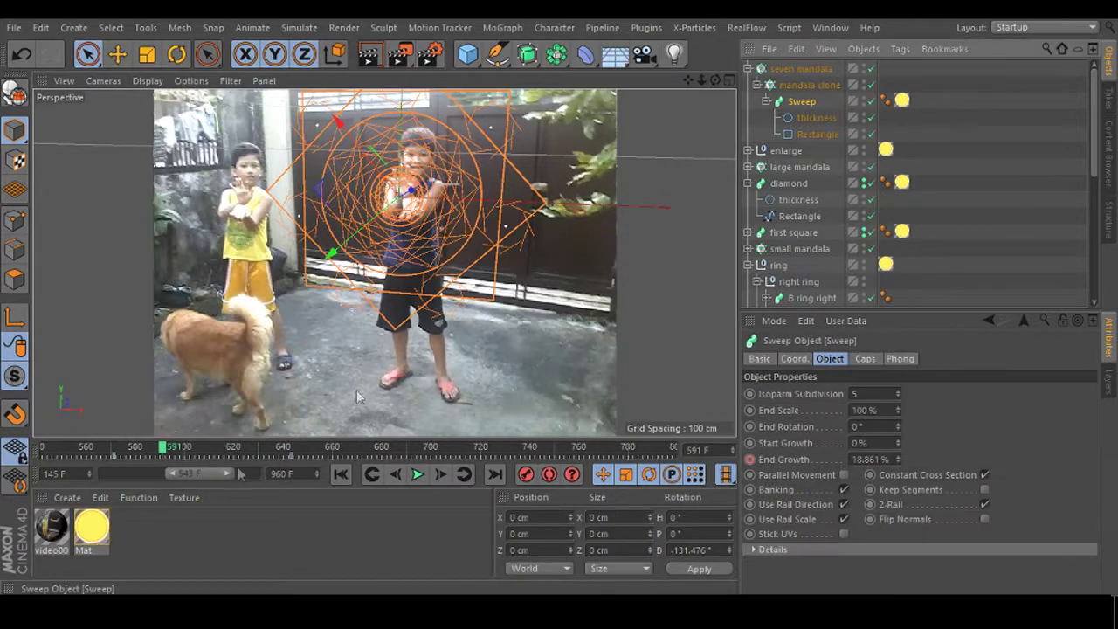
mouse_move(162, 453)
mouse_down()
mouse_move(124, 452)
mouse_move(170, 454)
mouse_move(118, 473)
mouse_move(140, 472)
mouse_move(140, 455)
mouse_up()
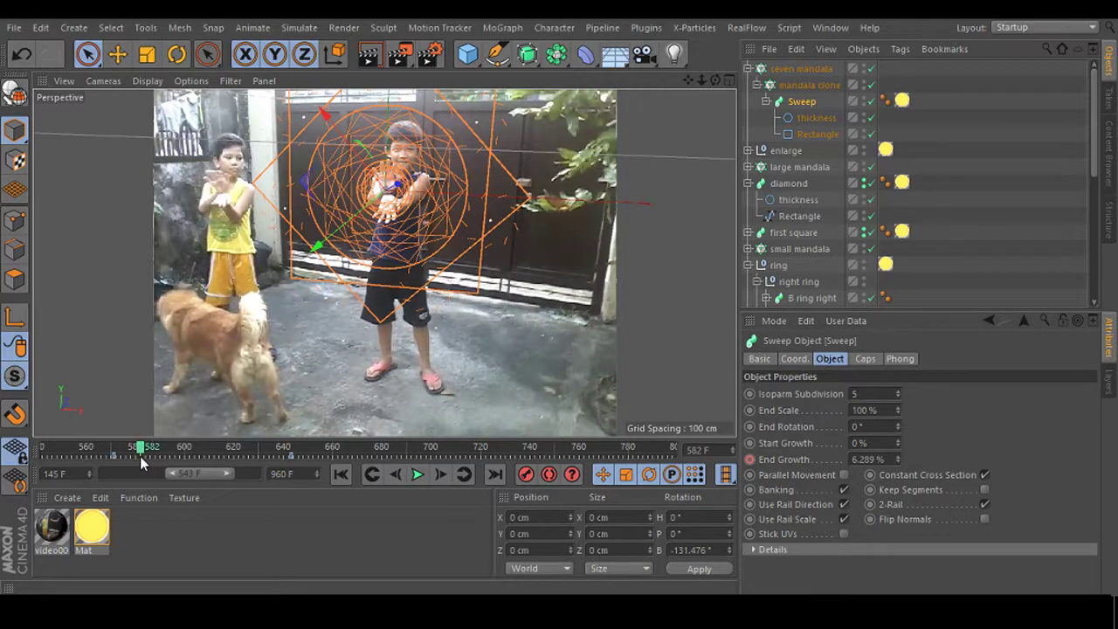
drag(230, 474, 208, 473)
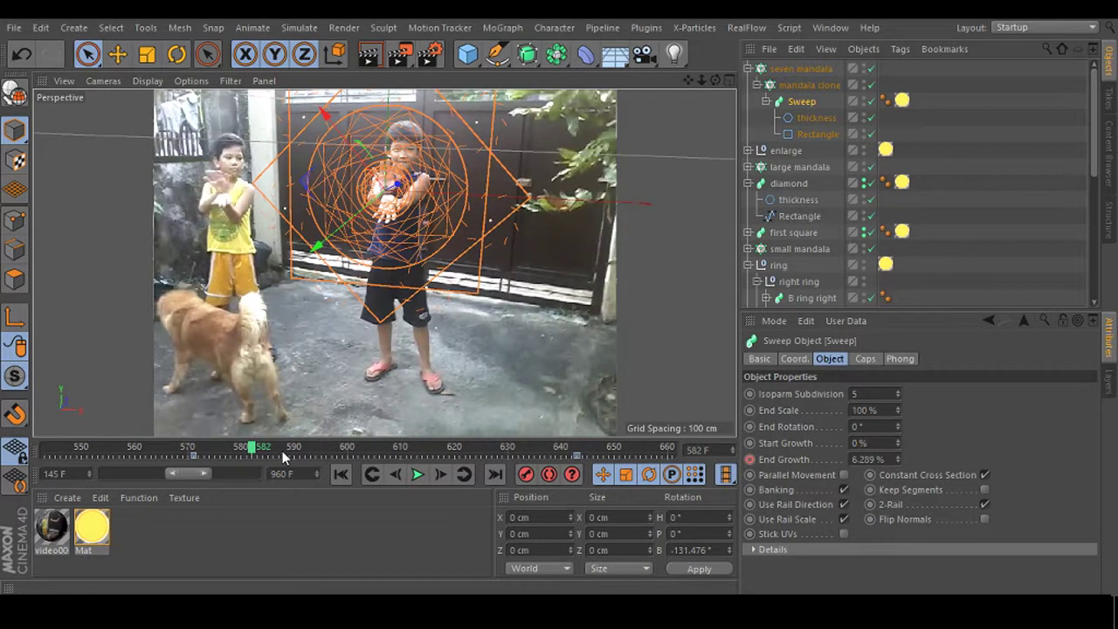
key(g)
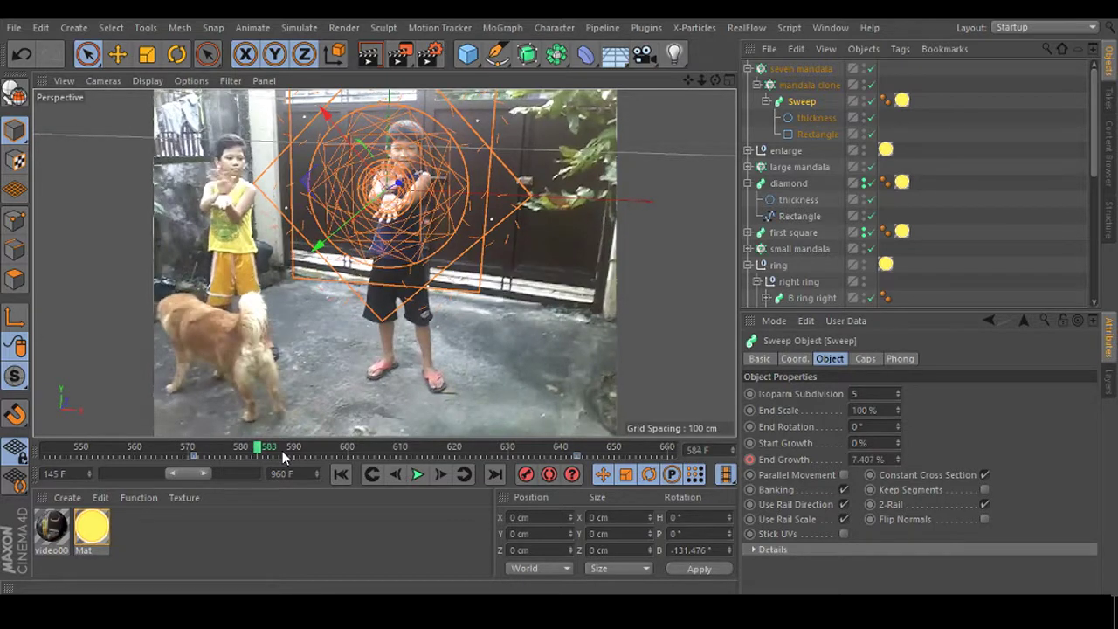
key(g)
click(575, 454)
drag(411, 463, 277, 467)
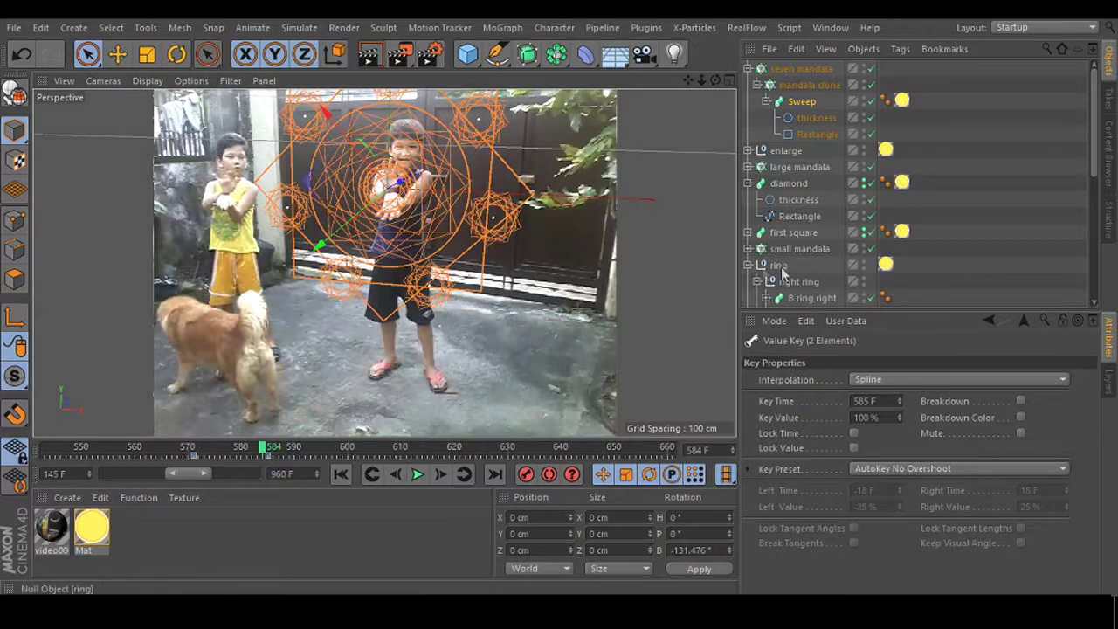
Browse the S ring sweeps in the hierarchy and duplicate the enlarge group with copy-paste.
scroll(917, 248, down, 5)
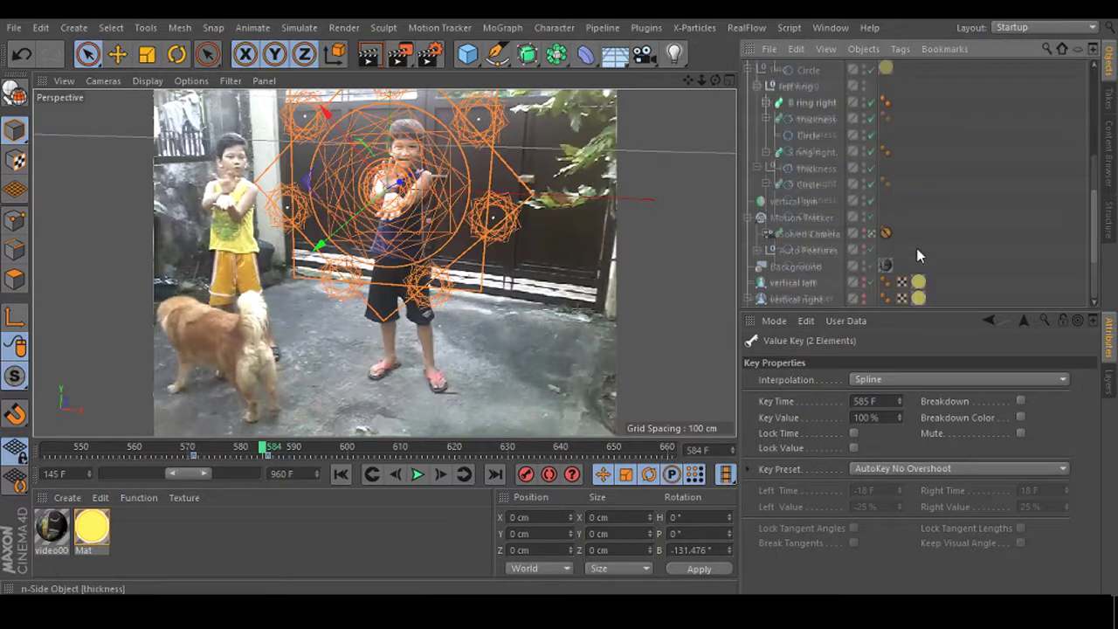
click(811, 153)
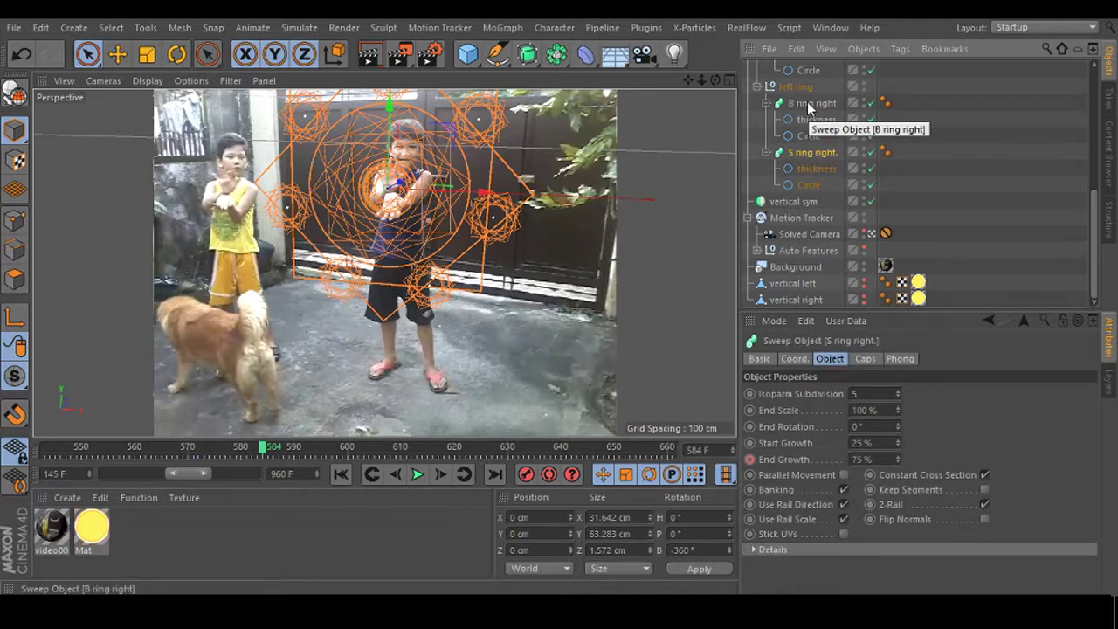
click(797, 88)
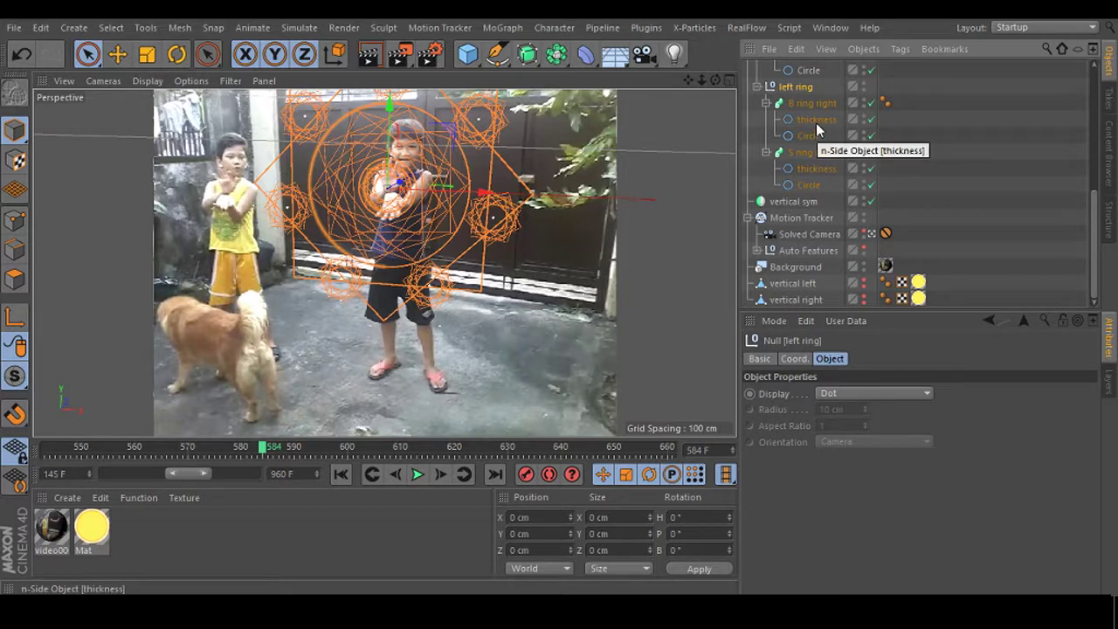
drag(1094, 247, 1090, 102)
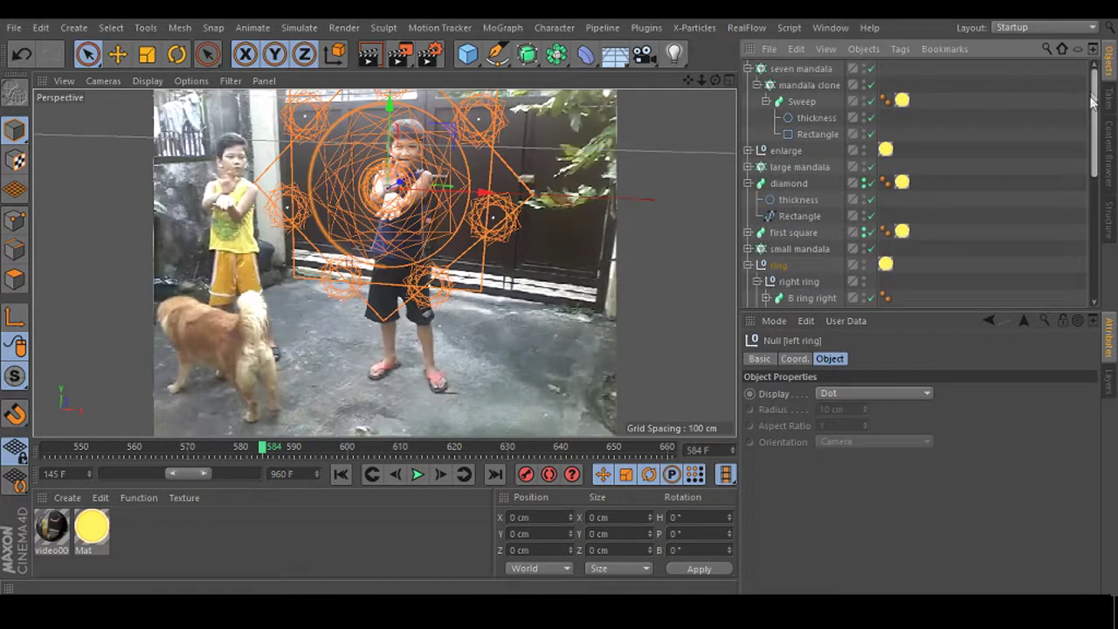
click(748, 151)
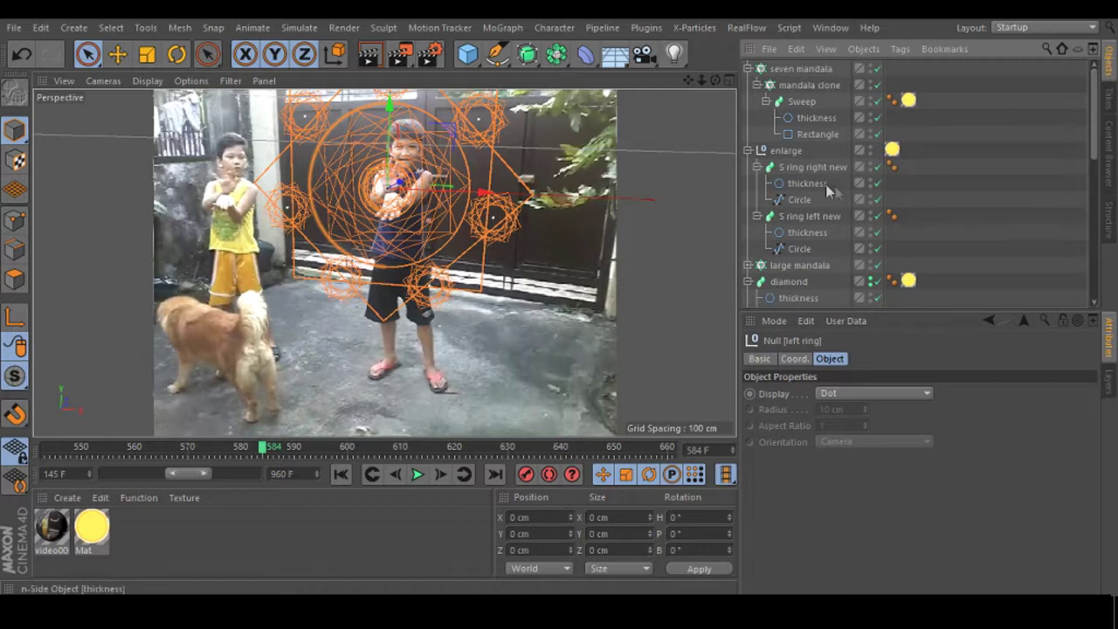
click(783, 165)
click(784, 153)
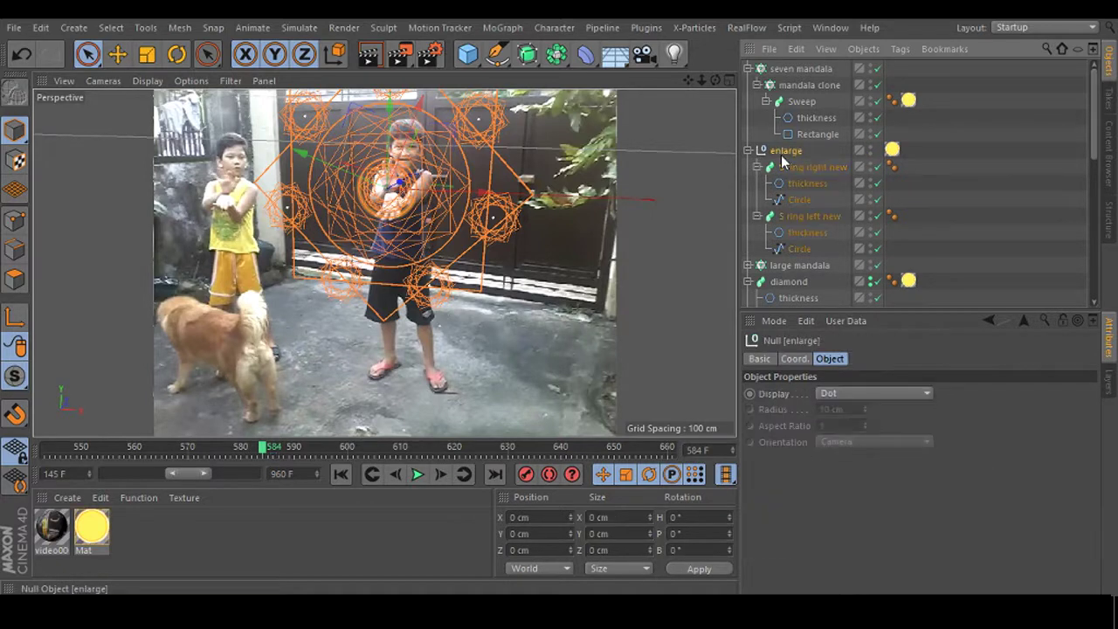
key(ctrl+c)
key(ctrl+v)
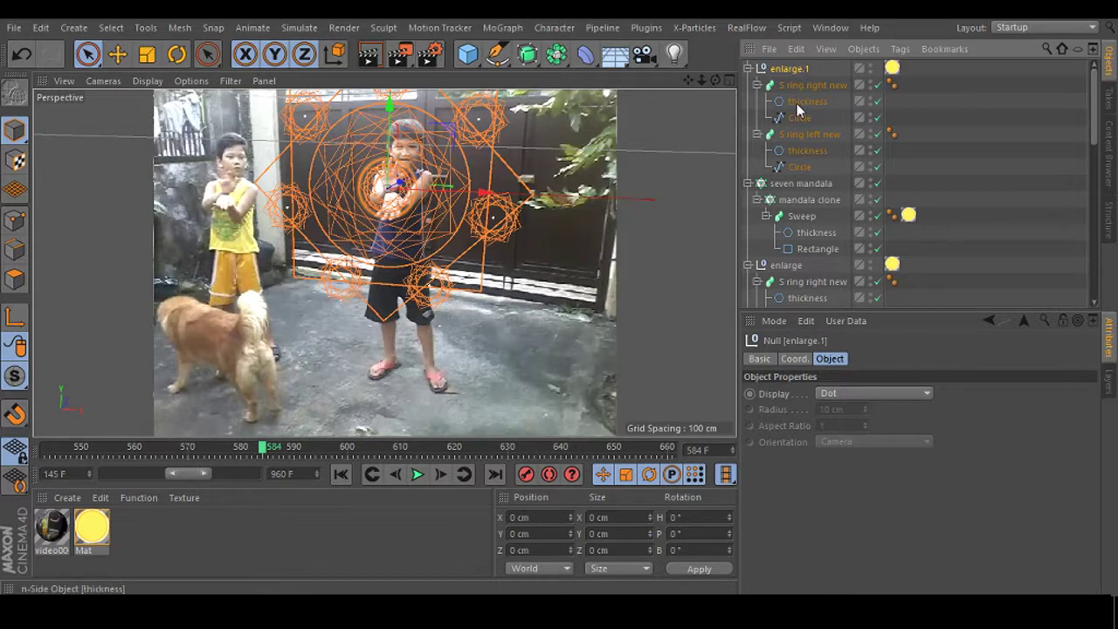
Select the S ring new Circles, jump to frame 599, and collapse enlarge.1.
click(796, 103)
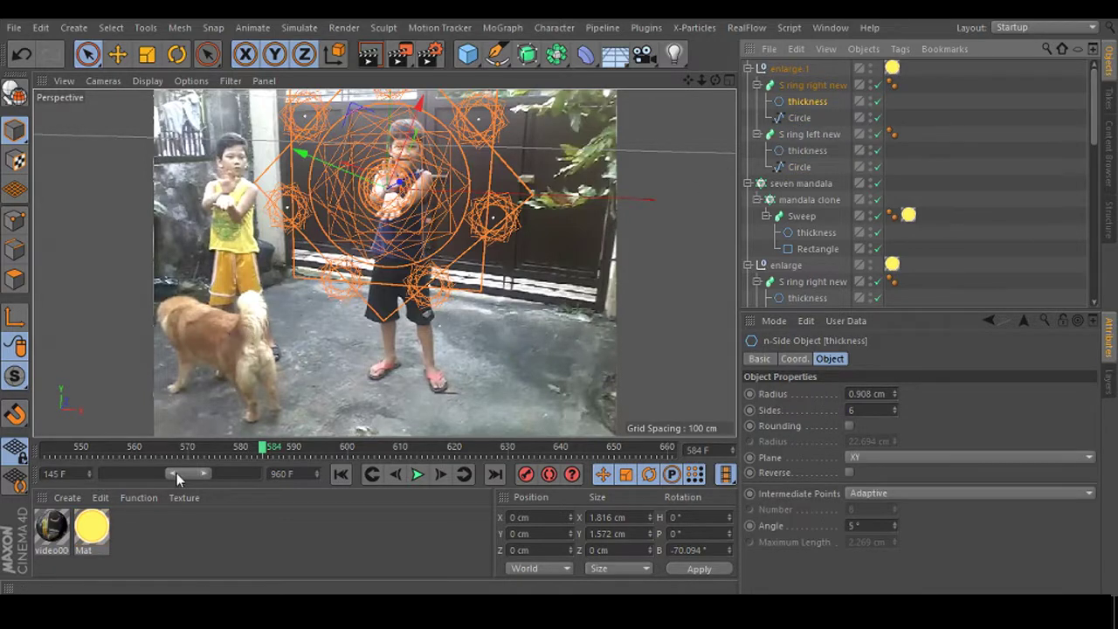
drag(176, 472, 149, 478)
click(798, 117)
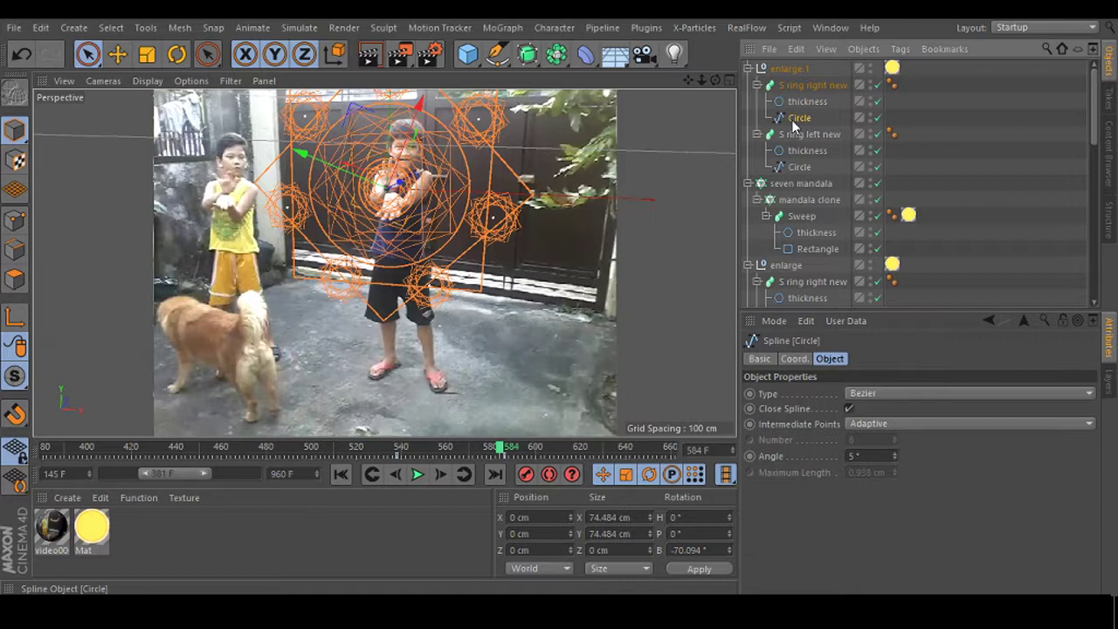
click(504, 461)
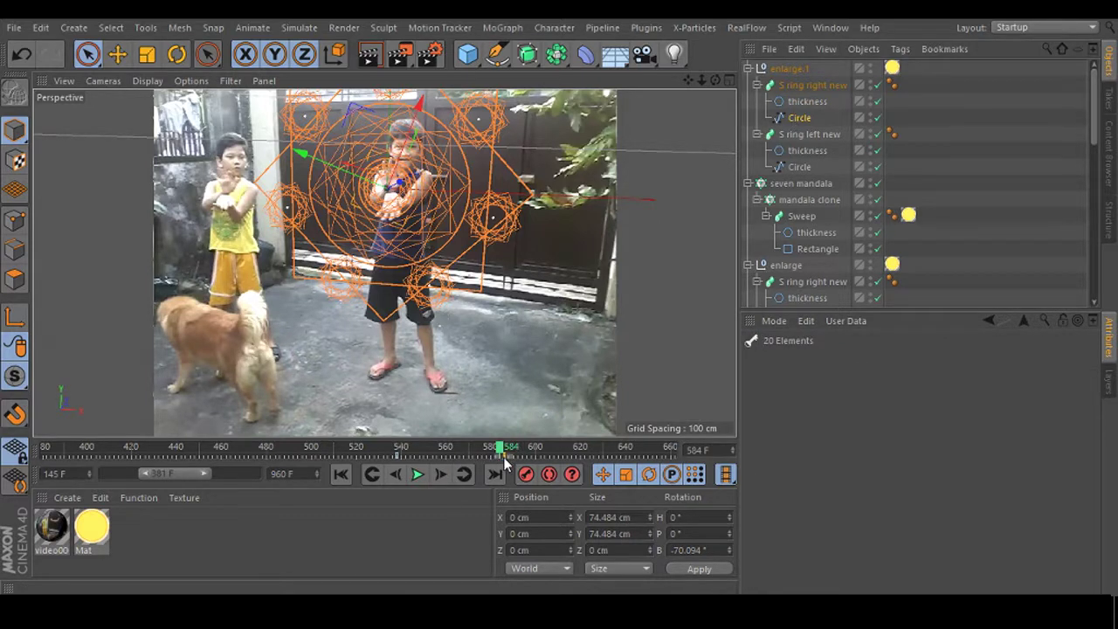
click(503, 457)
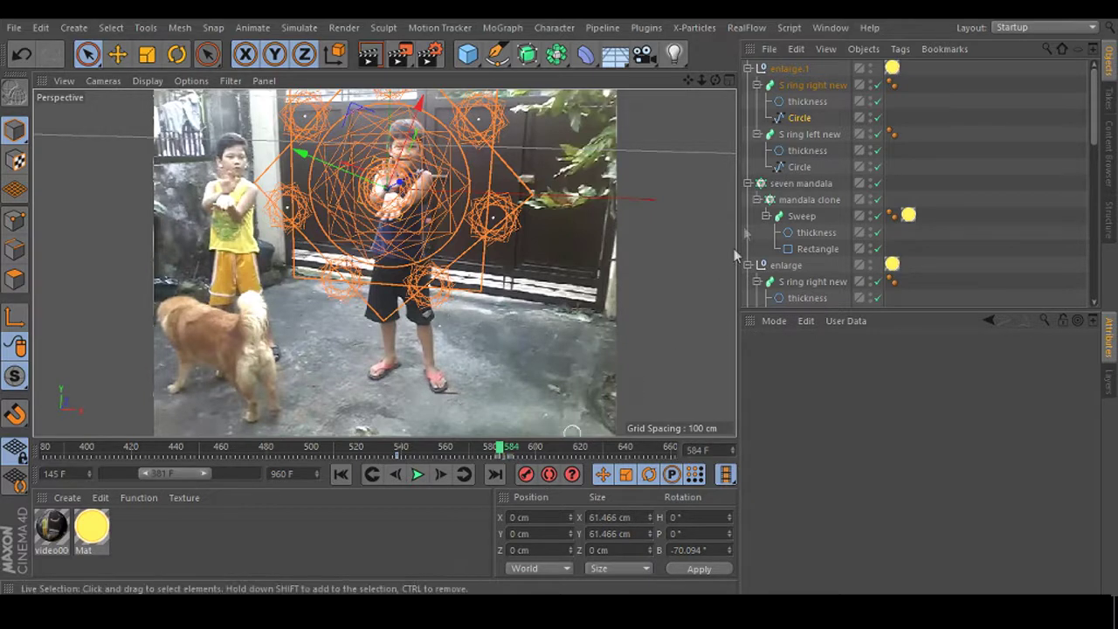
click(799, 166)
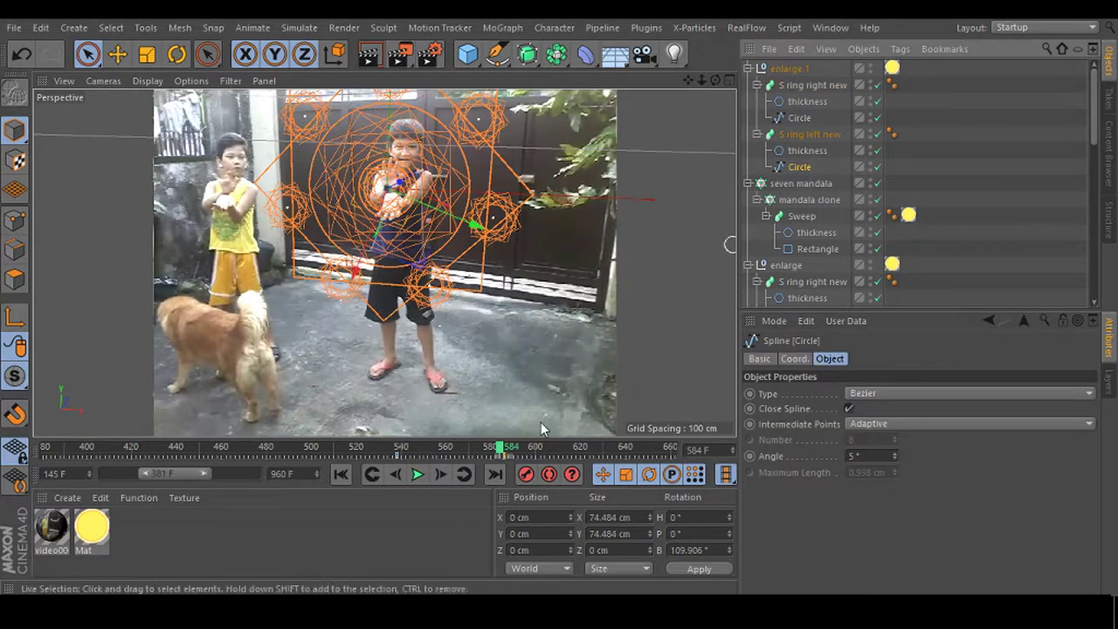
click(534, 450)
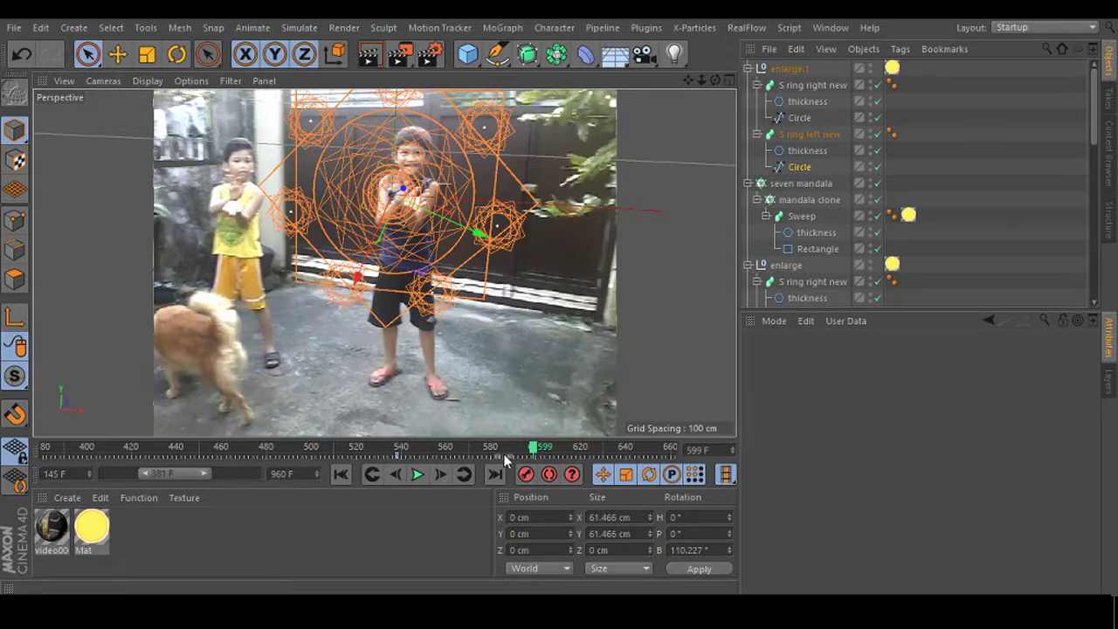
click(789, 68)
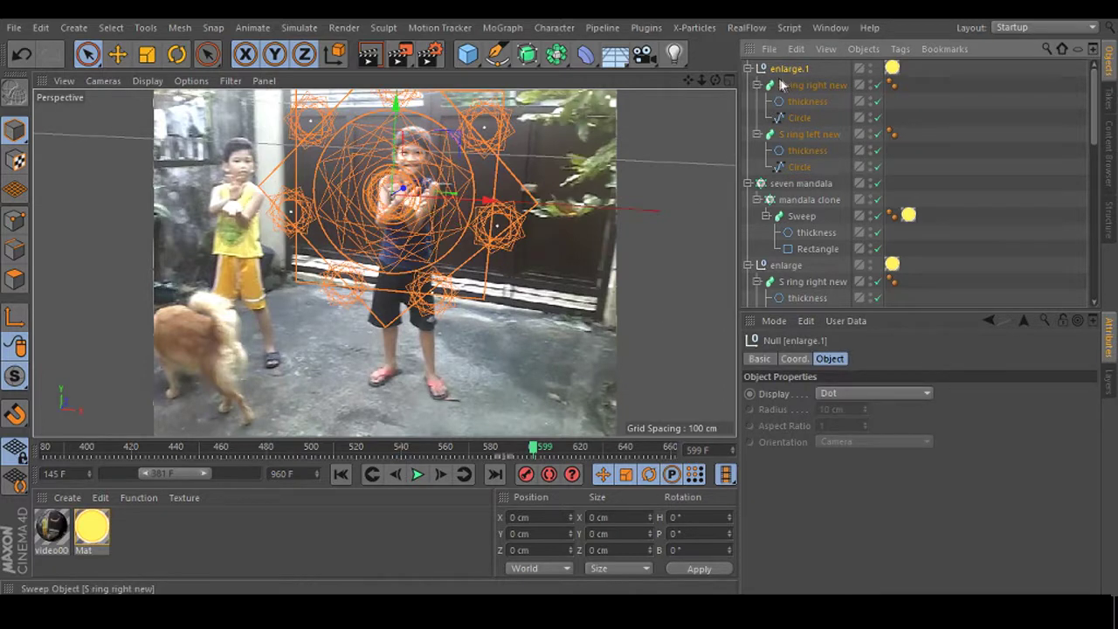
click(748, 68)
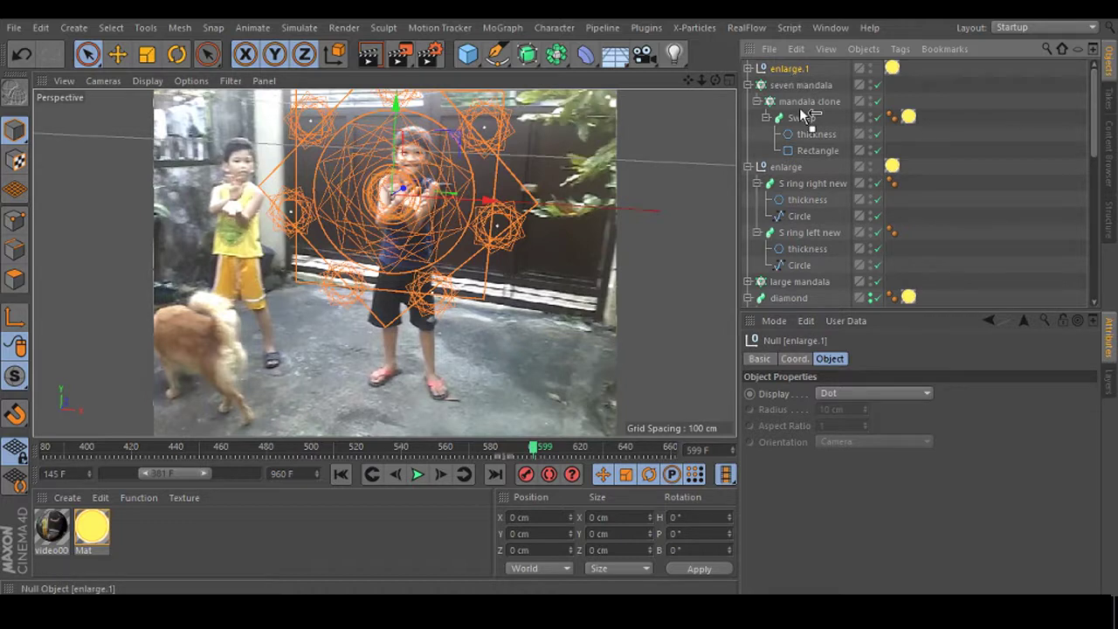
Move enlarge.1 into mandala clone and group it with the Sweep under a new Null.
drag(799, 101, 799, 107)
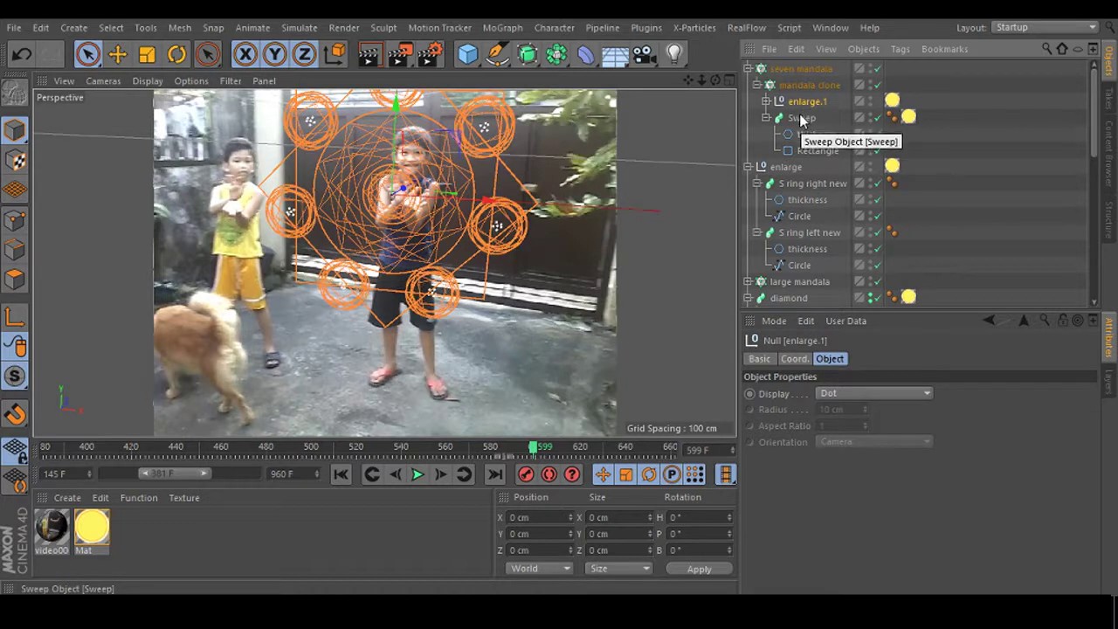
ctrl+click(799, 119)
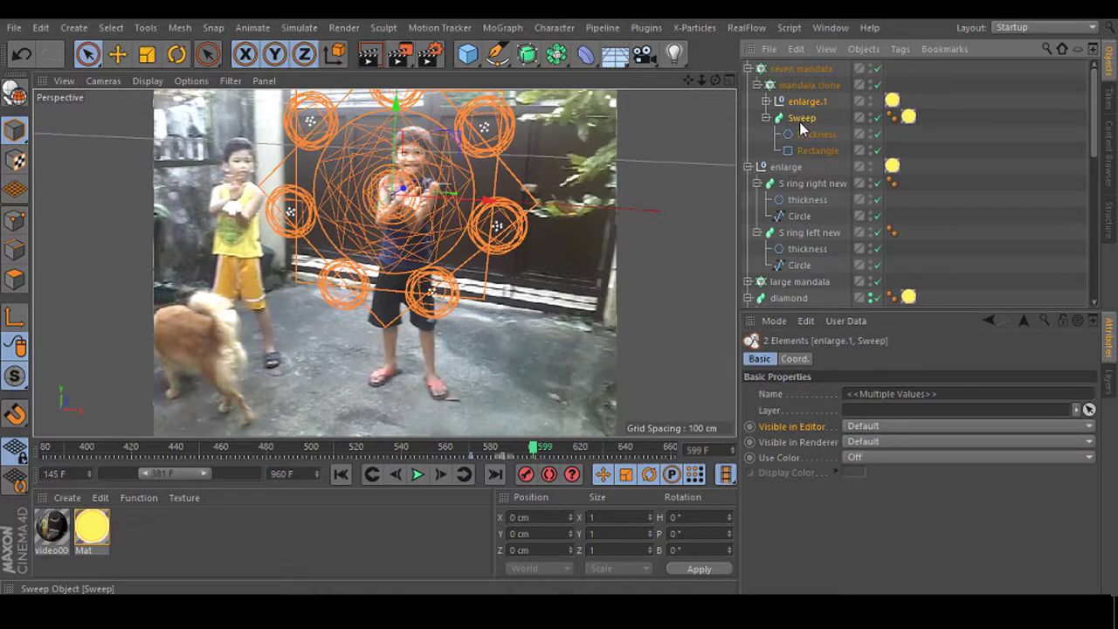
key(alt+g)
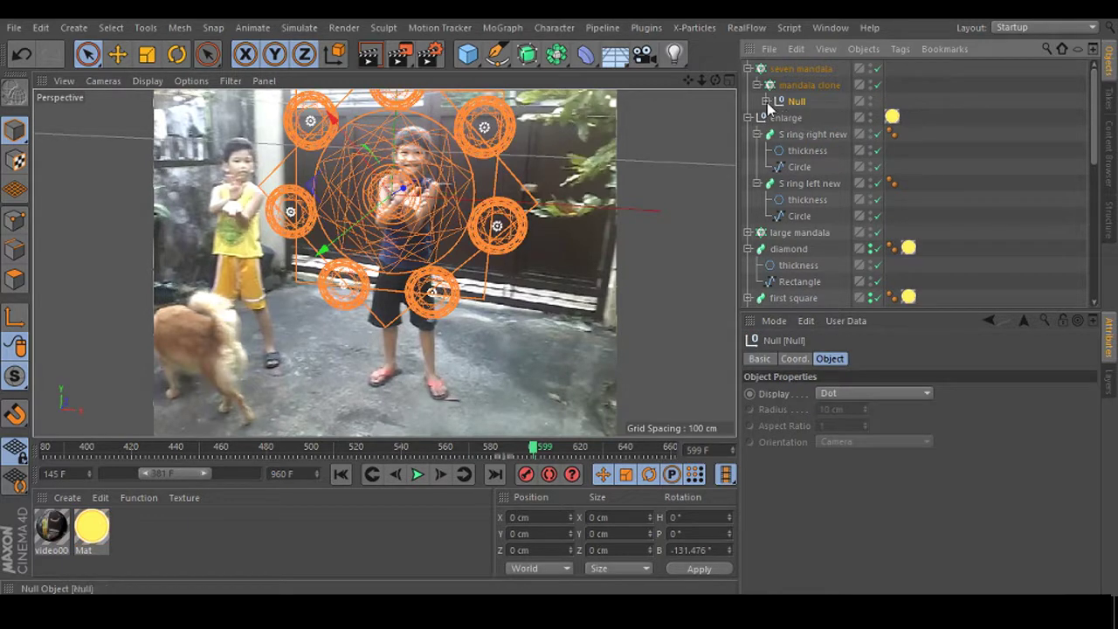
click(766, 102)
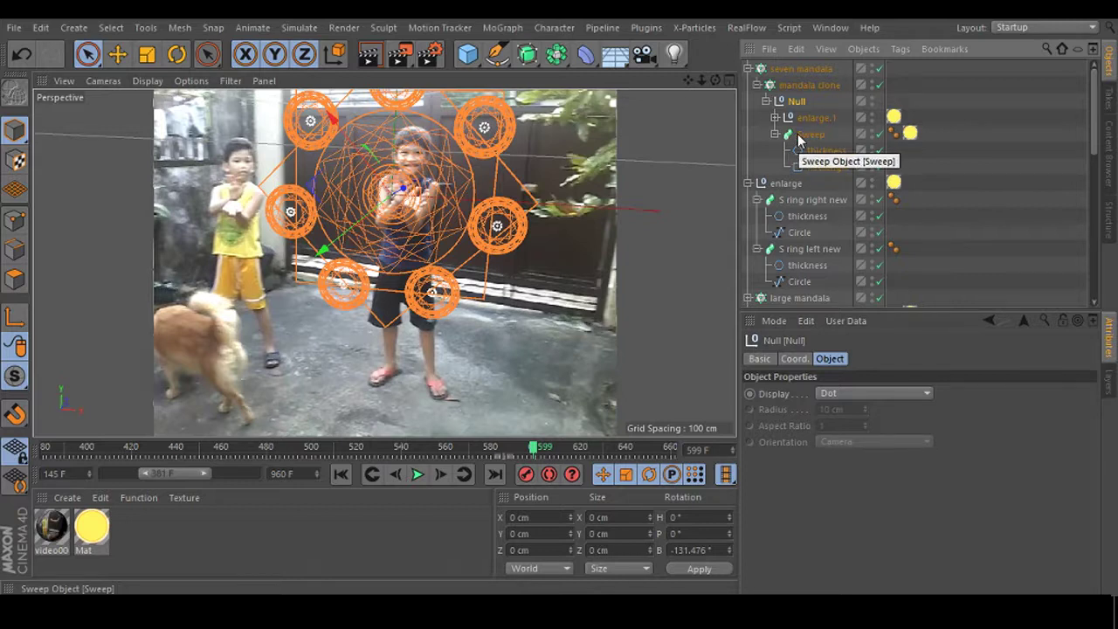
Nest the Sweep inside enlarge.1 above the ring sweeps and render a preview of the frame.
click(814, 123)
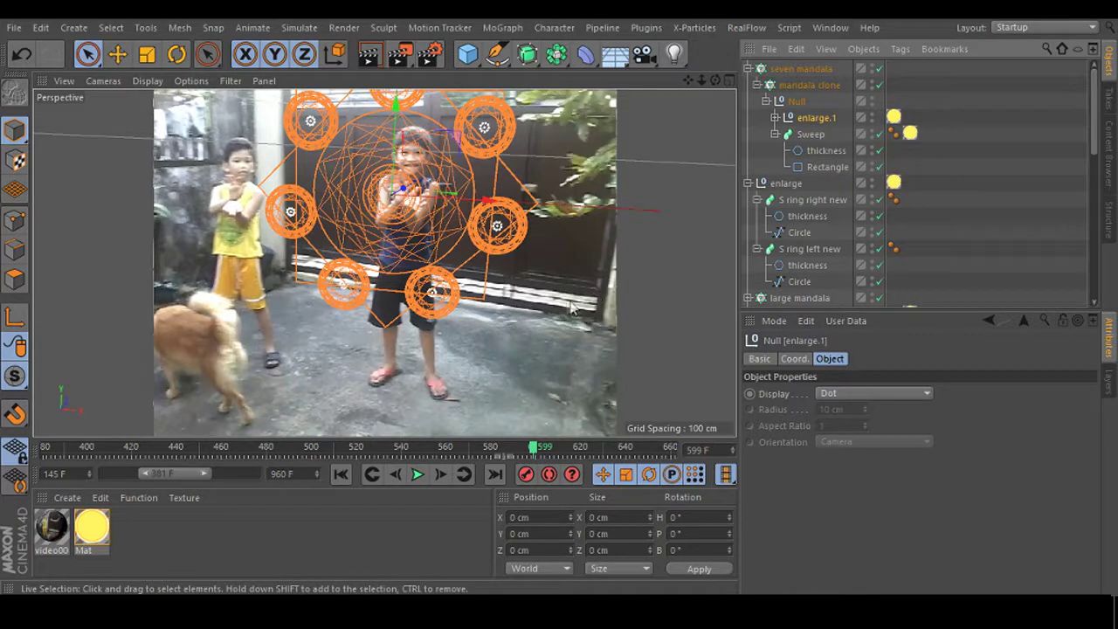
click(774, 118)
drag(808, 214, 832, 232)
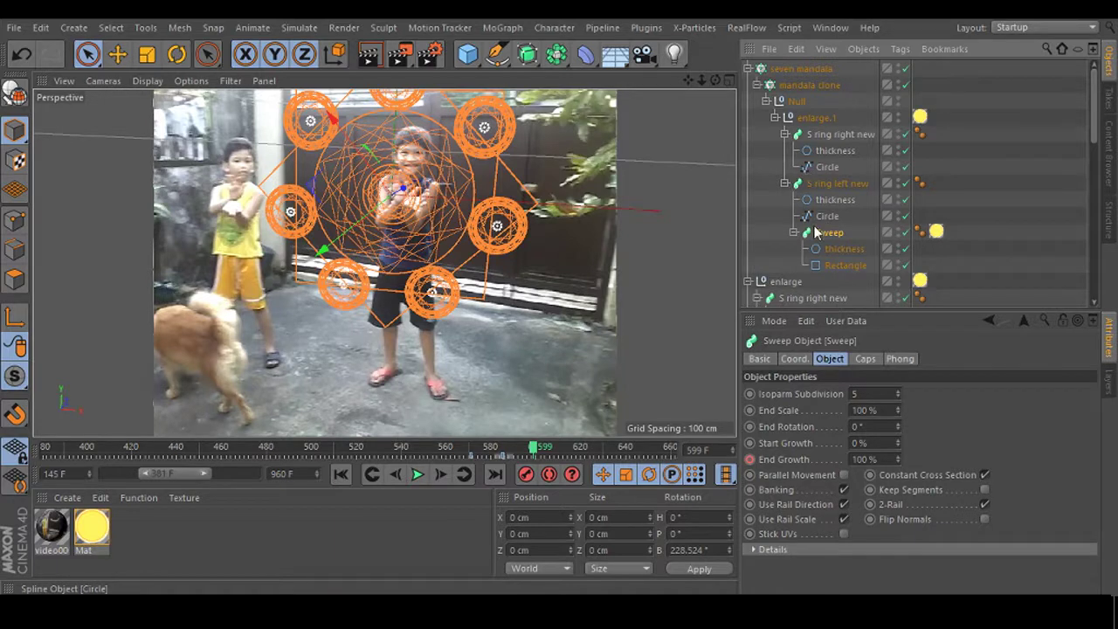
drag(827, 128, 826, 130)
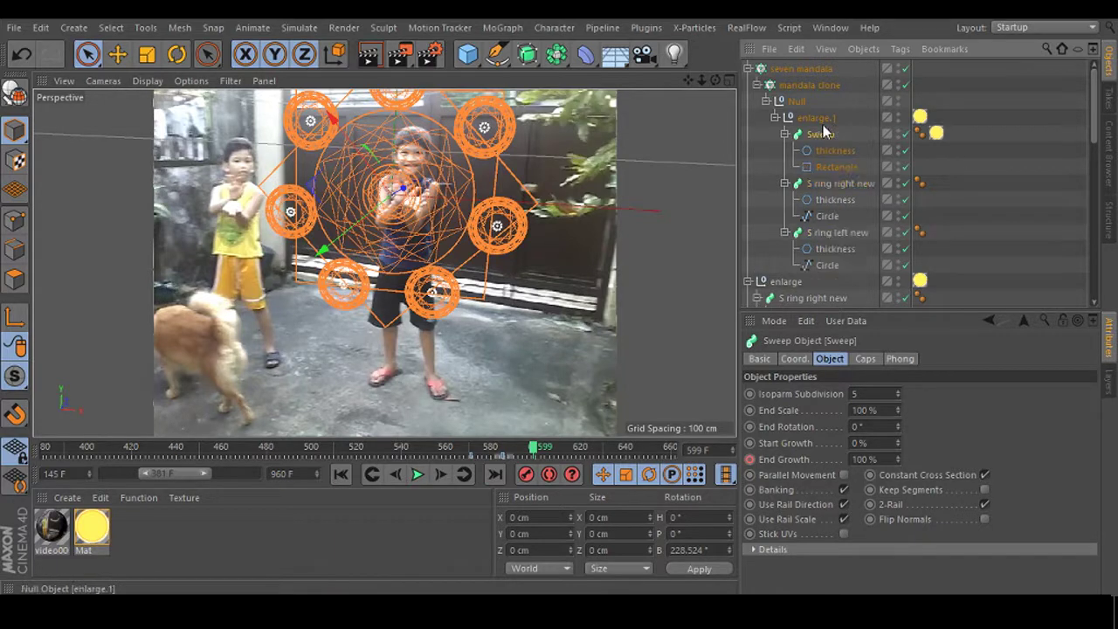
click(650, 104)
click(371, 54)
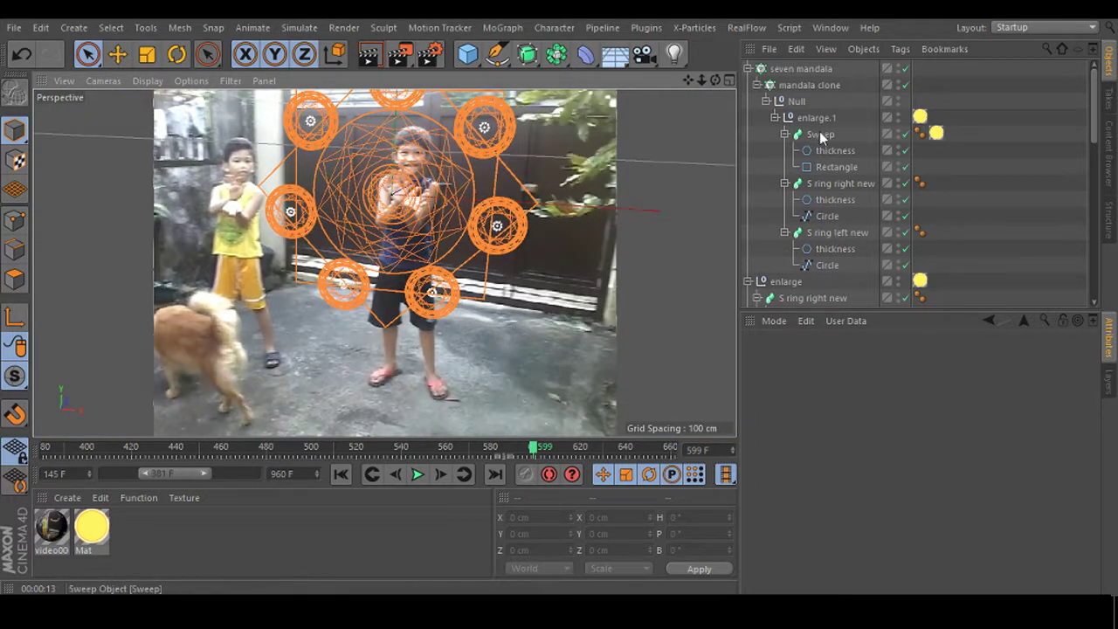
Group the Sweep and the mandala clone cloner under a new Null.
click(784, 183)
click(784, 199)
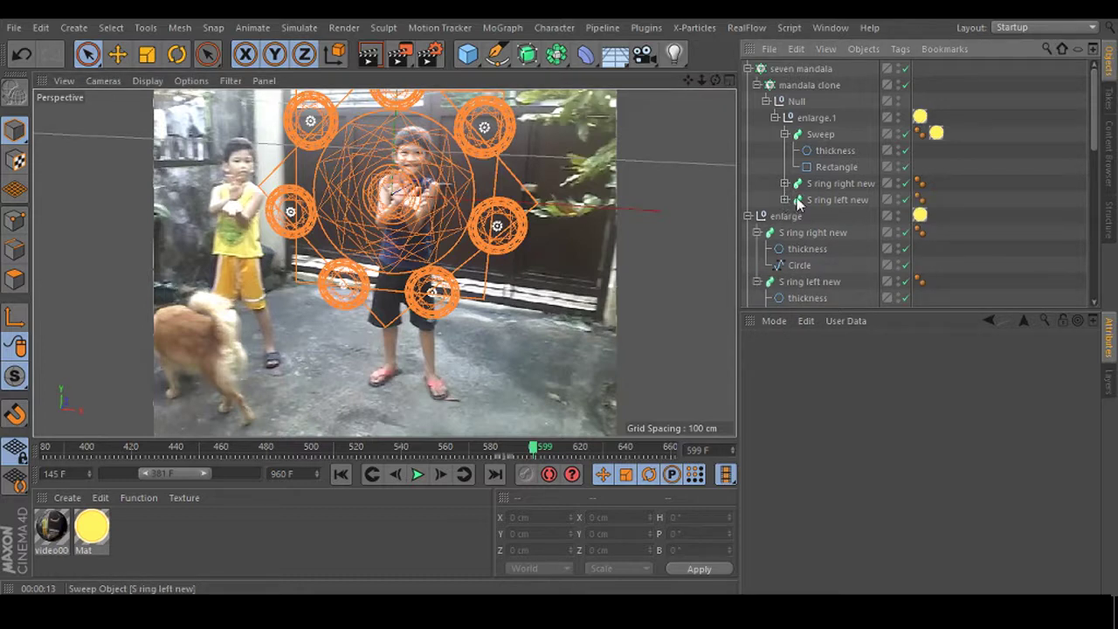
click(822, 135)
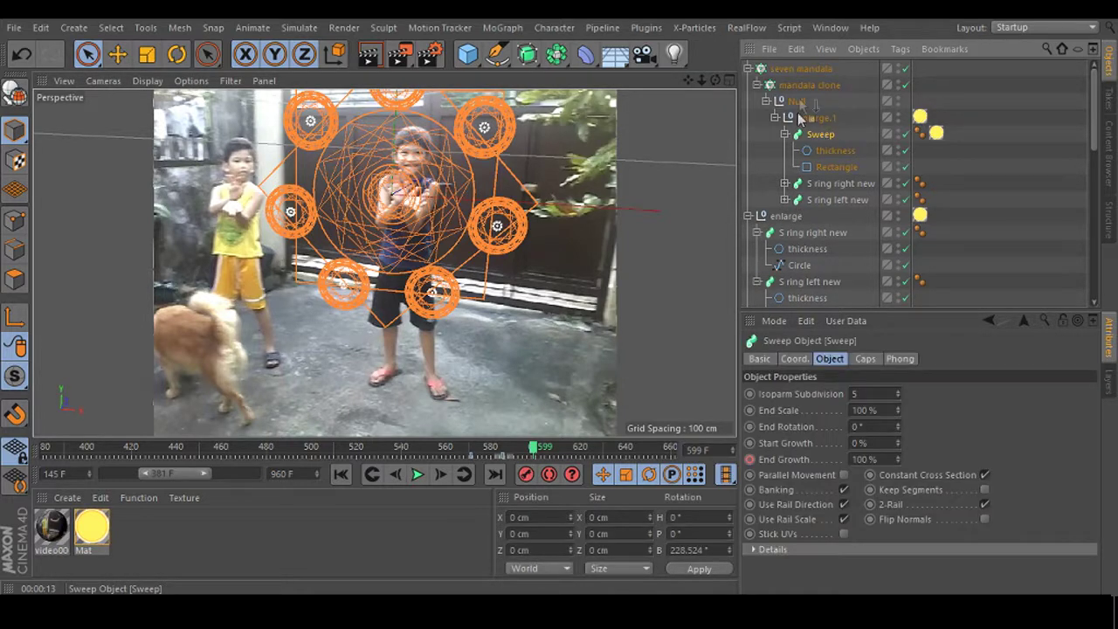
drag(807, 88, 807, 90)
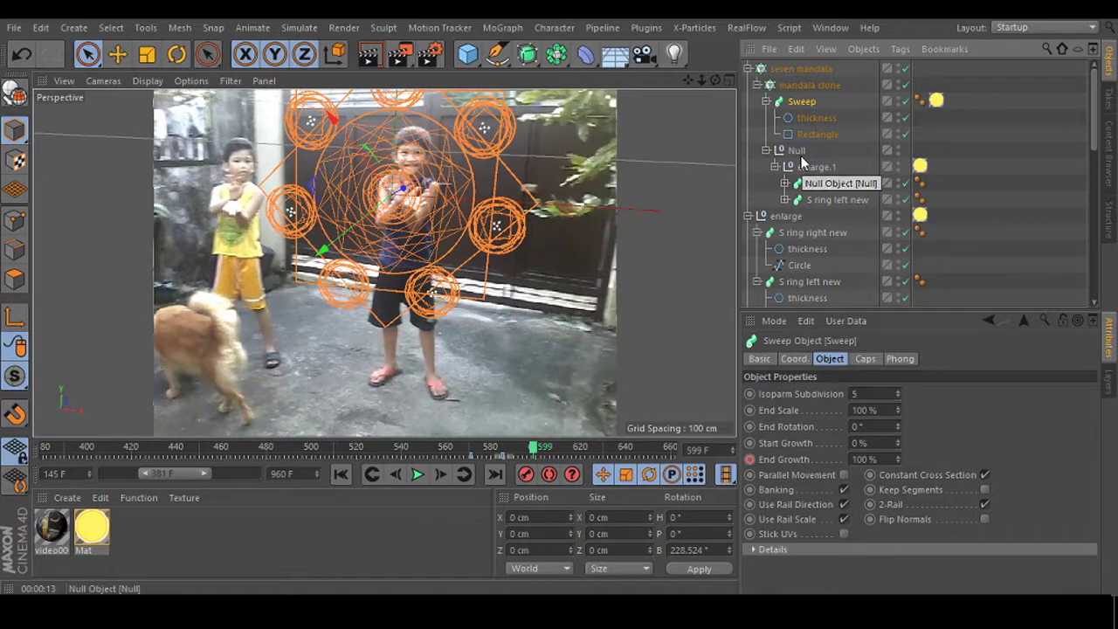
drag(809, 82, 809, 80)
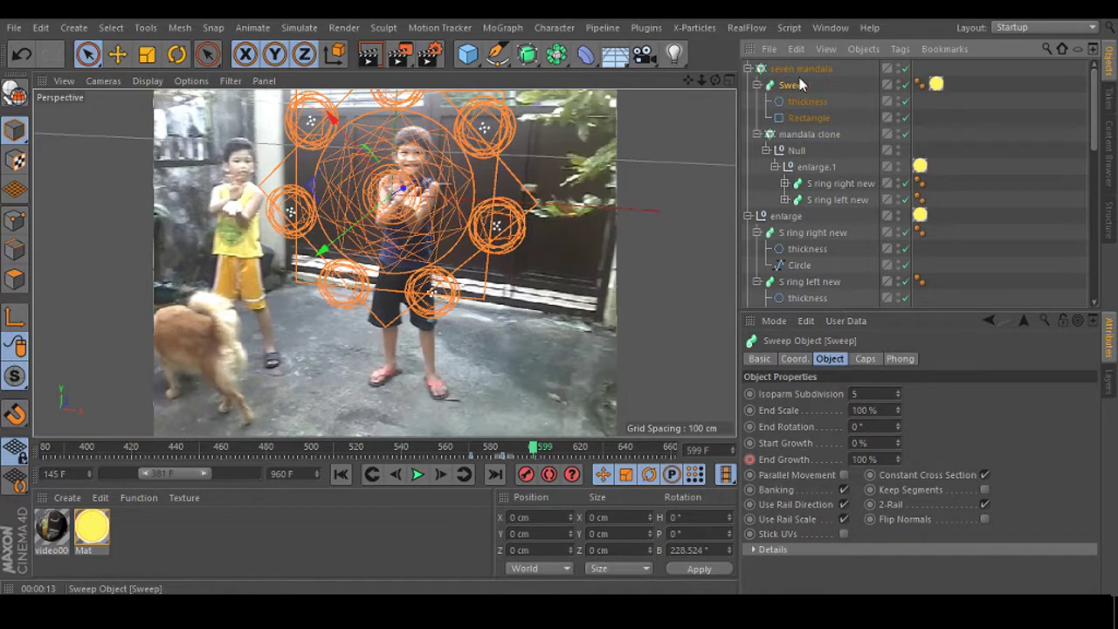
shift+click(795, 135)
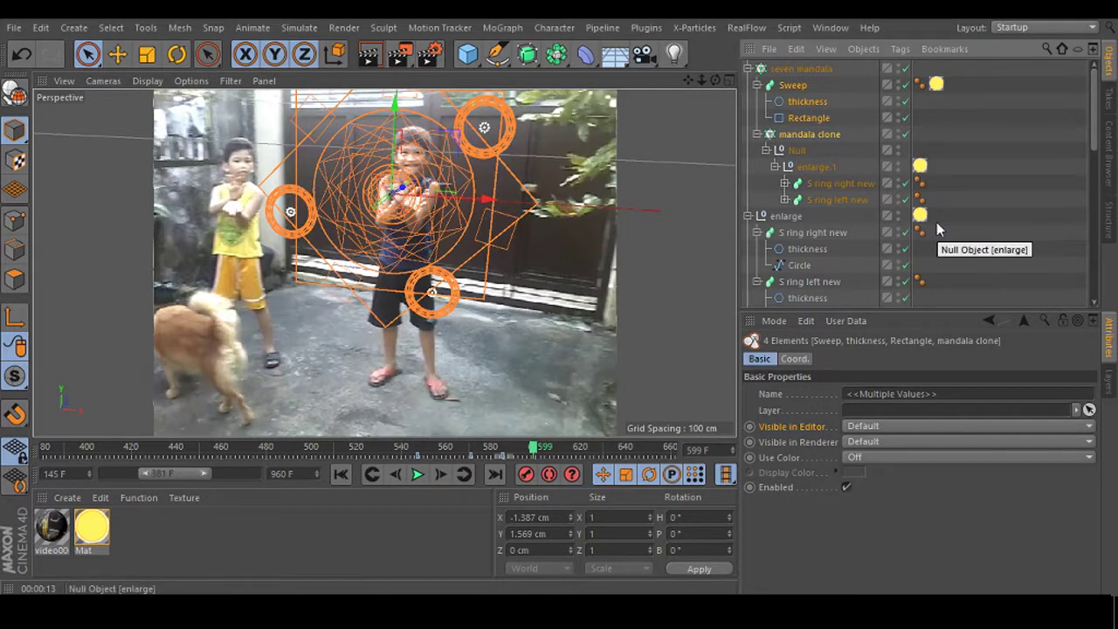
key(alt+g)
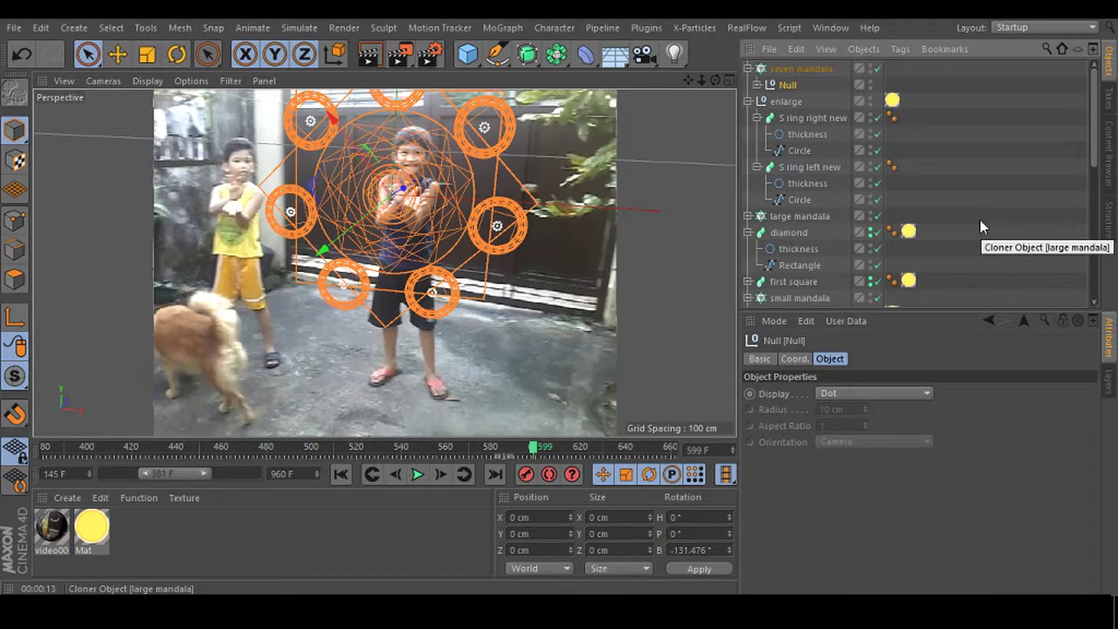
Disable both the seven mandala and mandala clone cloners.
click(756, 85)
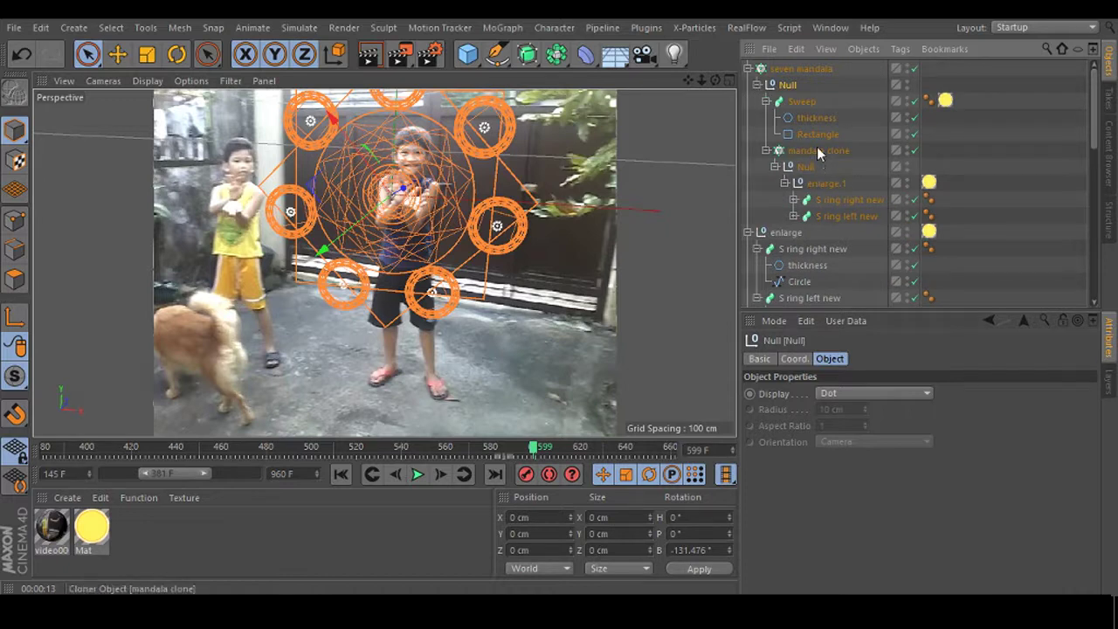
click(817, 150)
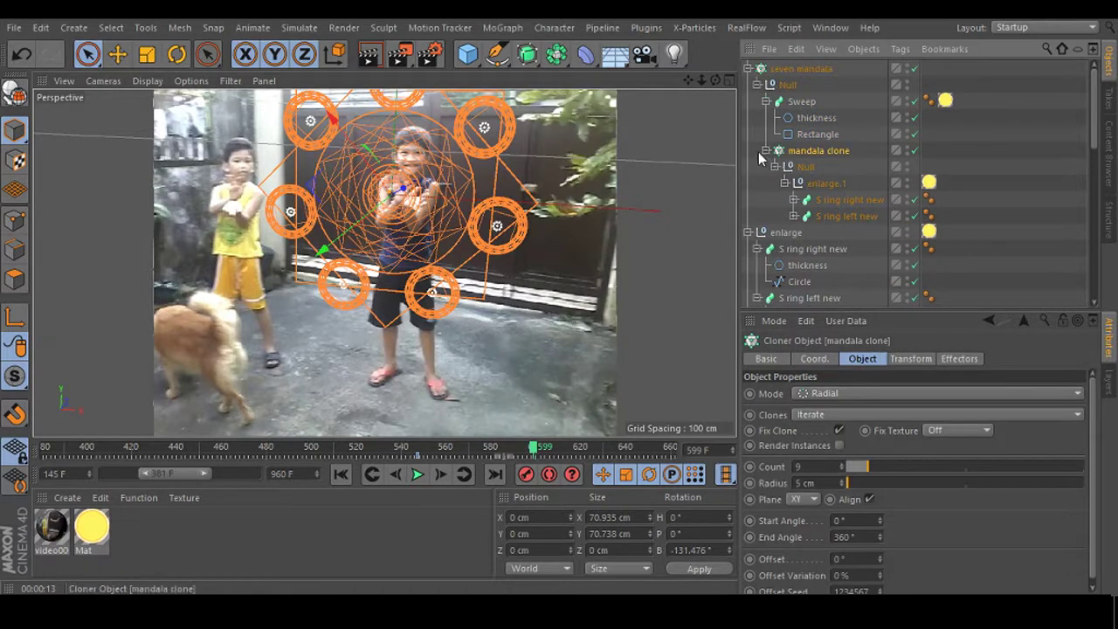
click(798, 104)
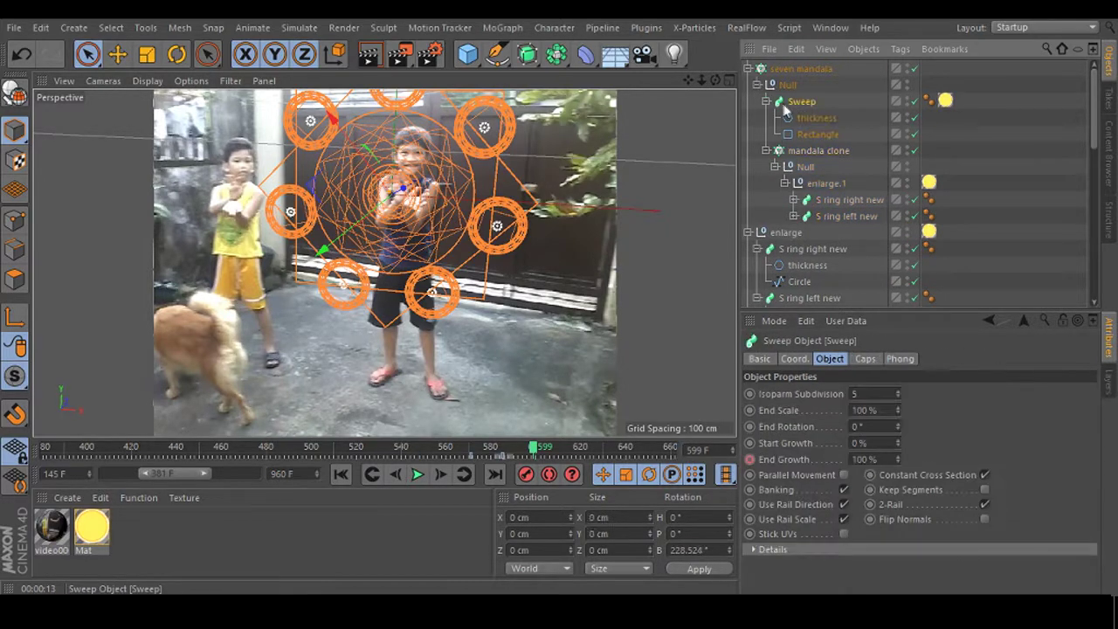
click(913, 69)
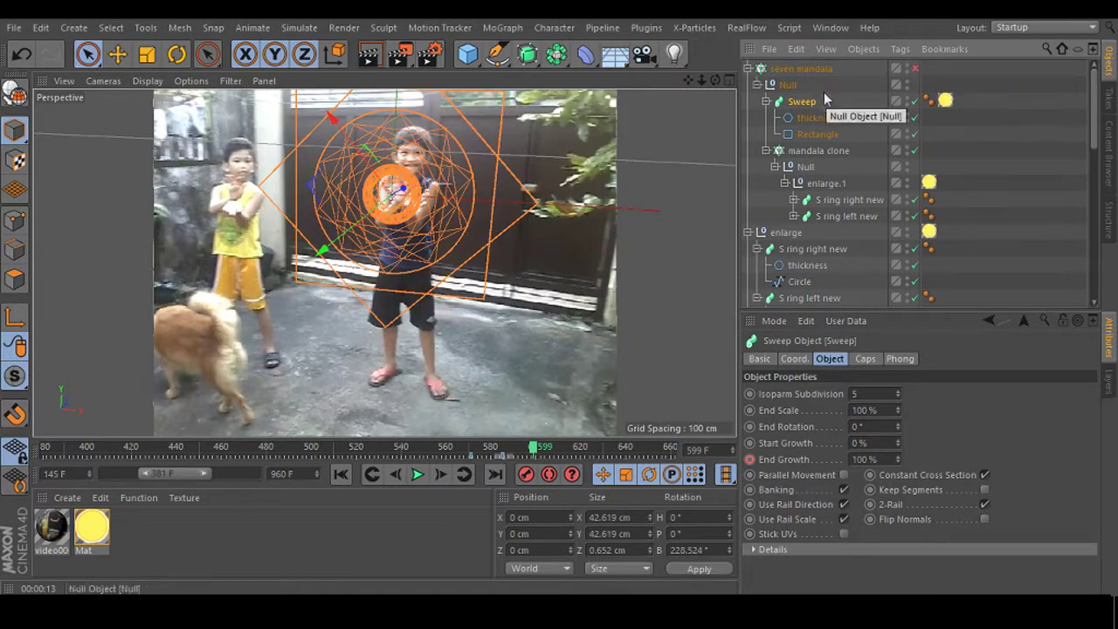
click(914, 150)
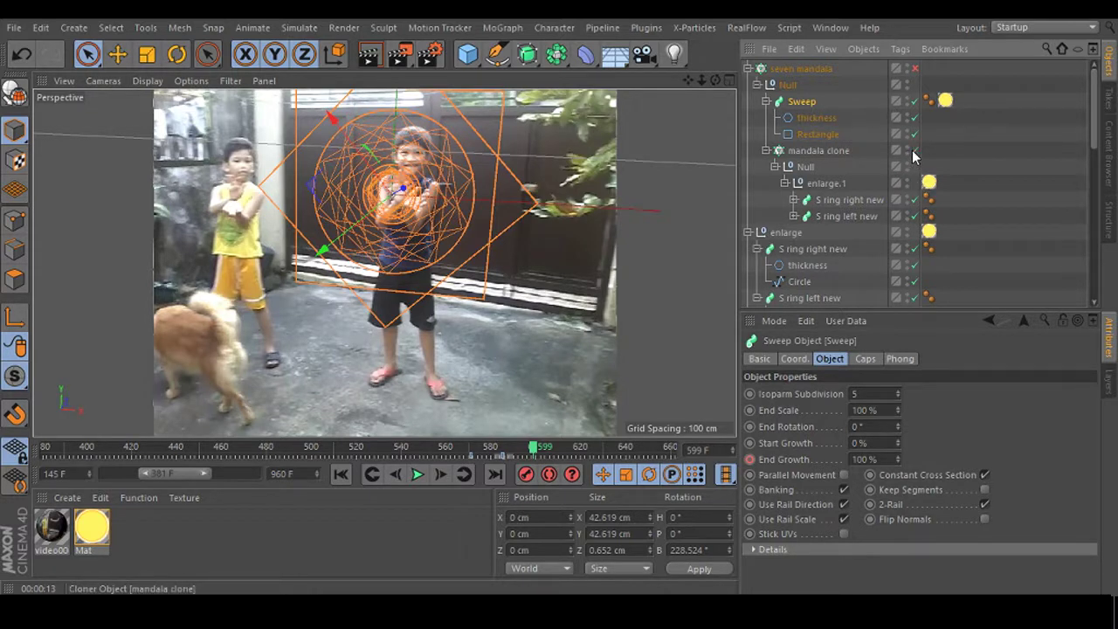
Move the Null out of mandala clone, delete that cloner, and re-enable seven mandala.
click(830, 184)
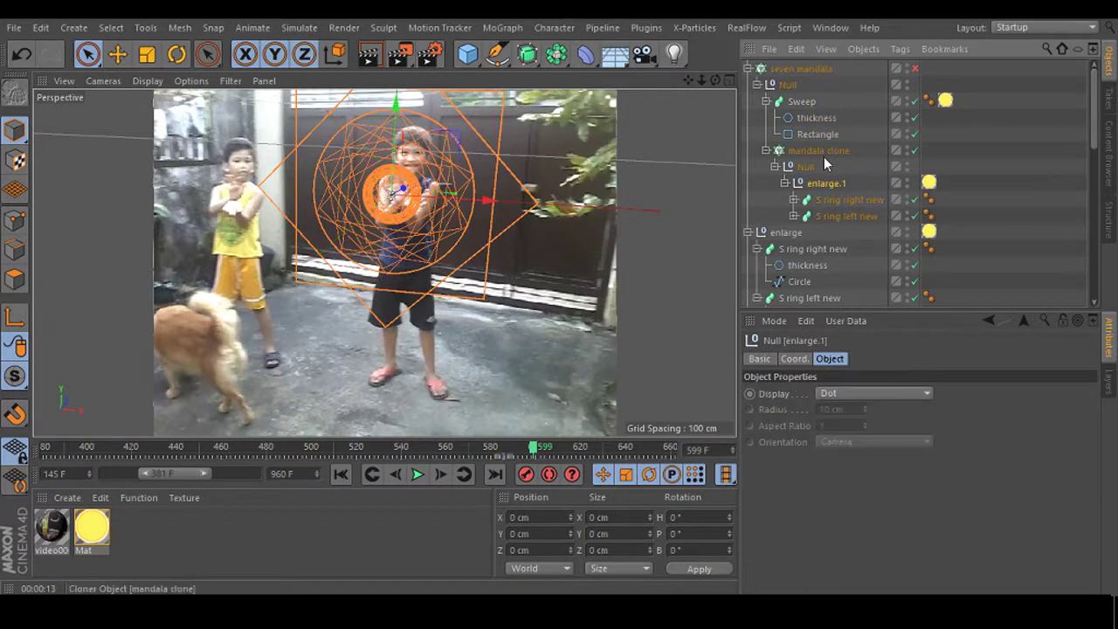
click(824, 152)
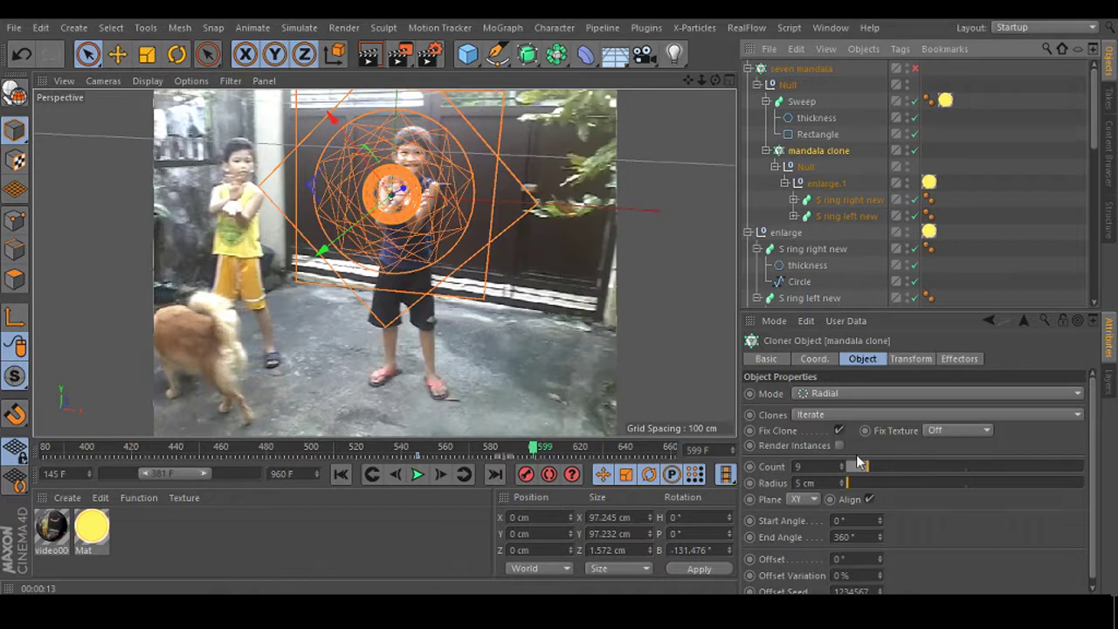
click(804, 167)
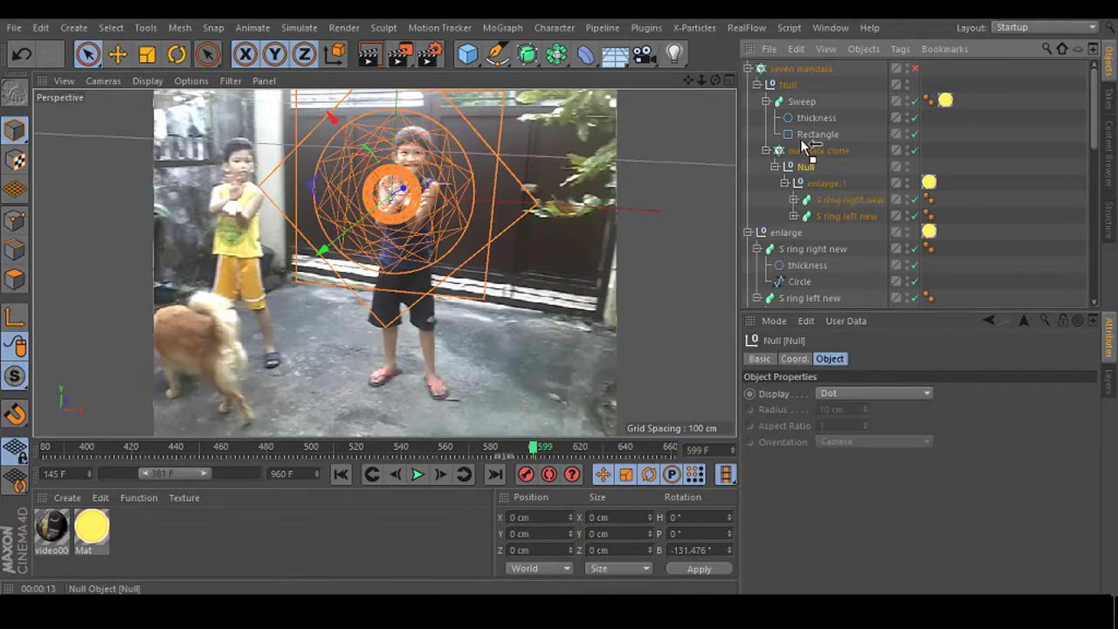
drag(805, 166, 804, 145)
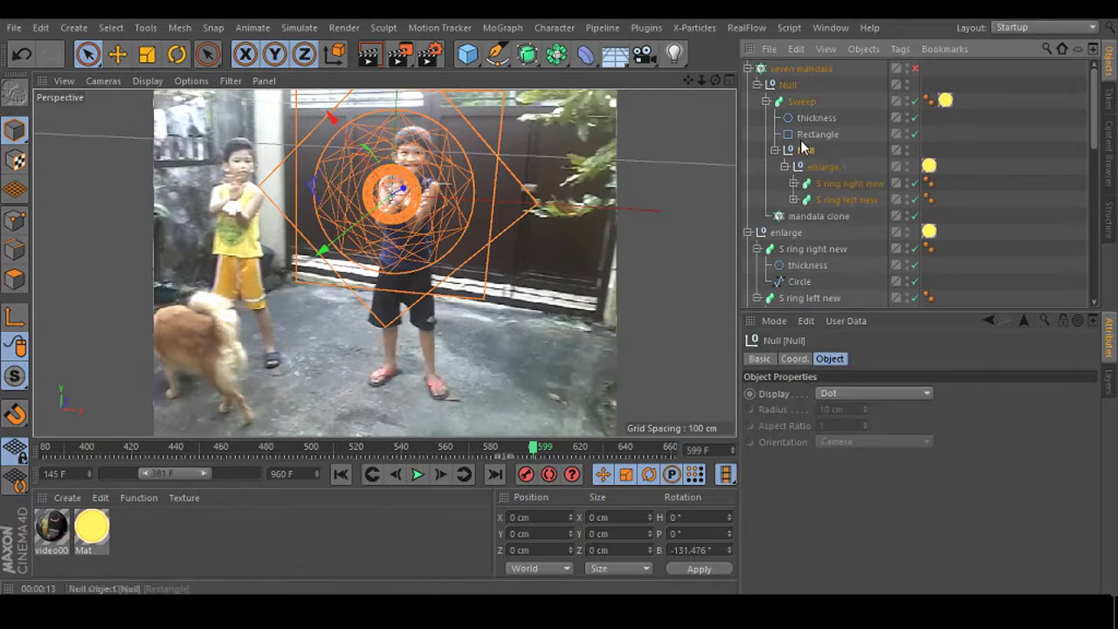
click(817, 218)
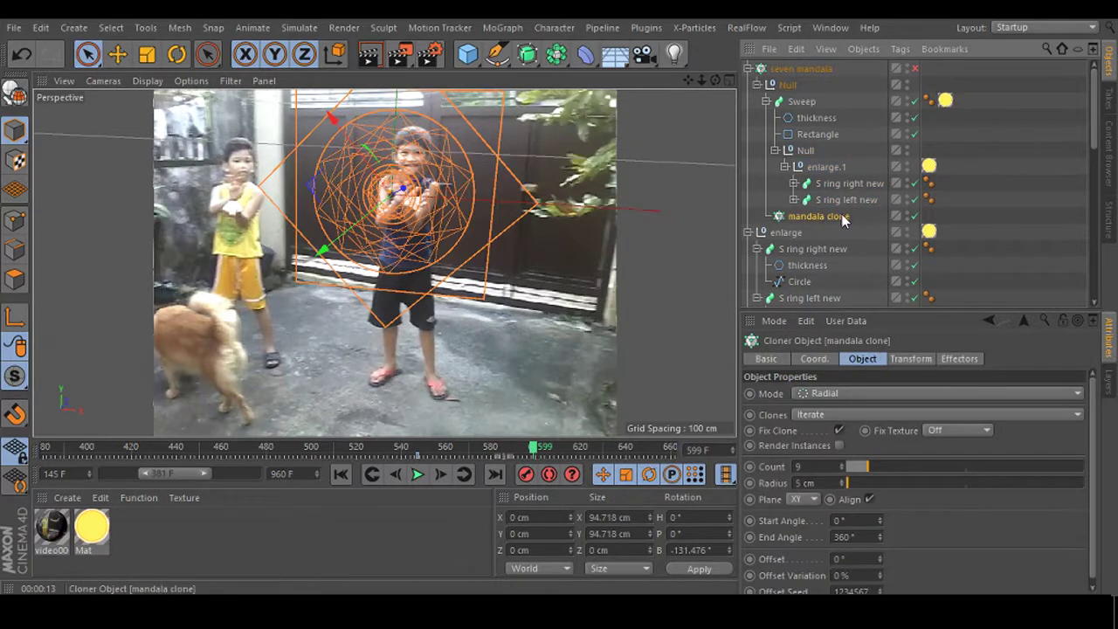
key(Delete)
click(914, 68)
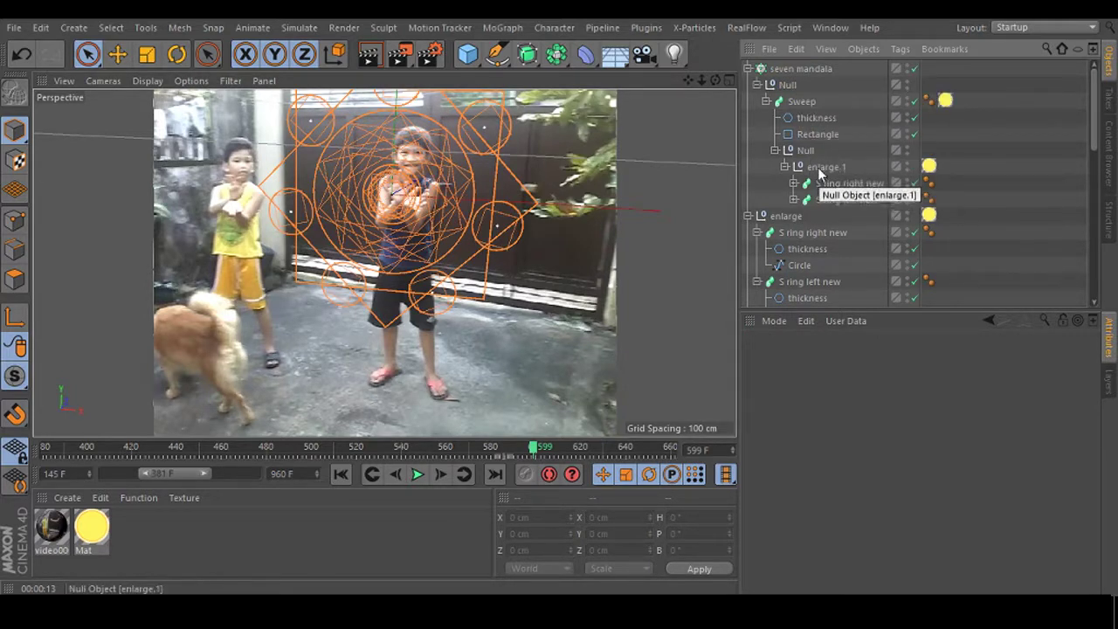
click(804, 151)
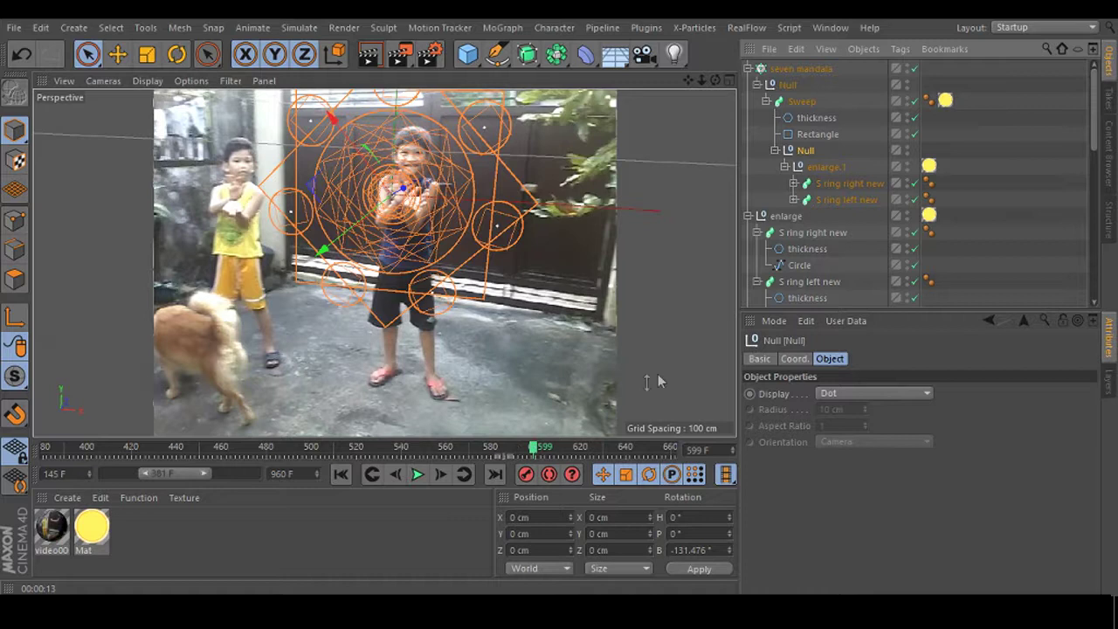
Restore the mandala clone cloner, move enlarge.1 under it, and delete the empty Null.
key(ctrl+z)
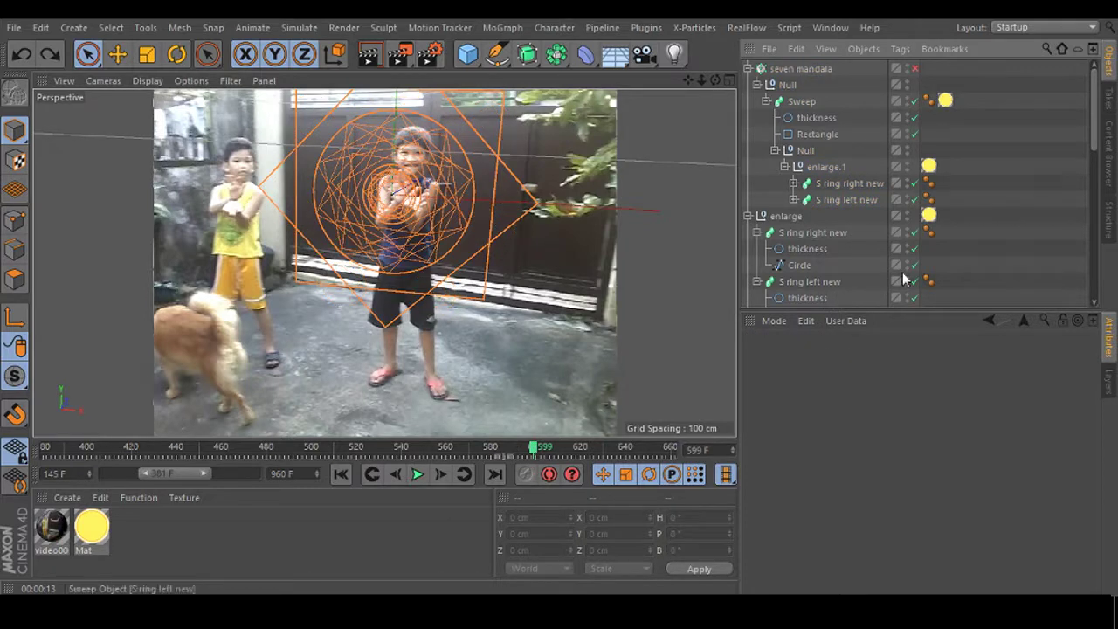
key(ctrl+y)
key(ctrl+y)
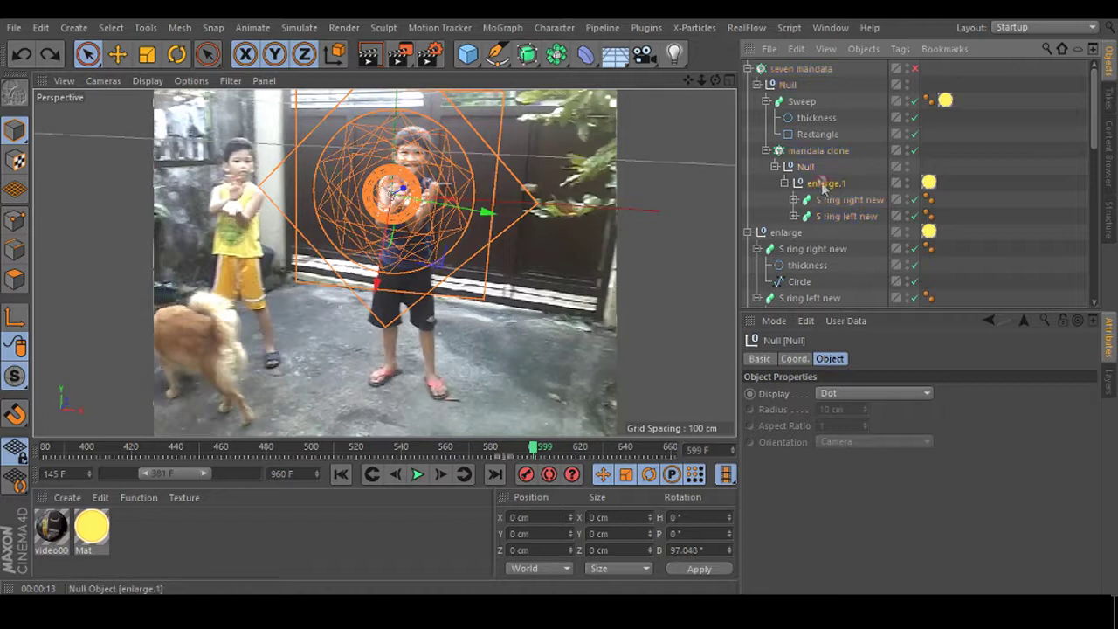
drag(827, 152, 829, 150)
click(802, 220)
key(Delete)
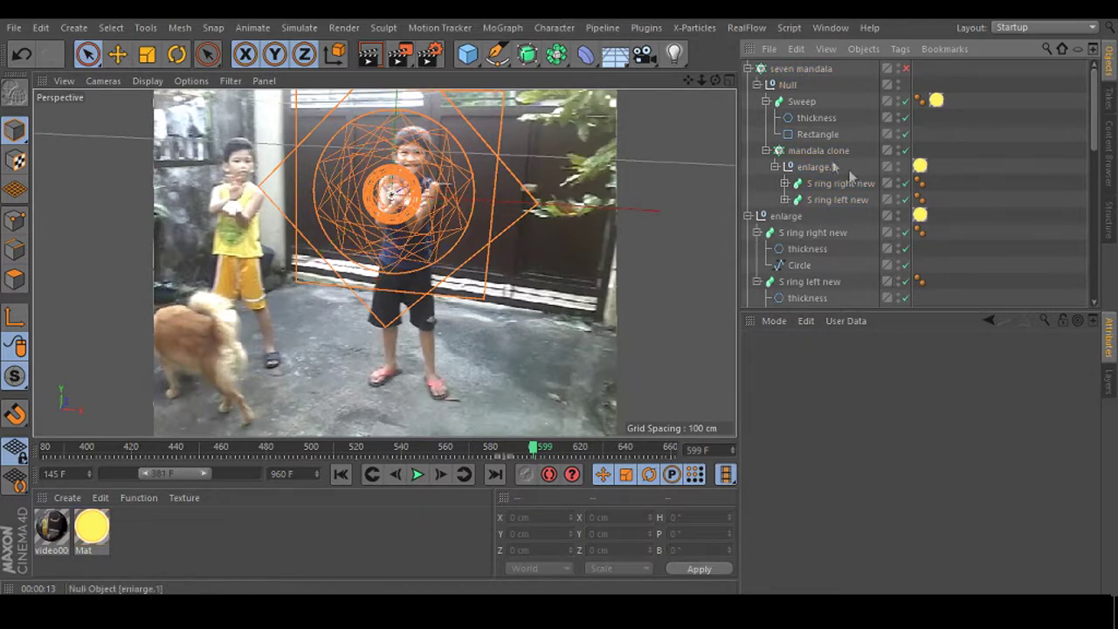
Return enlarge.1 under the Null above Sweep and place the Sweep square inside mandala clone.
click(821, 186)
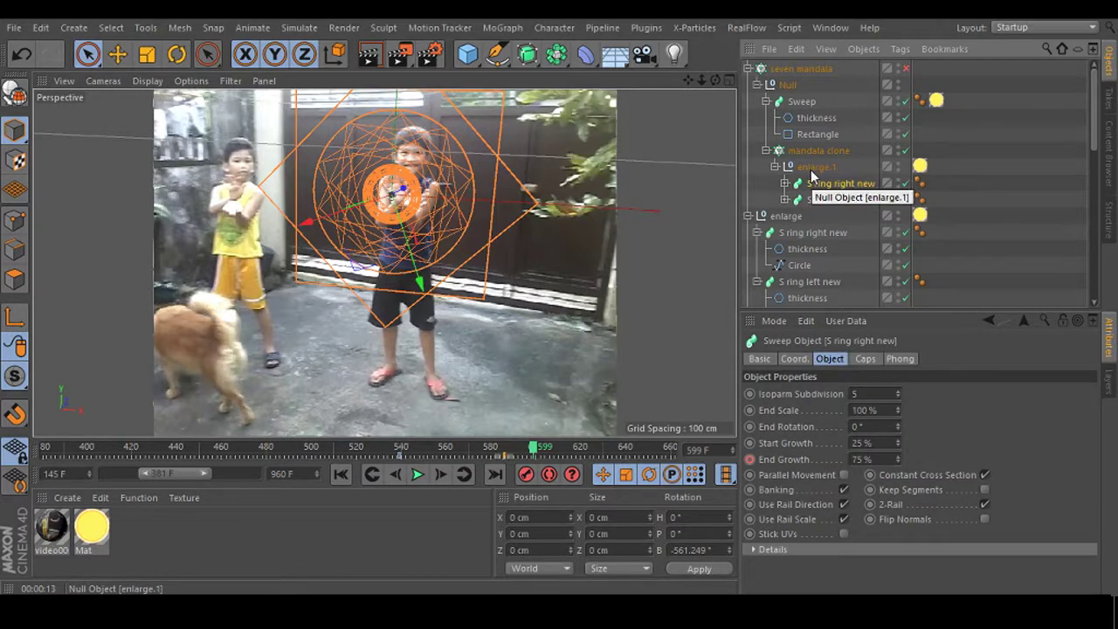
click(813, 167)
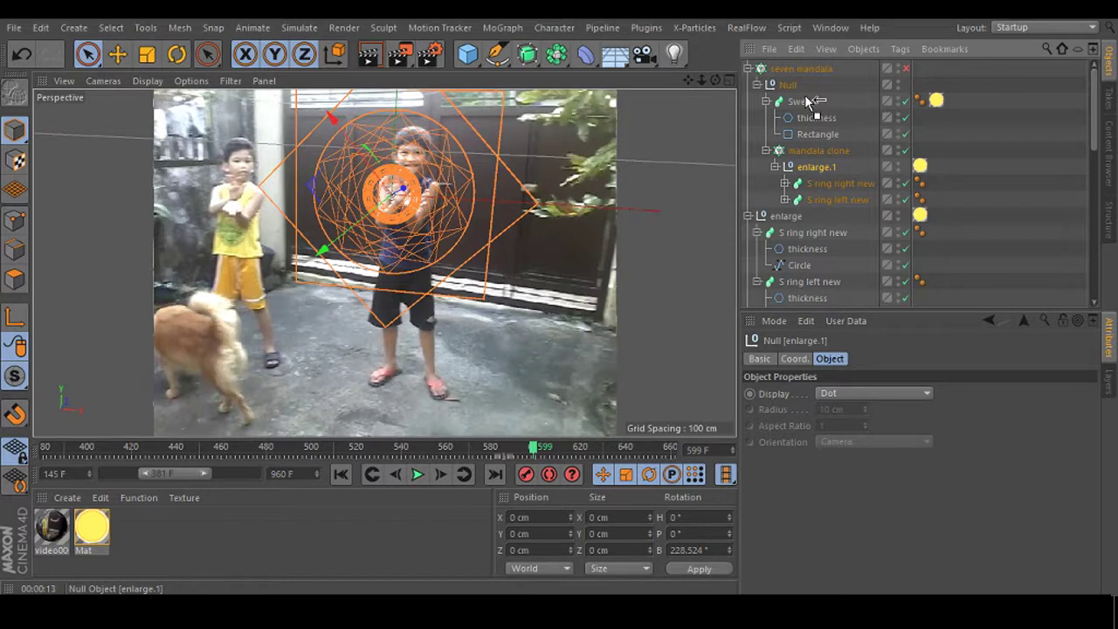
drag(810, 101, 810, 102)
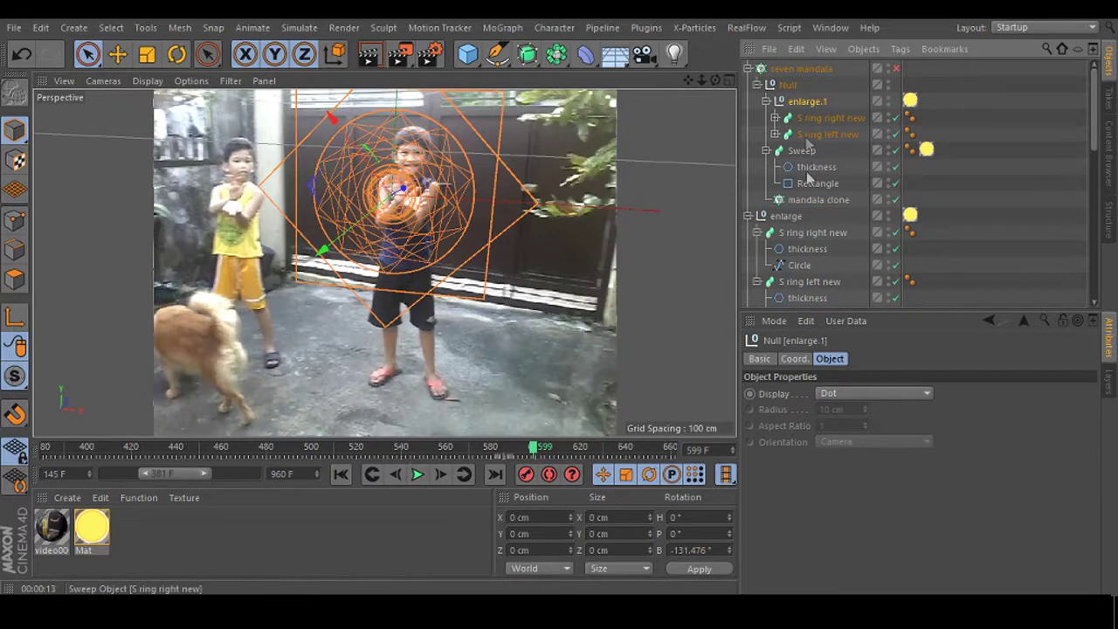
drag(807, 150, 815, 201)
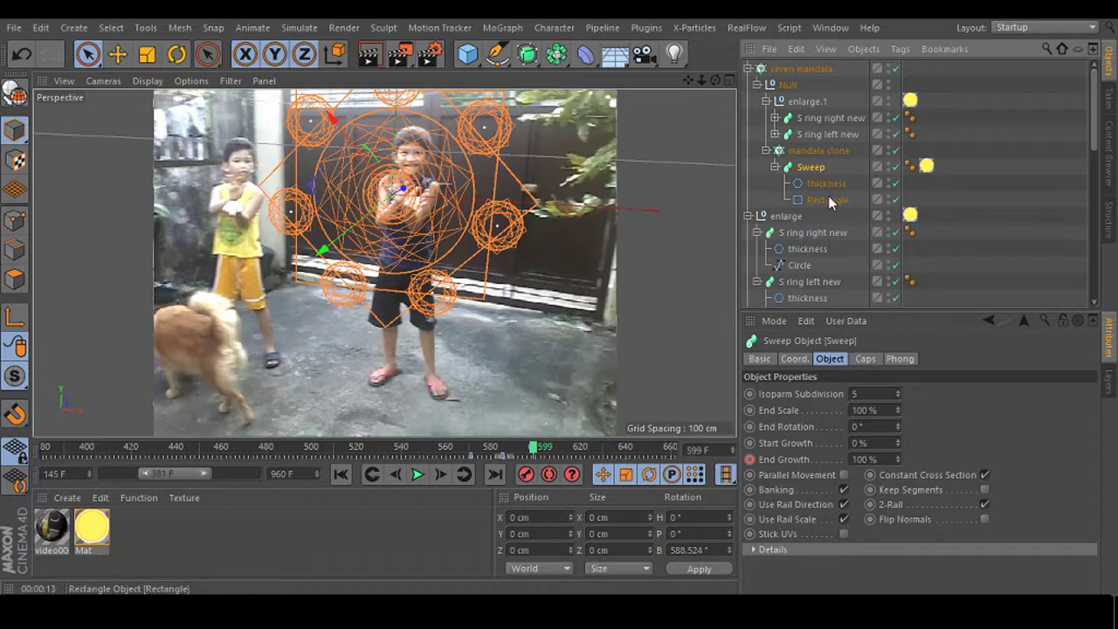
Nudge the Rectangle spline slightly to the right.
click(828, 199)
key(t)
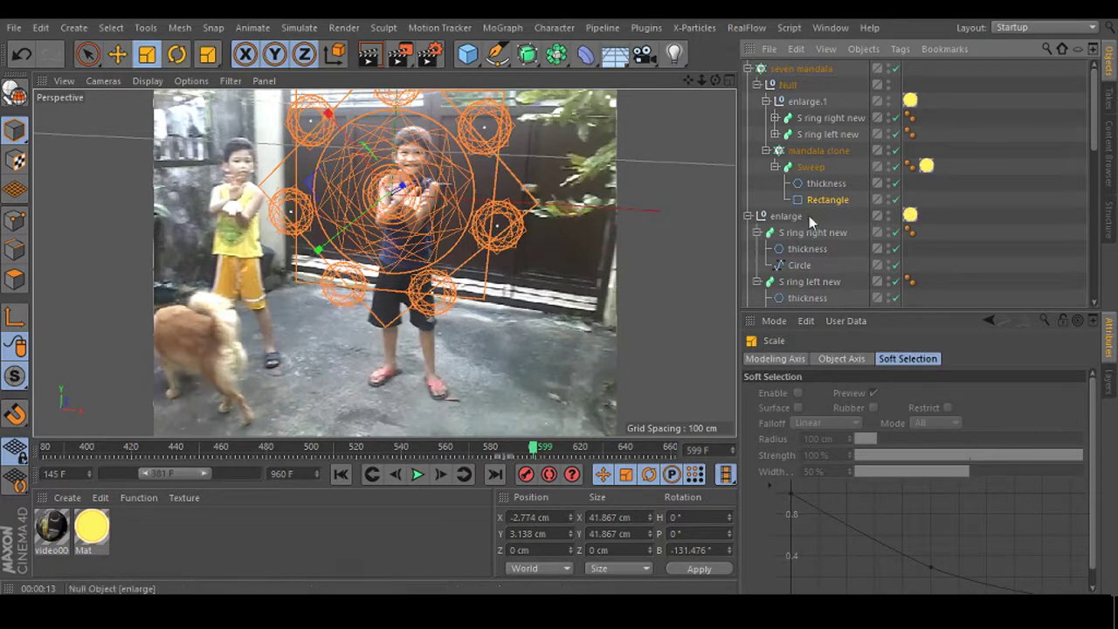
key(e)
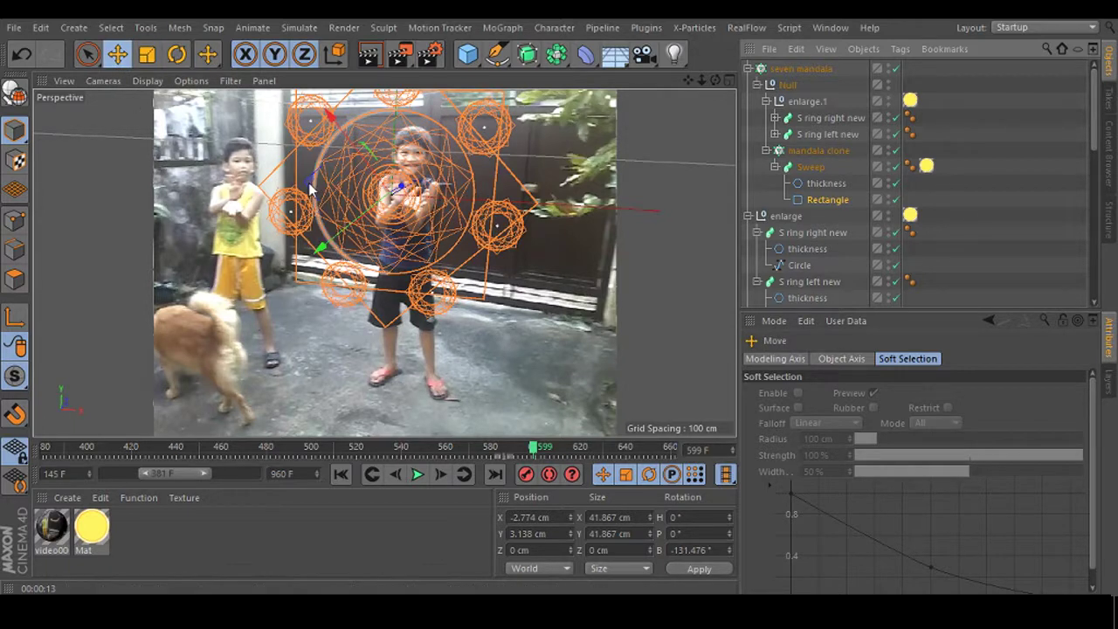
drag(315, 194, 320, 190)
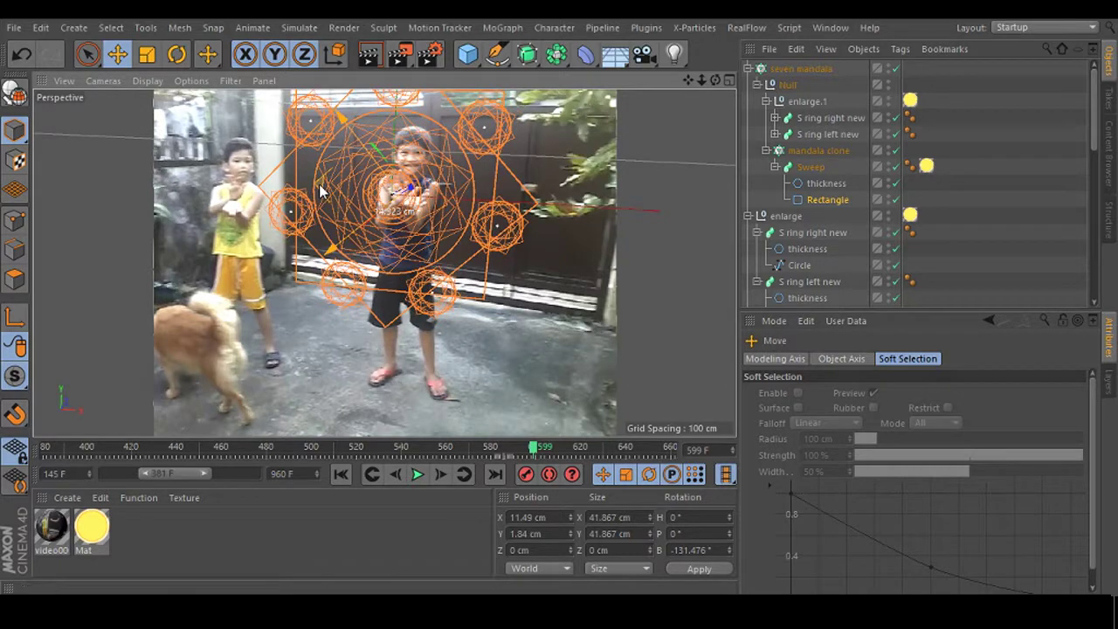
Try out different clone counts on the mandala clone cloner.
click(819, 151)
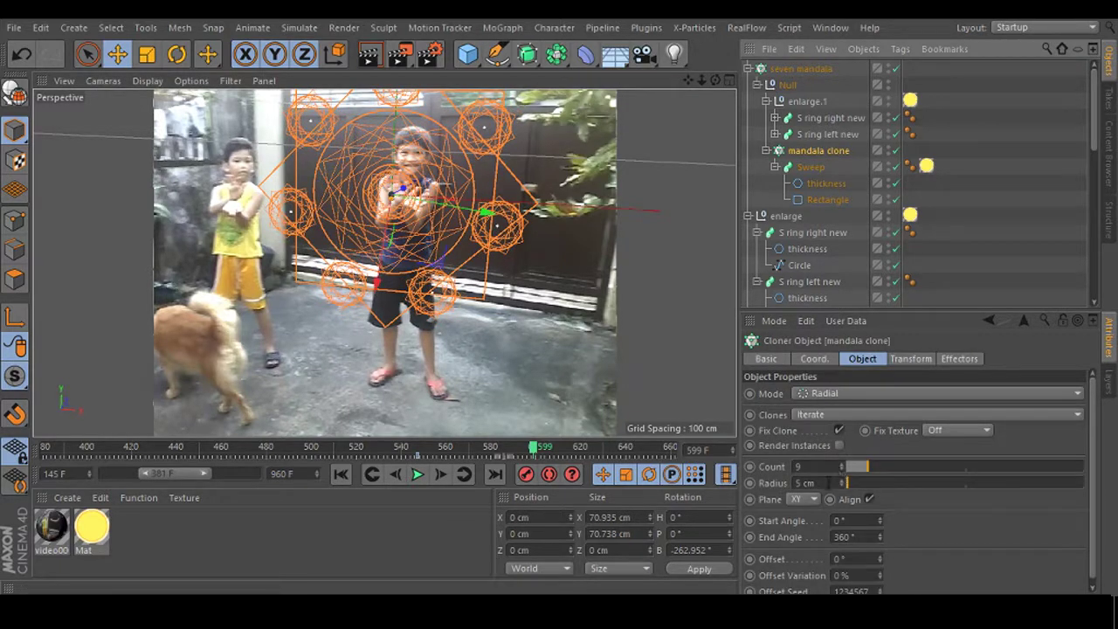
click(825, 473)
scroll(825, 473, up, 1)
scroll(825, 472, up, 1)
scroll(826, 473, up, 1)
scroll(825, 473, up, 1)
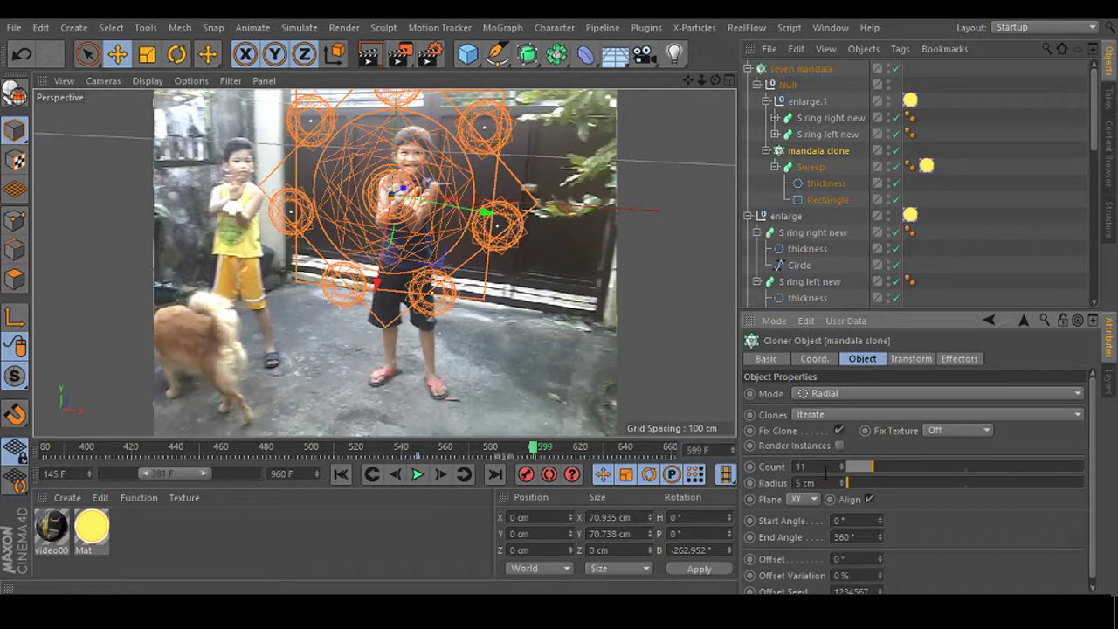
scroll(825, 472, down, 1)
scroll(825, 473, down, 1)
scroll(825, 472, down, 1)
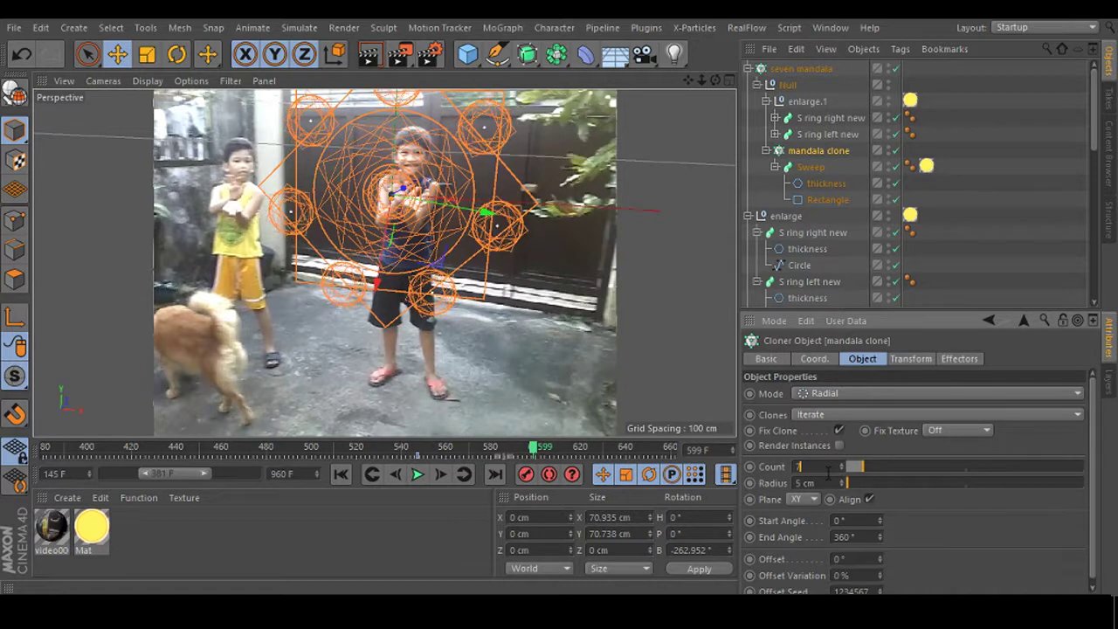
scroll(828, 483, down, 1)
scroll(828, 483, down, 1)
scroll(828, 483, down, 1)
scroll(828, 483, down, 2)
scroll(828, 483, up, 2)
scroll(828, 483, up, 1)
scroll(828, 483, up, 1)
scroll(828, 483, up, 1)
scroll(828, 483, up, 1)
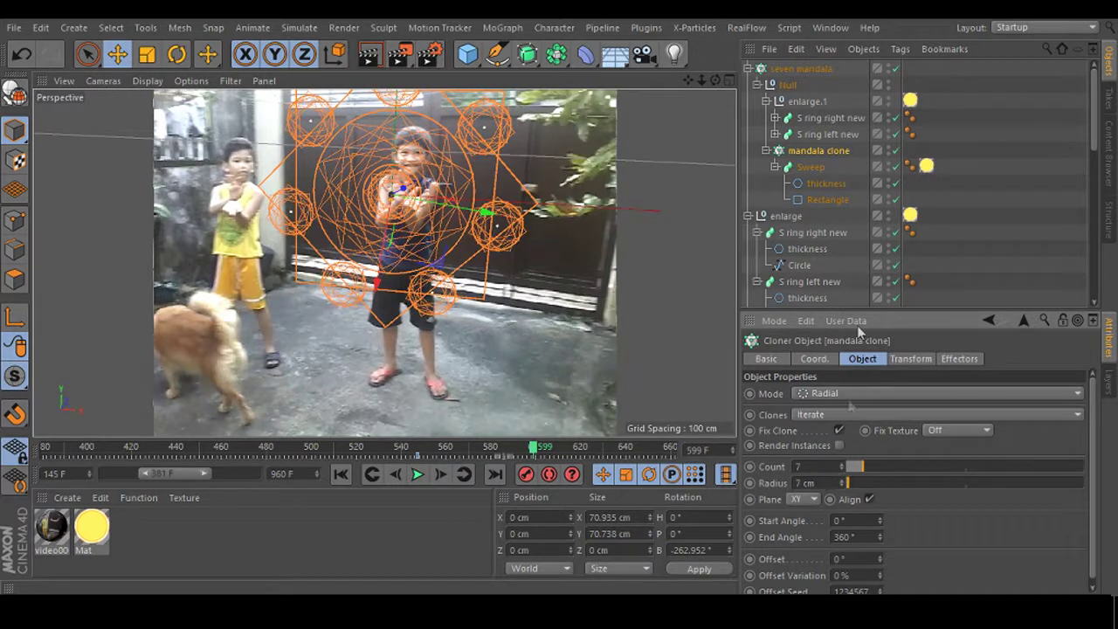
Scale the Rectangle down to about 34.6 cm.
click(821, 200)
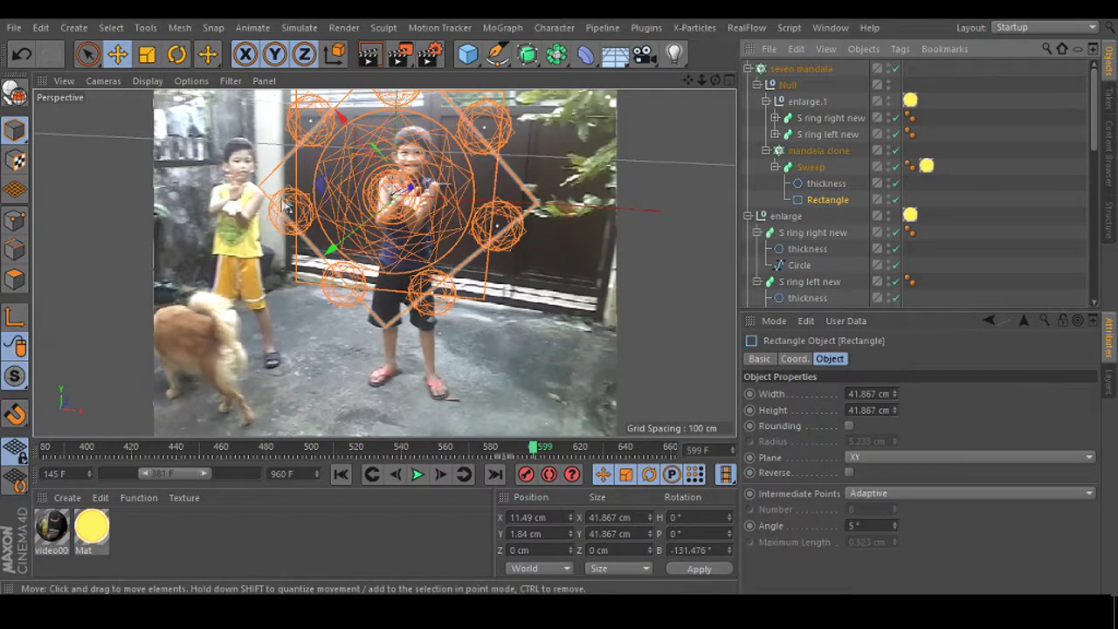
key(t)
drag(573, 299, 425, 296)
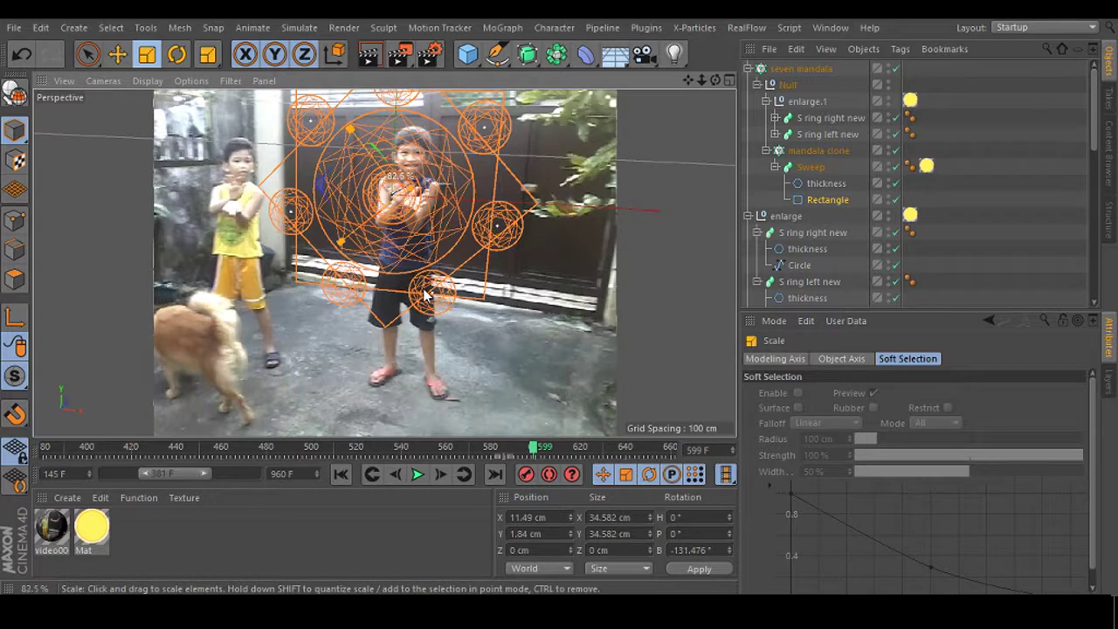
Set the mandala clone cloner's count to 6.
click(818, 151)
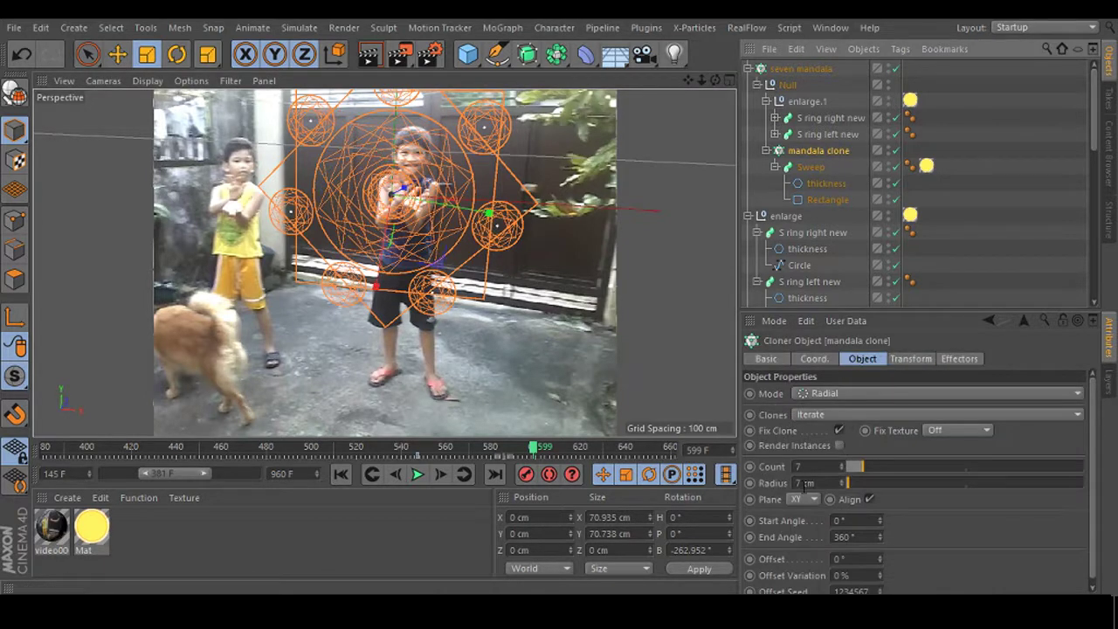
click(817, 483)
text(6)
key(Return)
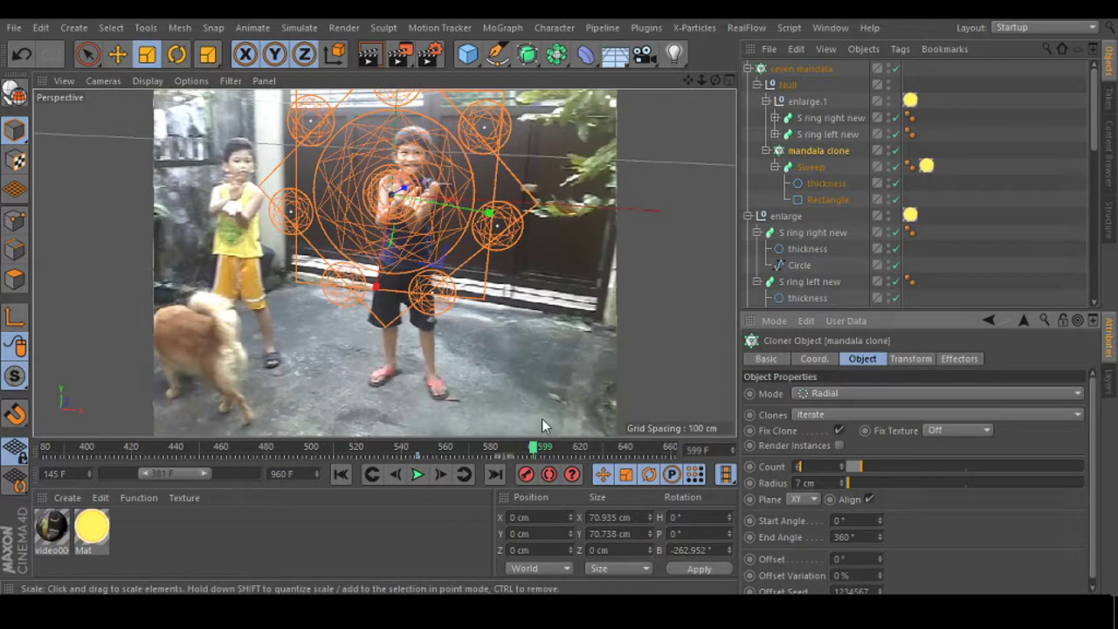
Collapse the Object Manager hierarchies and select the seven mandala cloner.
click(87, 54)
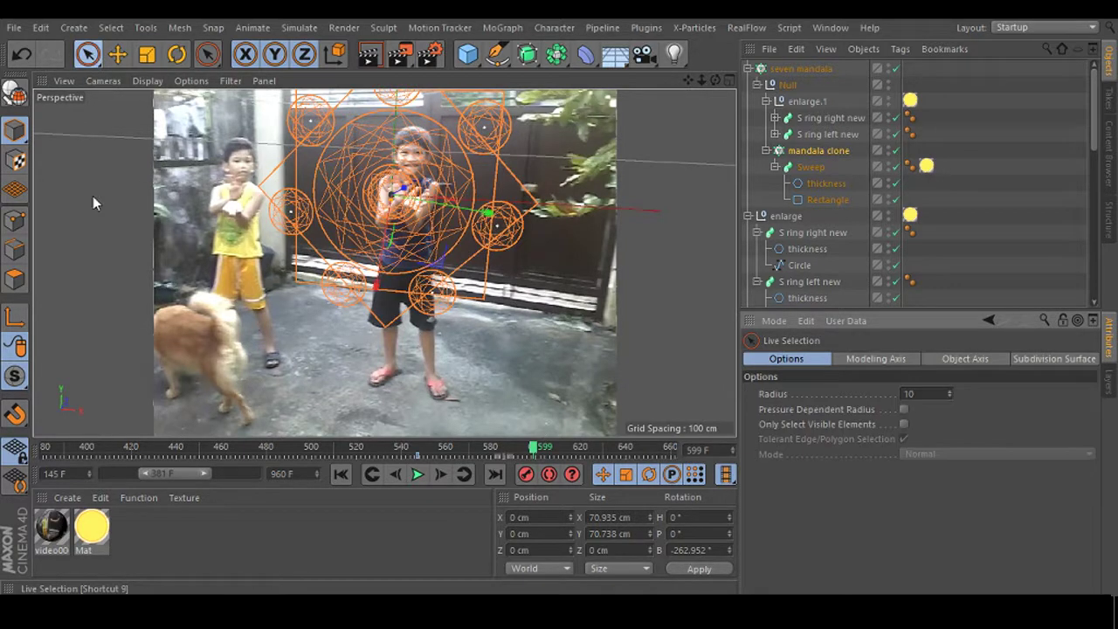
click(483, 177)
click(799, 69)
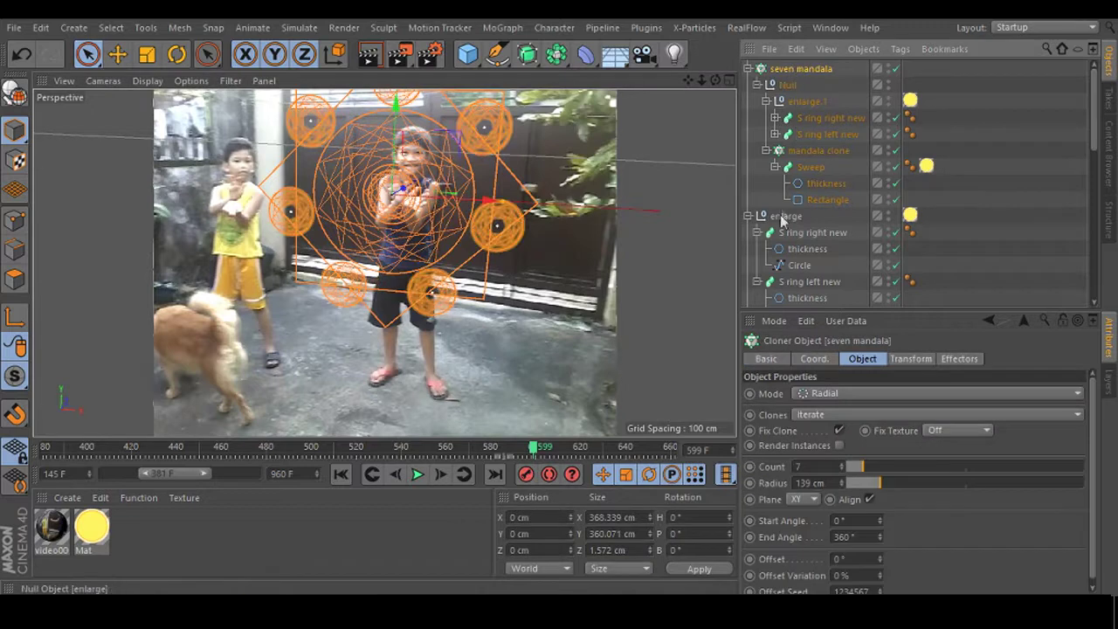
click(747, 216)
click(748, 68)
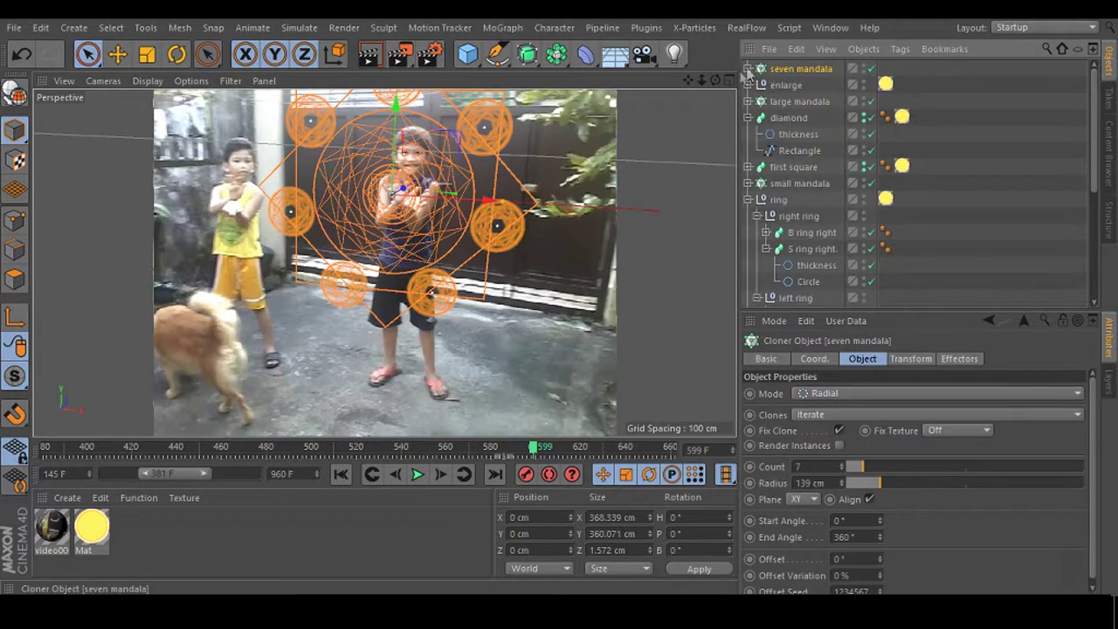
click(666, 163)
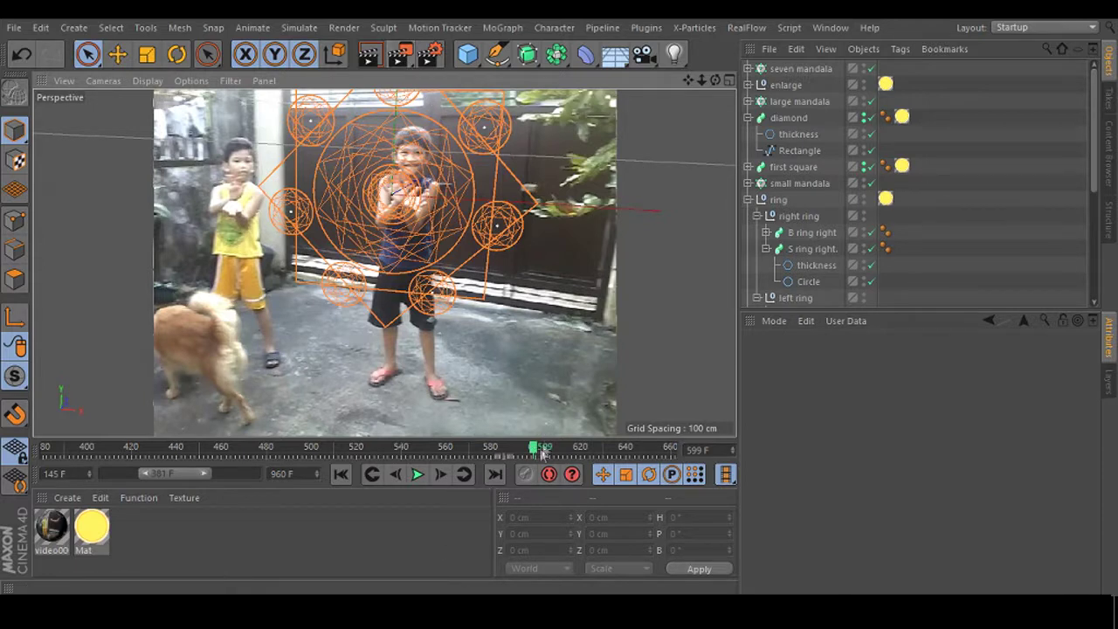
click(793, 69)
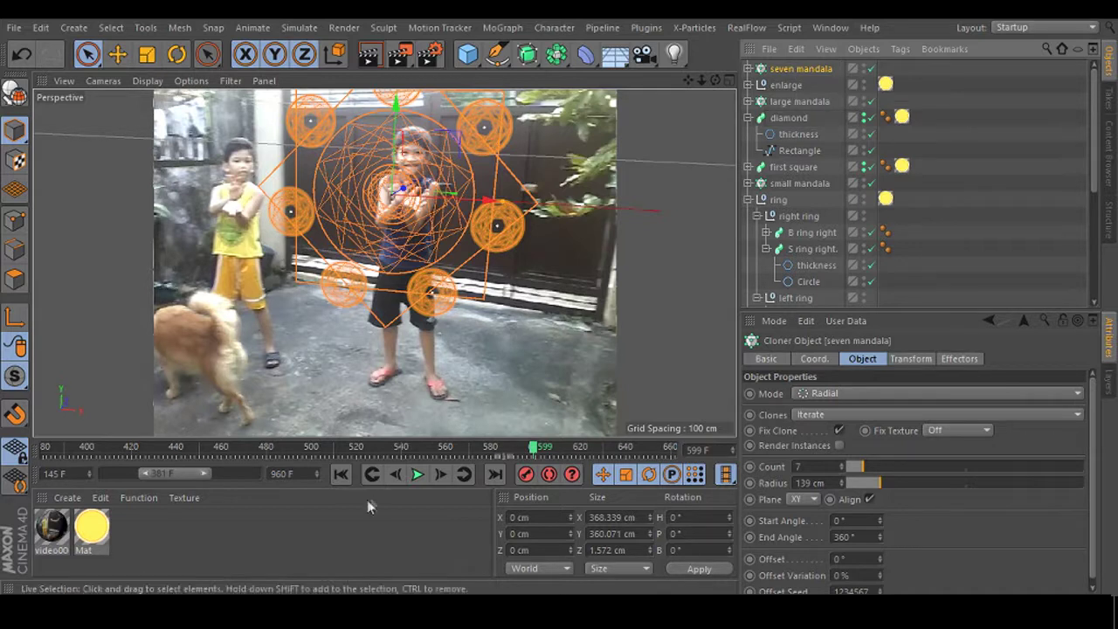
Go to frame 539 and select the S ring right new sweep inside enlarge.1.
click(359, 450)
drag(389, 449, 463, 448)
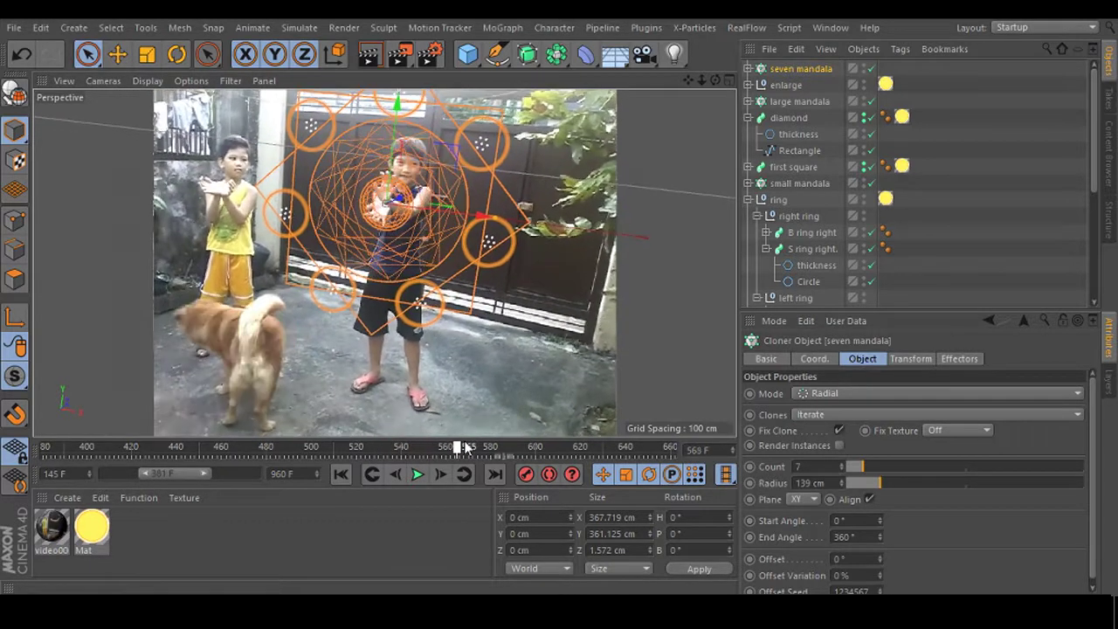
click(745, 200)
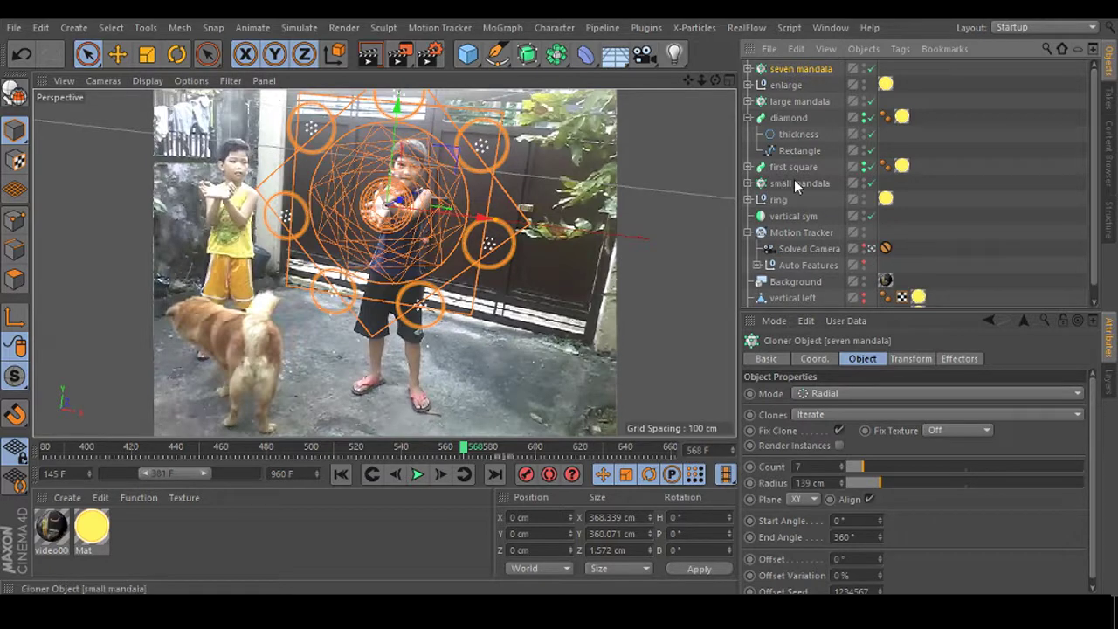
click(785, 85)
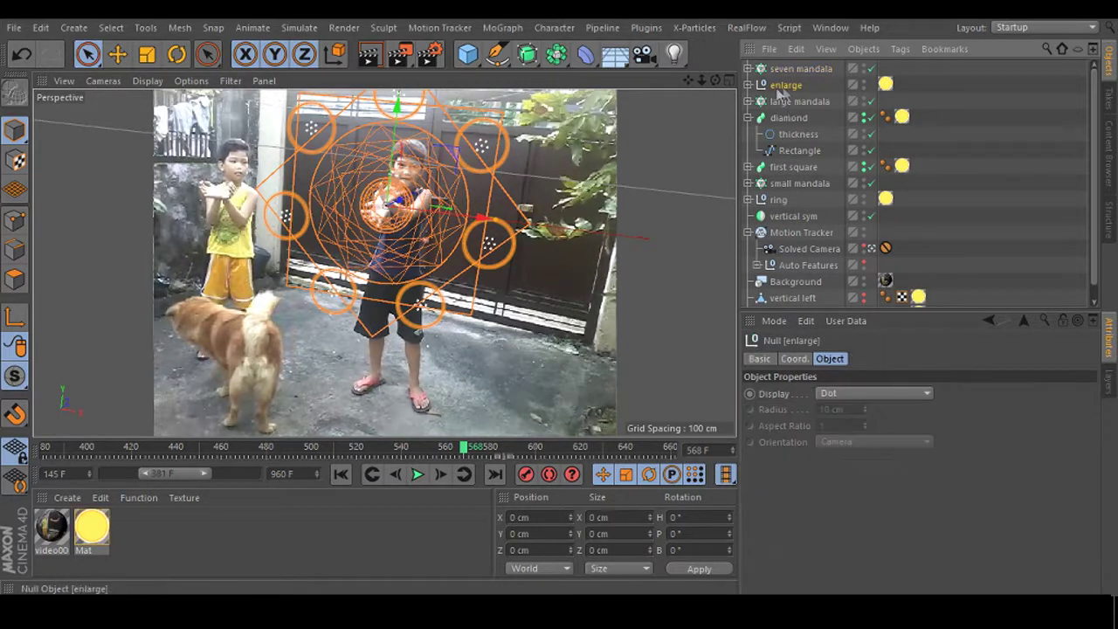
click(747, 85)
click(793, 103)
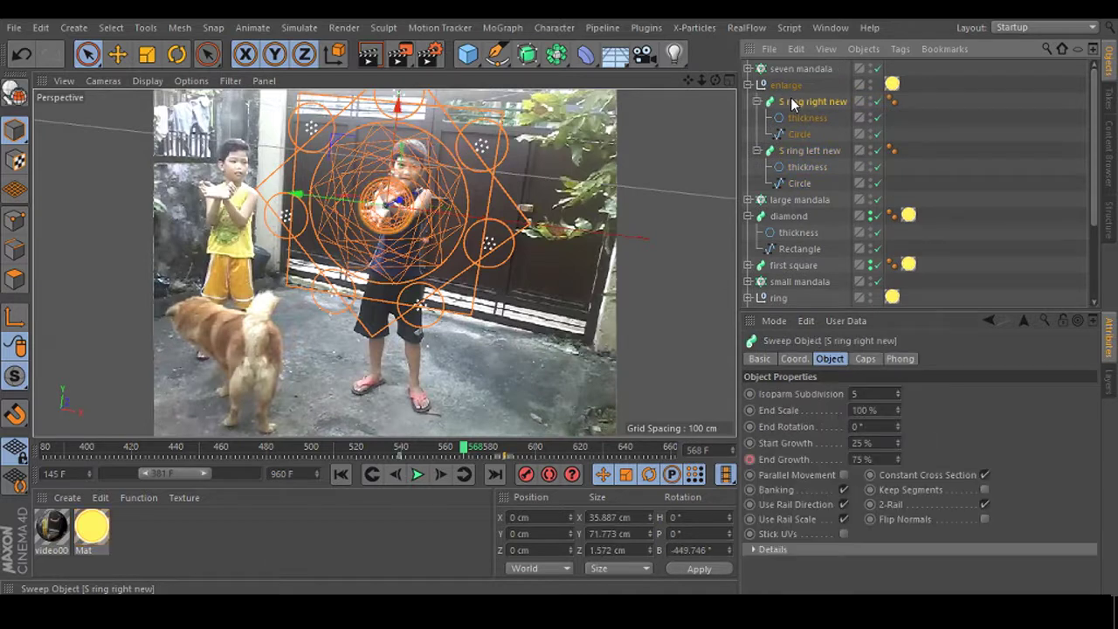
click(398, 449)
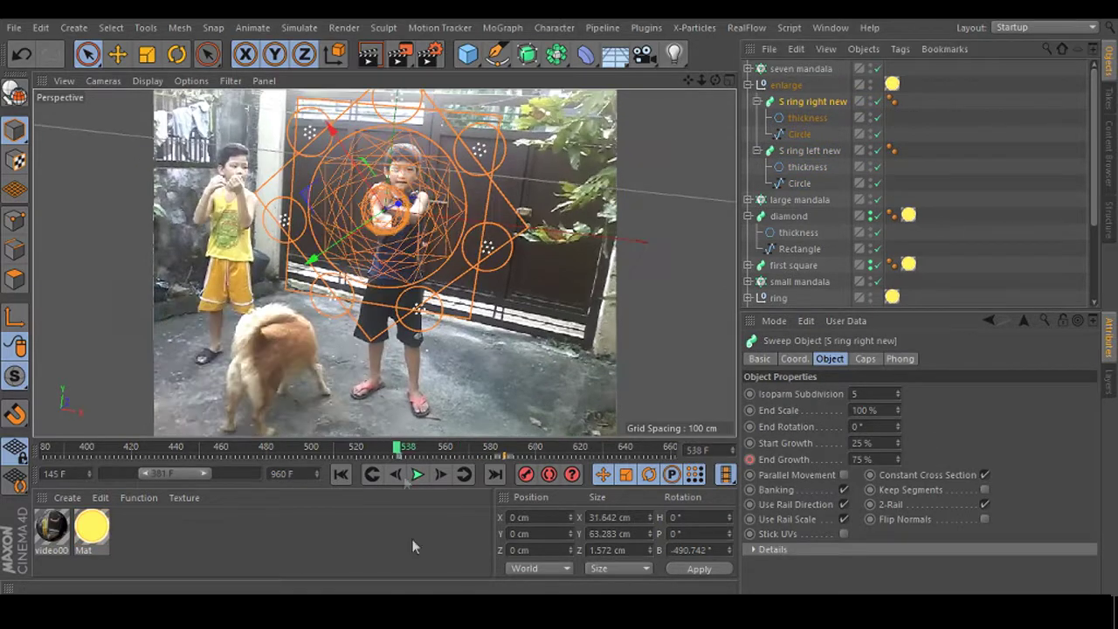
key(g)
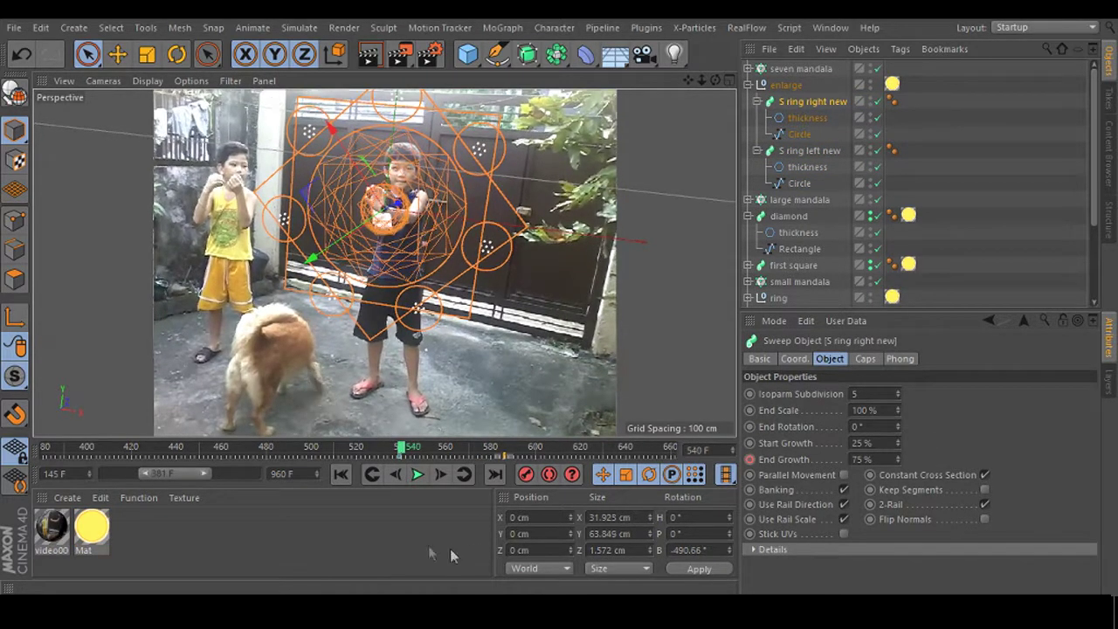
click(768, 70)
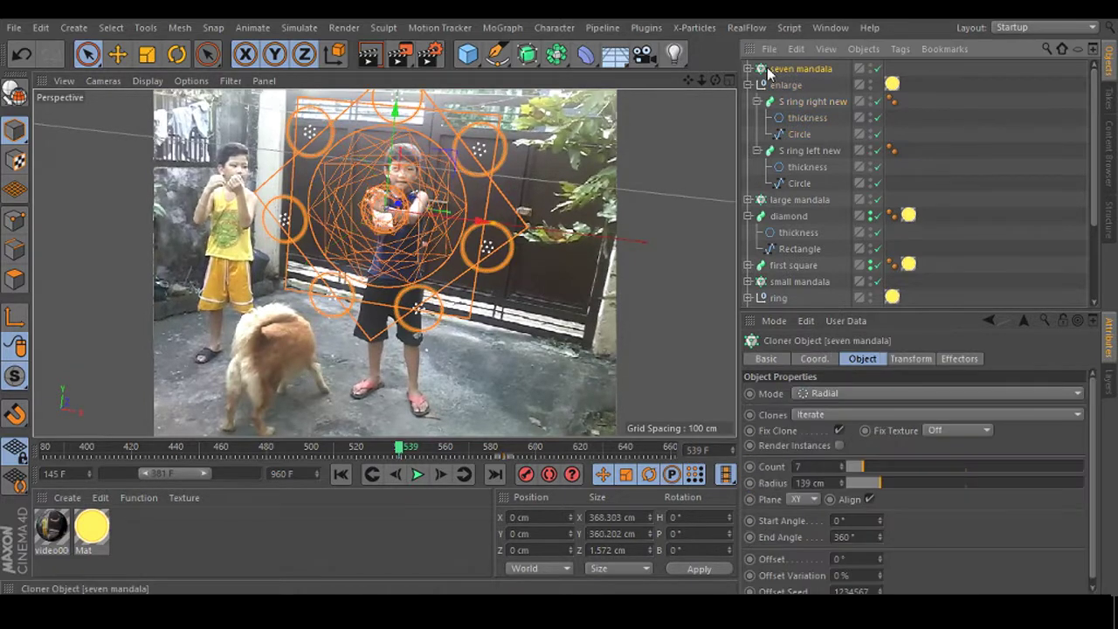
click(749, 69)
click(809, 116)
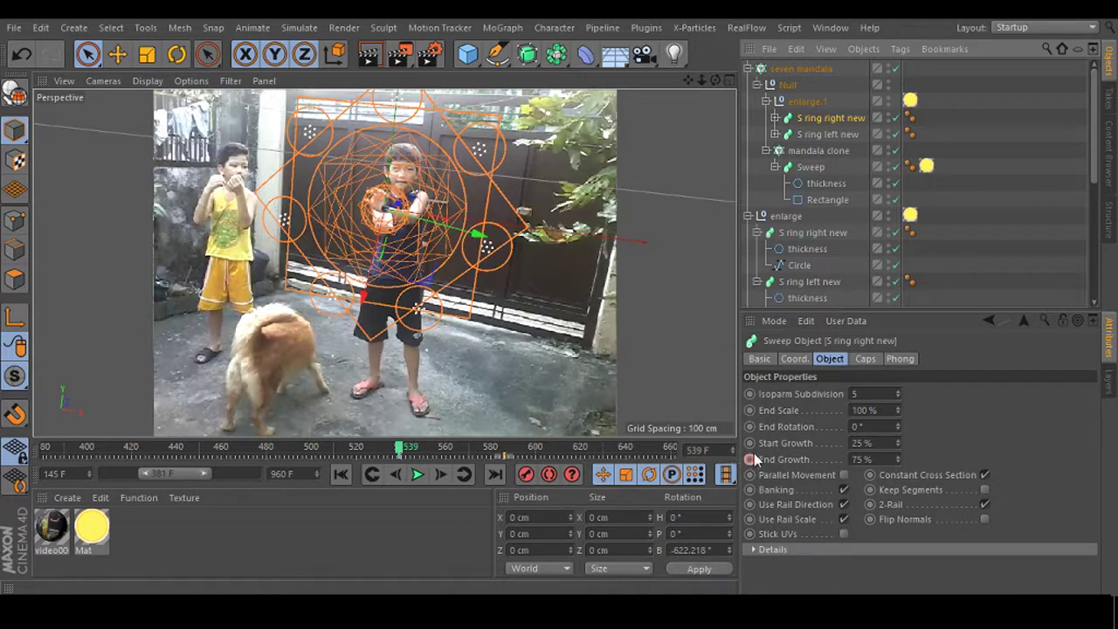
Set End Growth to 0% and keyframe it at frame 539.
double_click(861, 459)
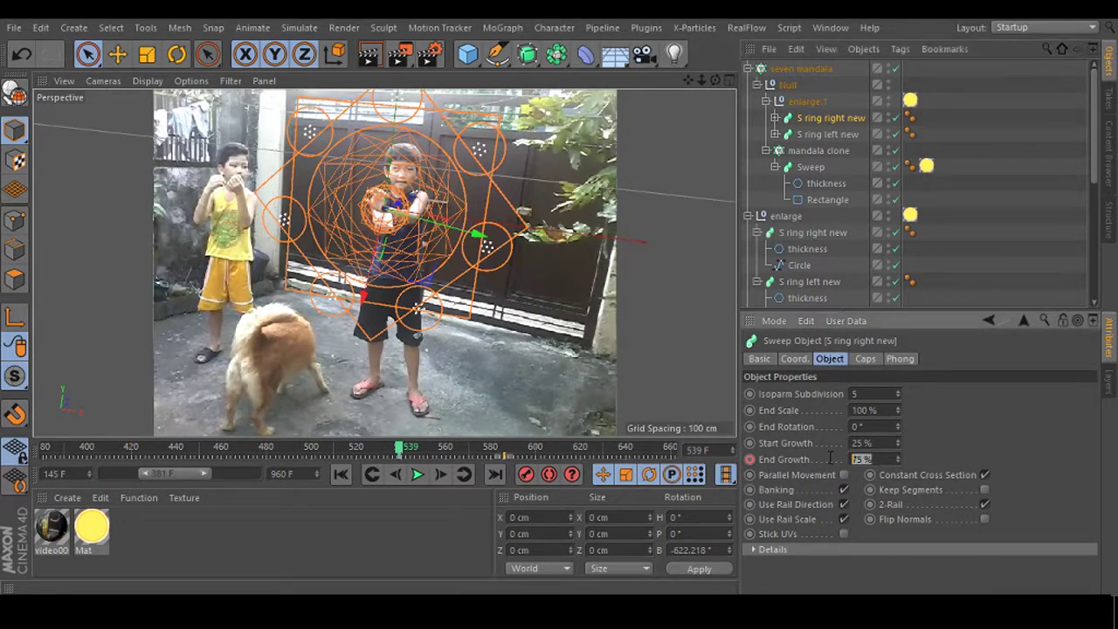
text(0)
click(749, 460)
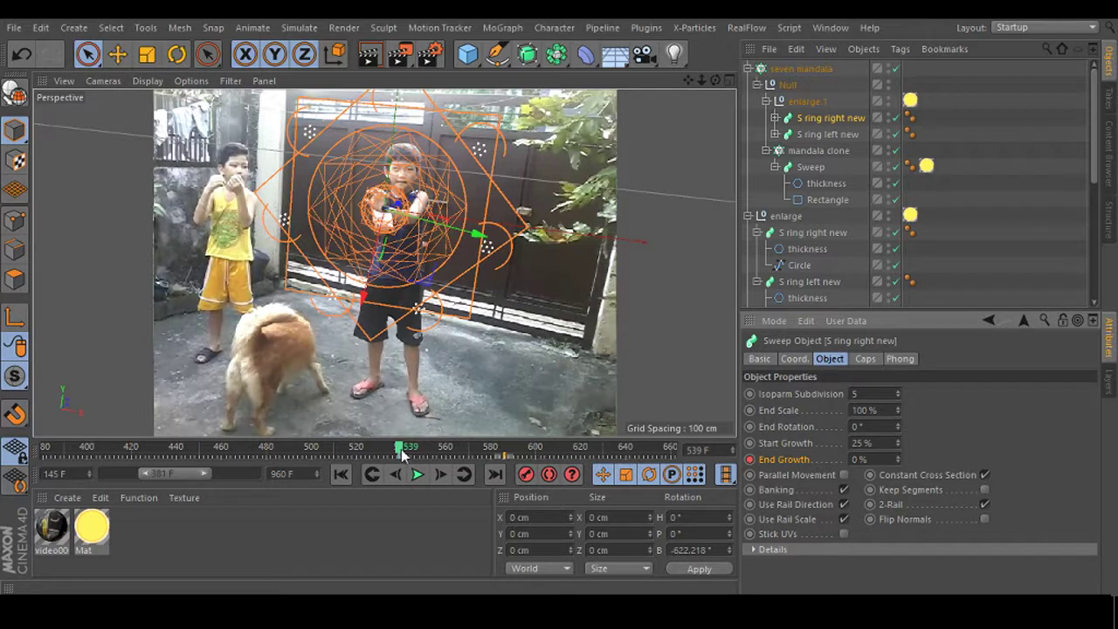
Keyframe End Growth at 100% at frame 585 and preview the ring growing.
drag(402, 451, 506, 458)
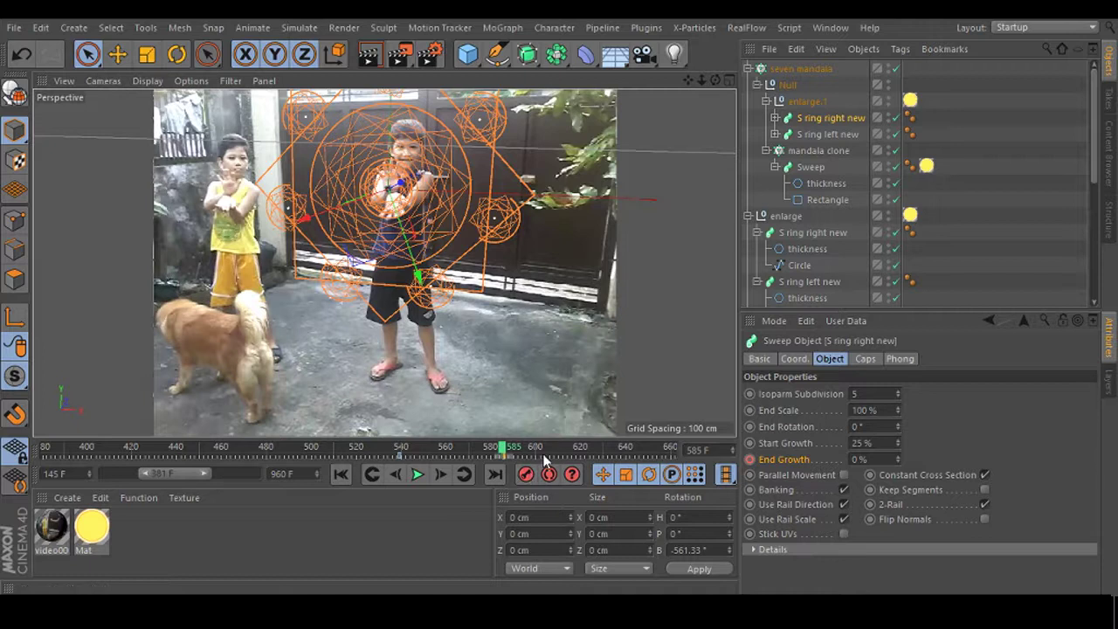
click(494, 451)
key(Delete)
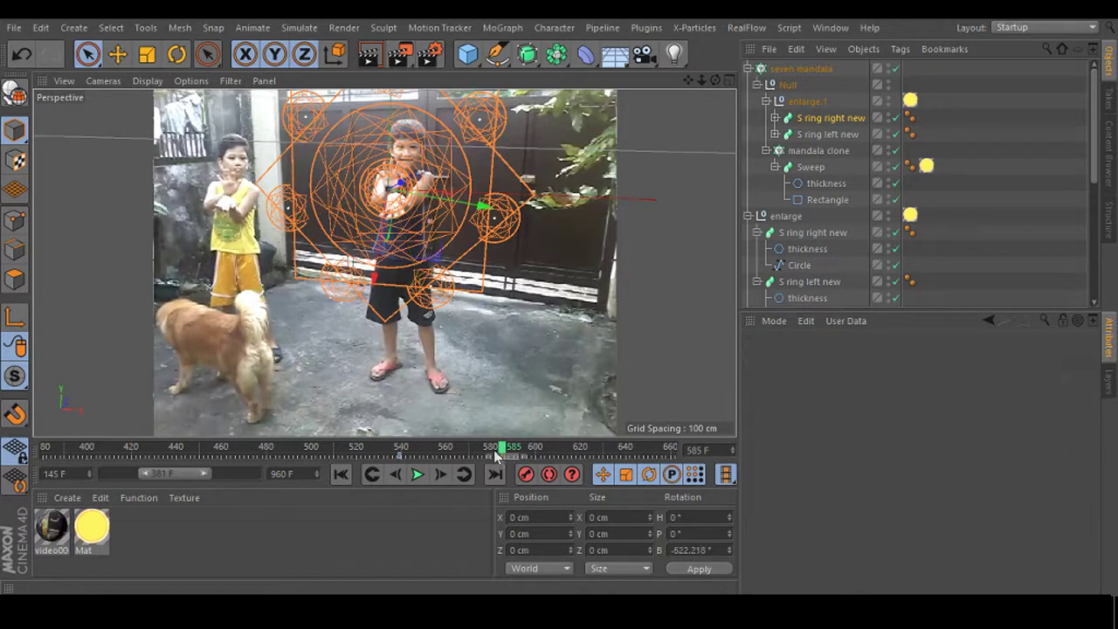
click(828, 118)
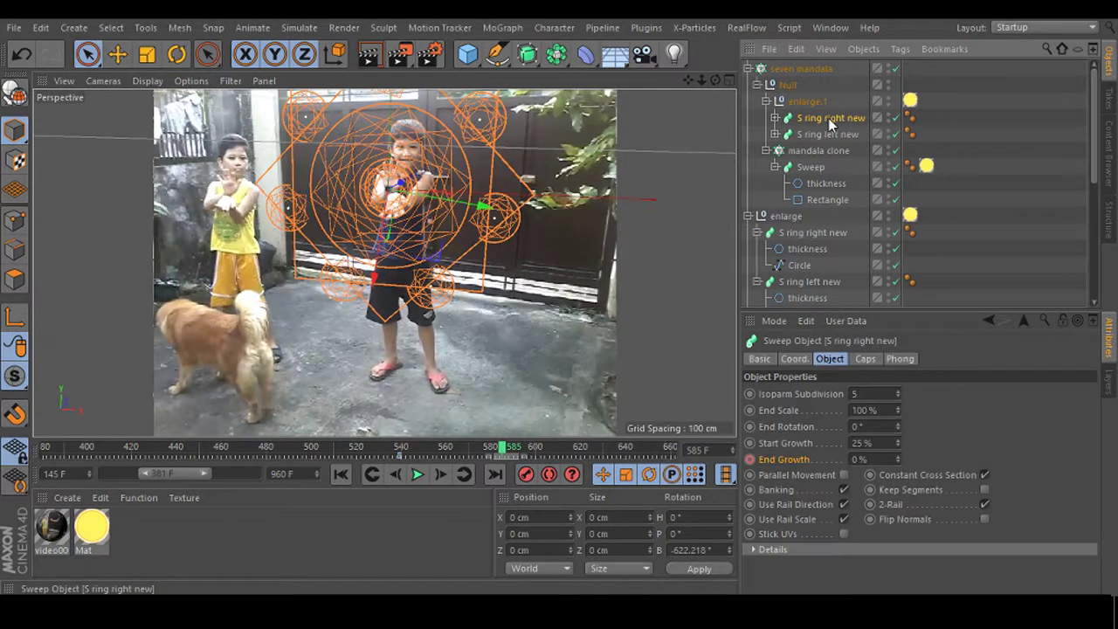
click(750, 460)
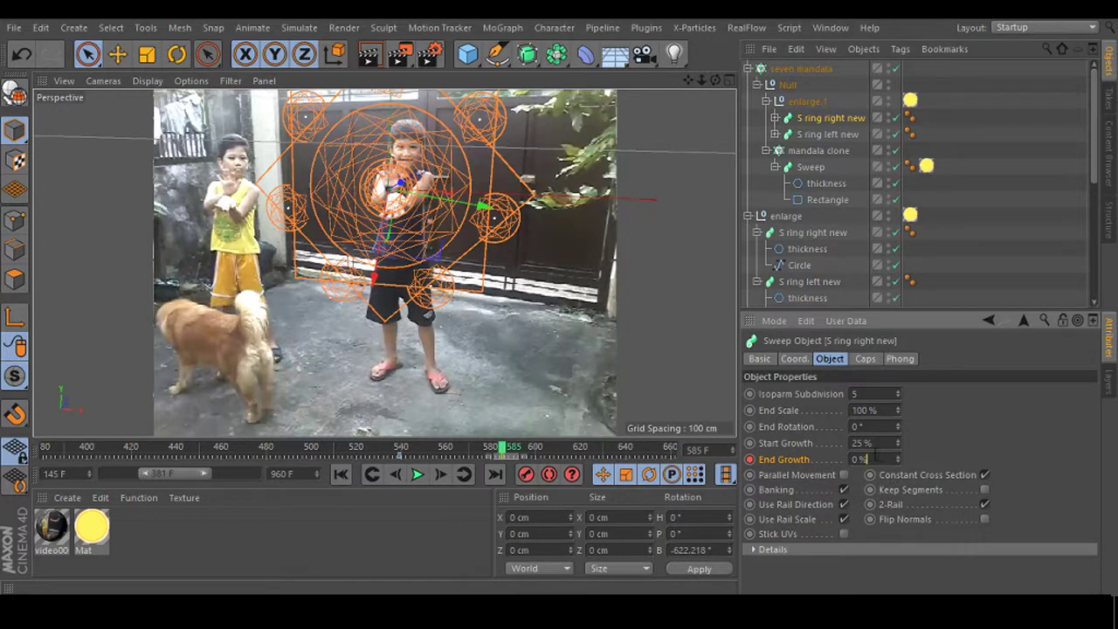
text(100)
key(shift+Tab)
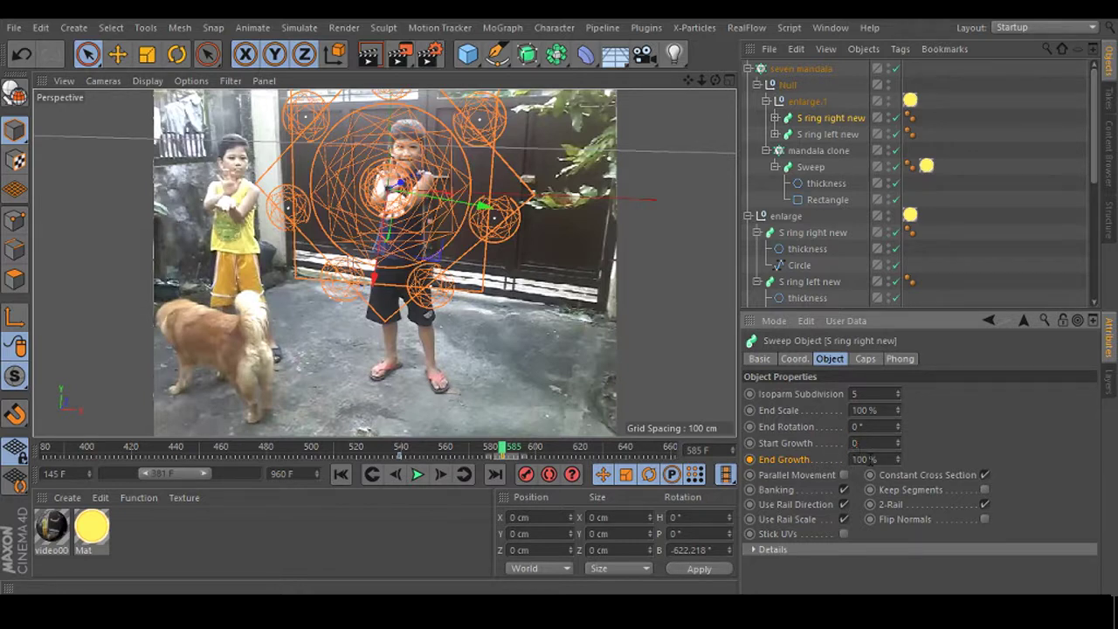
drag(502, 448, 396, 447)
drag(133, 471, 99, 459)
Delete the stray timeline keys, undo the accidental ring deletion, and reselect the right ring.
key(Delete)
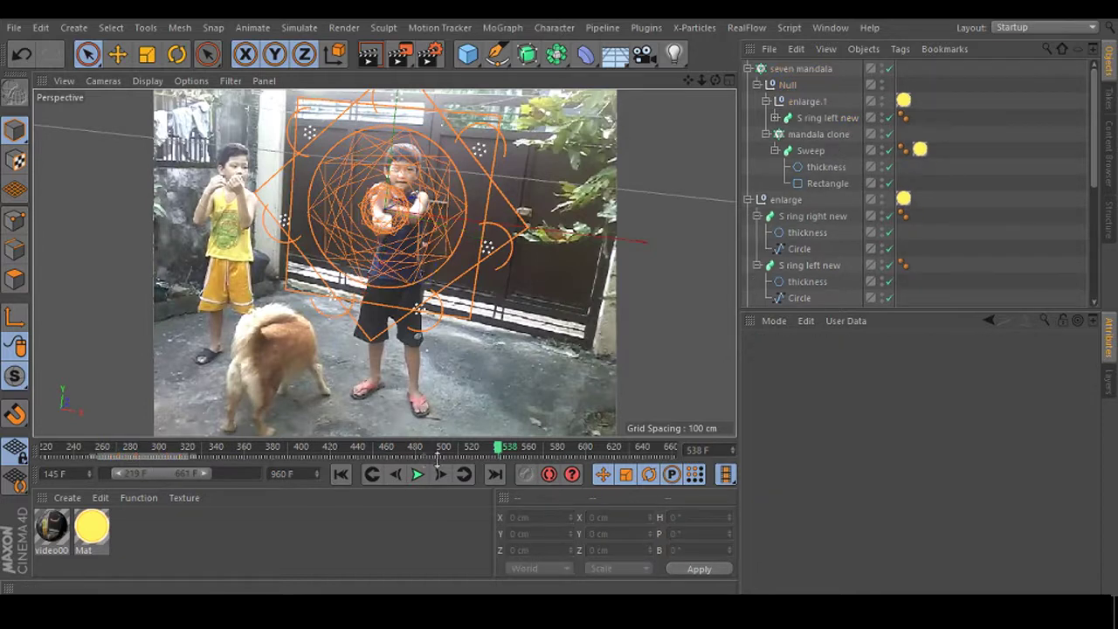
mouse_move(203, 474)
mouse_down()
mouse_move(286, 487)
mouse_move(267, 480)
mouse_up()
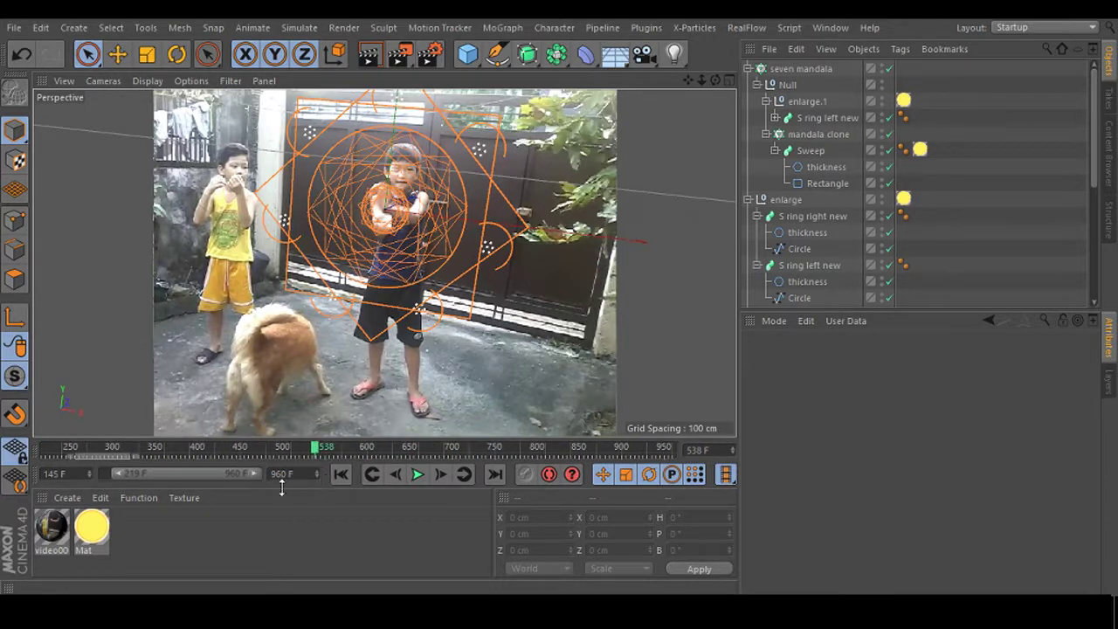
key(ctrl+z)
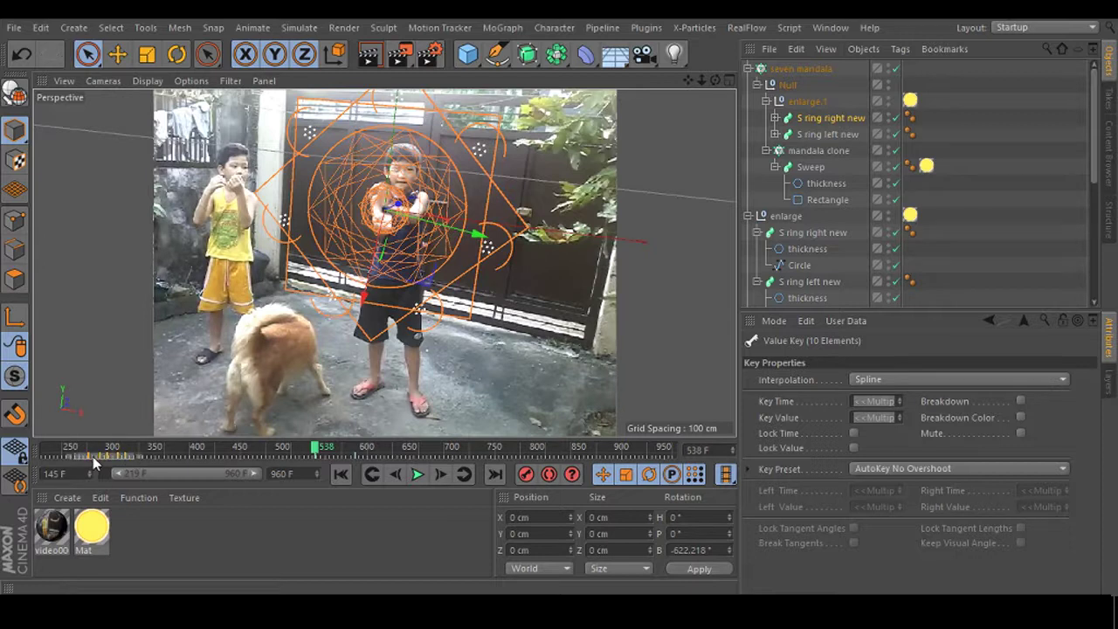
click(94, 463)
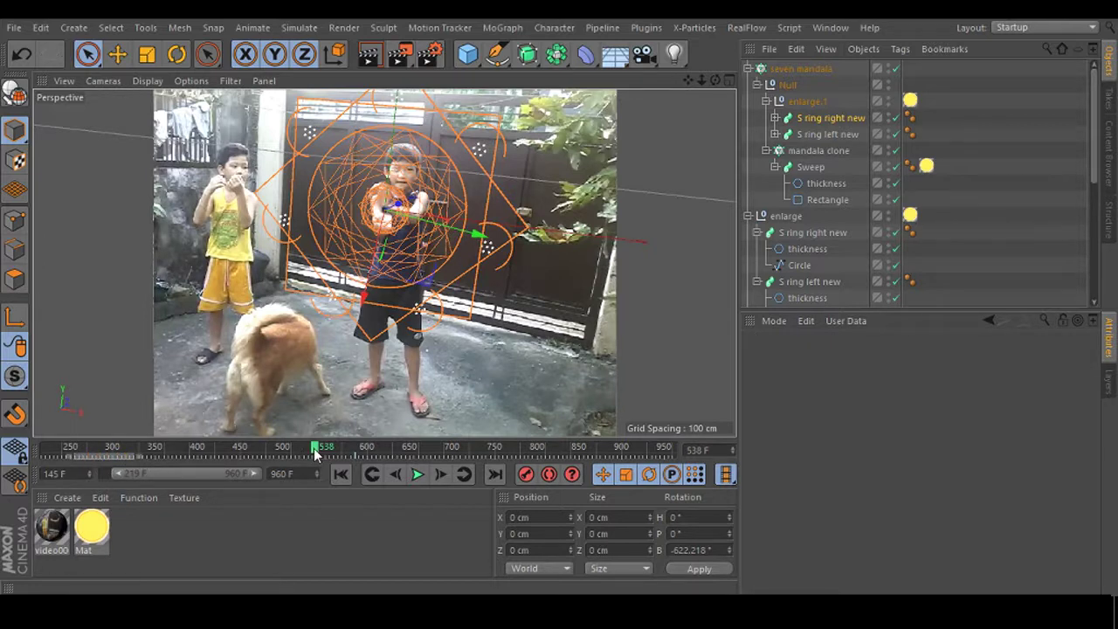
click(824, 119)
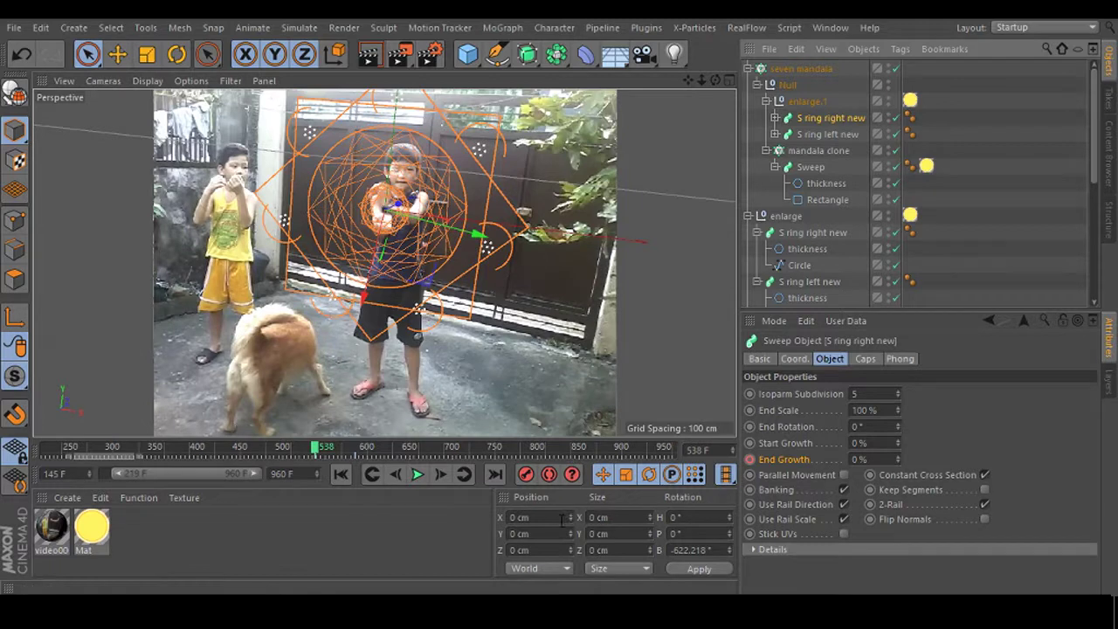
mouse_move(119, 472)
mouse_down()
mouse_move(155, 473)
mouse_move(104, 470)
mouse_move(137, 474)
mouse_move(128, 472)
mouse_up()
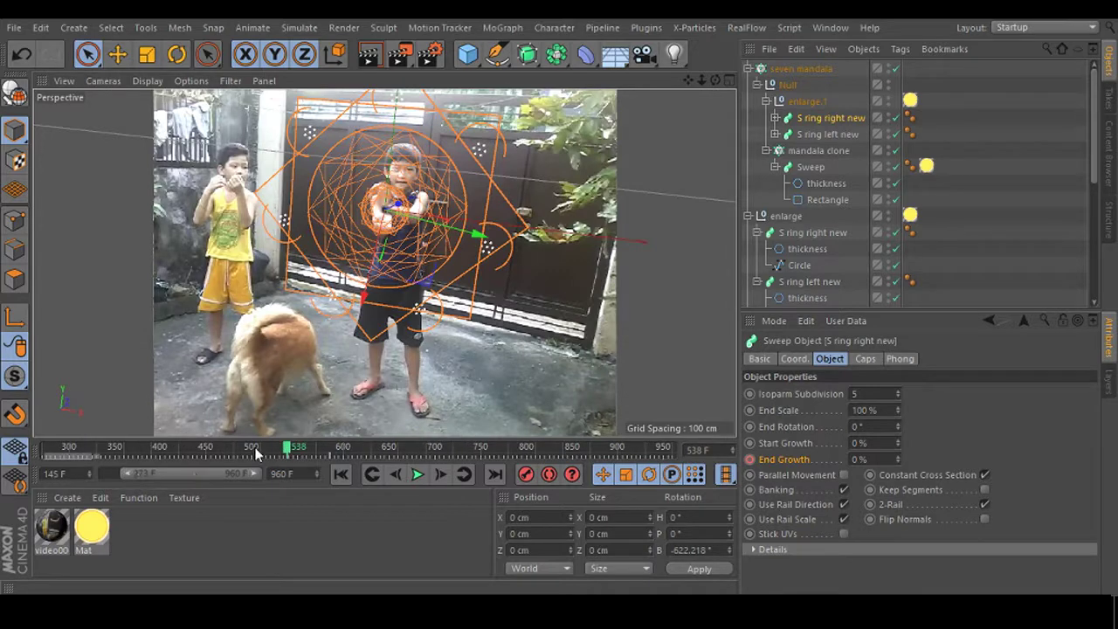
mouse_move(286, 451)
mouse_down()
mouse_move(248, 450)
mouse_move(353, 457)
mouse_move(330, 457)
mouse_up()
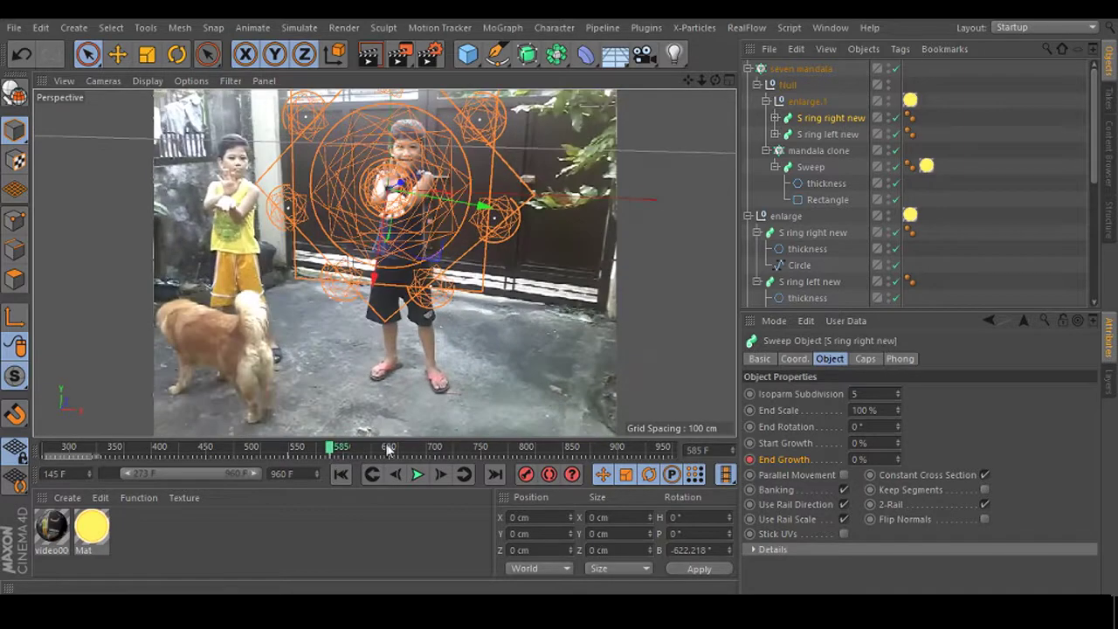
Remove the extra sweep ring so only S ring left new stays under enlarge.1.
click(834, 134)
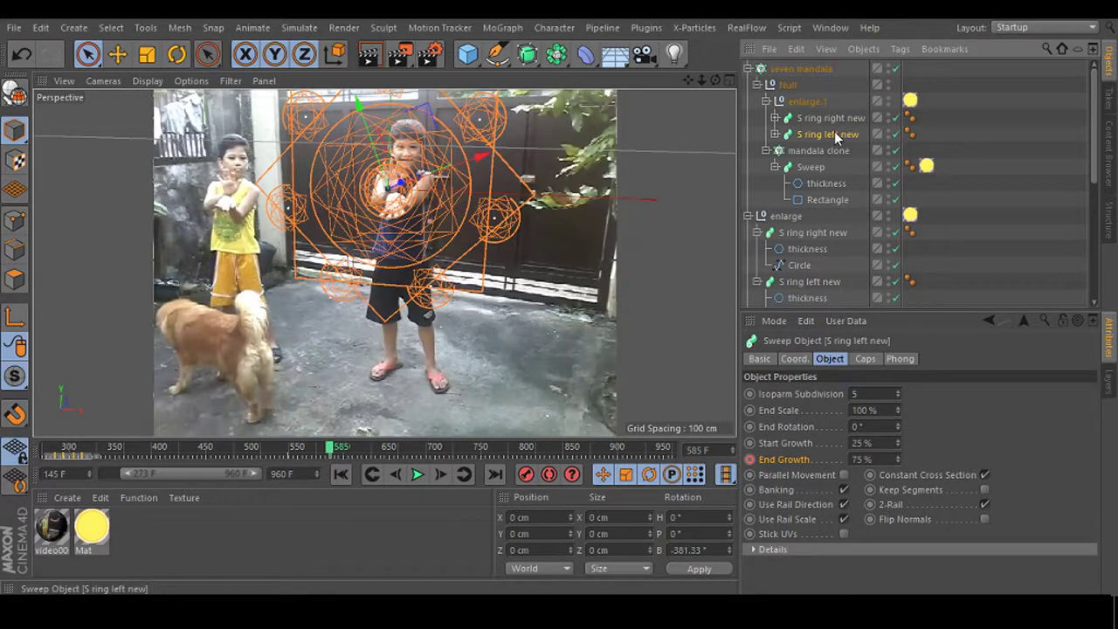
key(Delete)
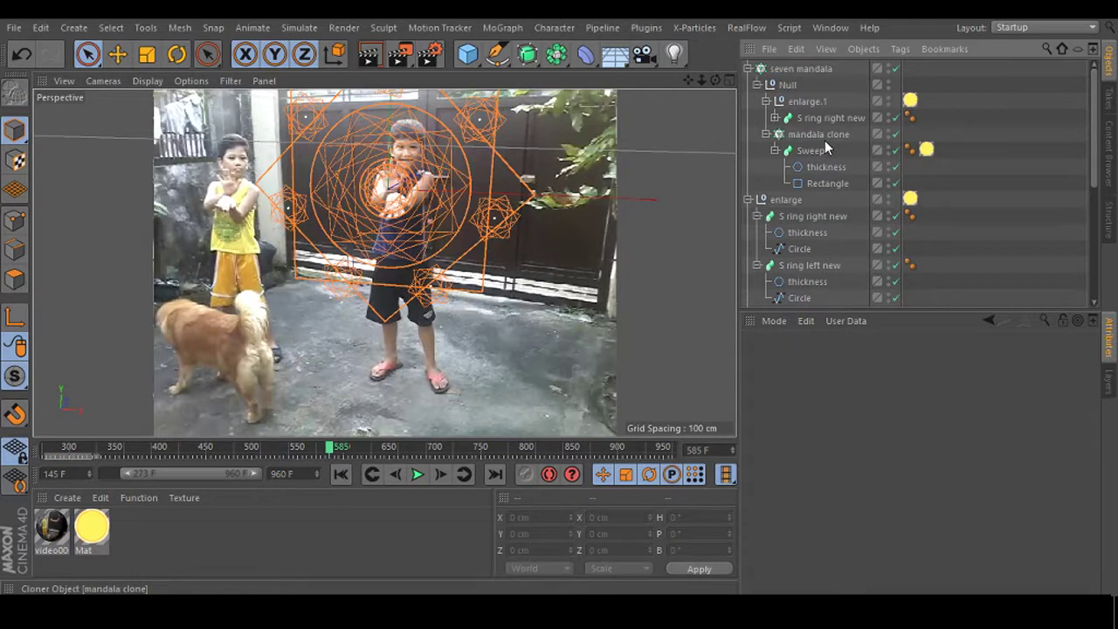
click(830, 117)
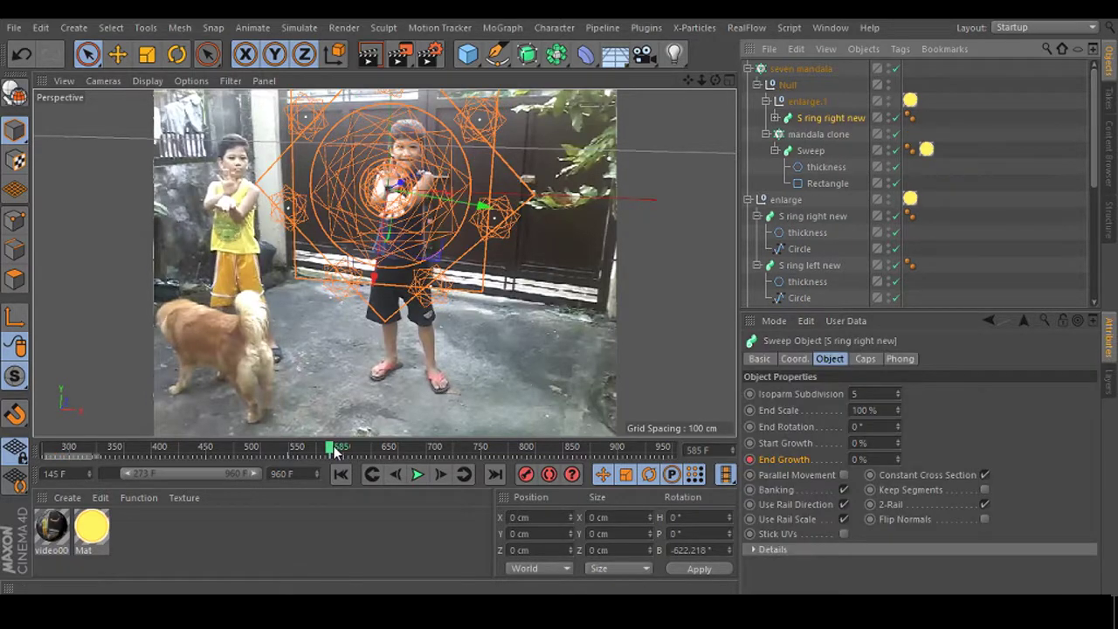
drag(335, 450, 346, 454)
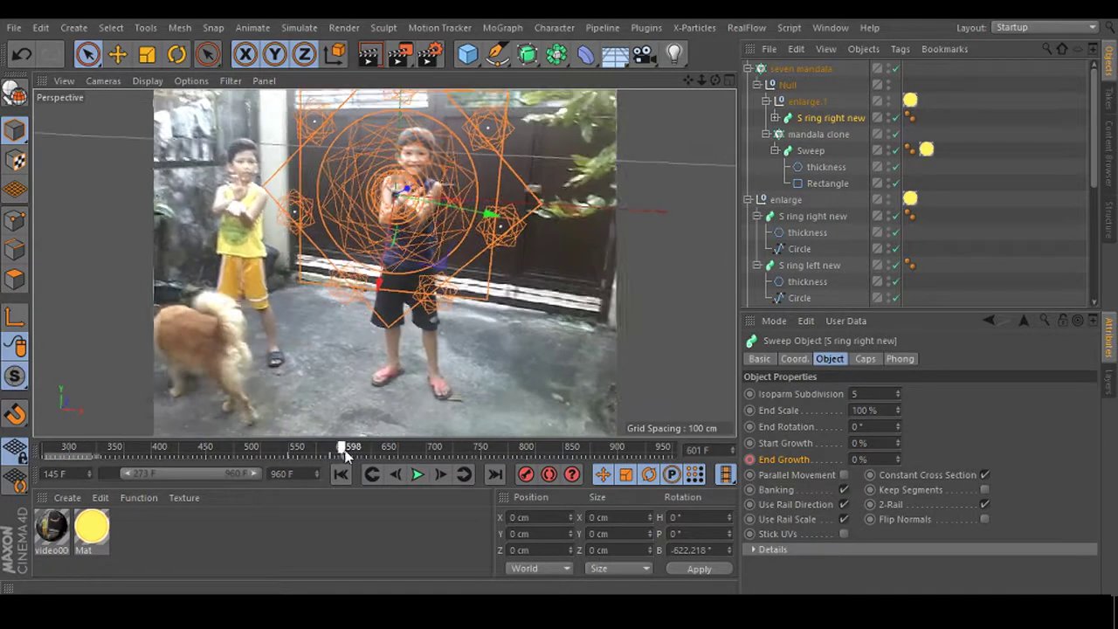
click(828, 148)
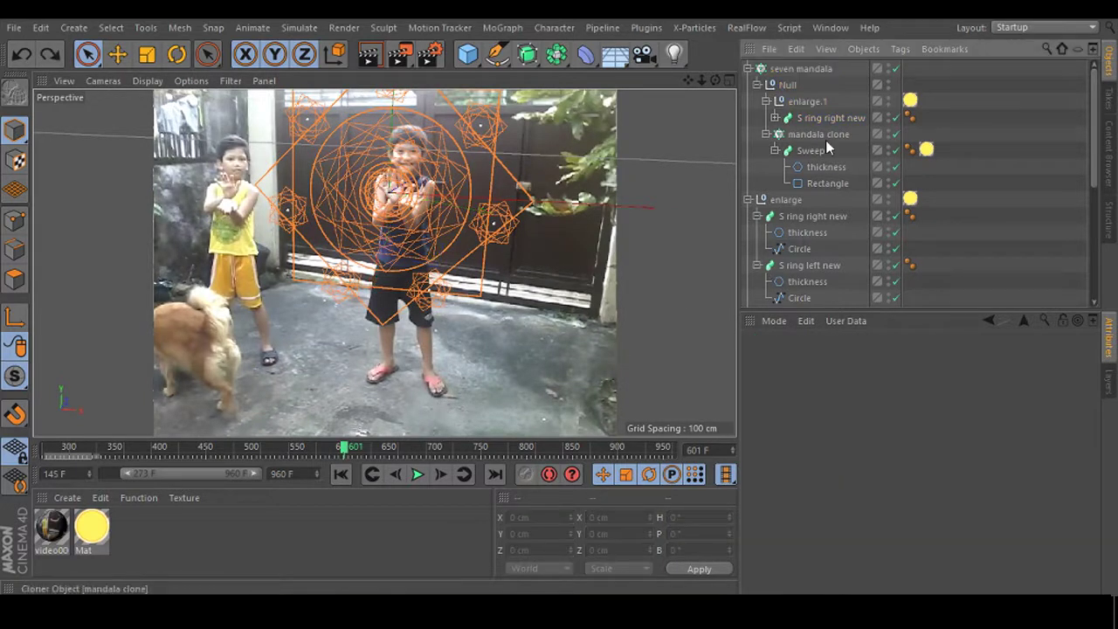
key(ctrl+y)
key(ctrl+y)
key(ctrl+y)
key(ctrl+y)
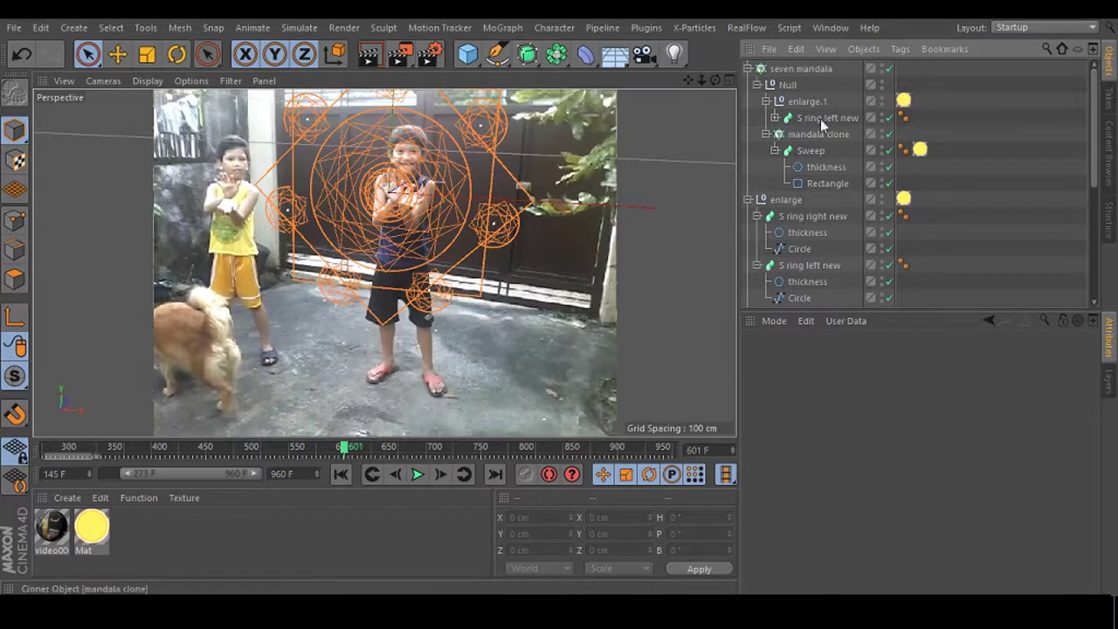
click(822, 117)
Return to frame 548 and narrow the timeline view to roughly frames 454–670.
drag(345, 463, 274, 452)
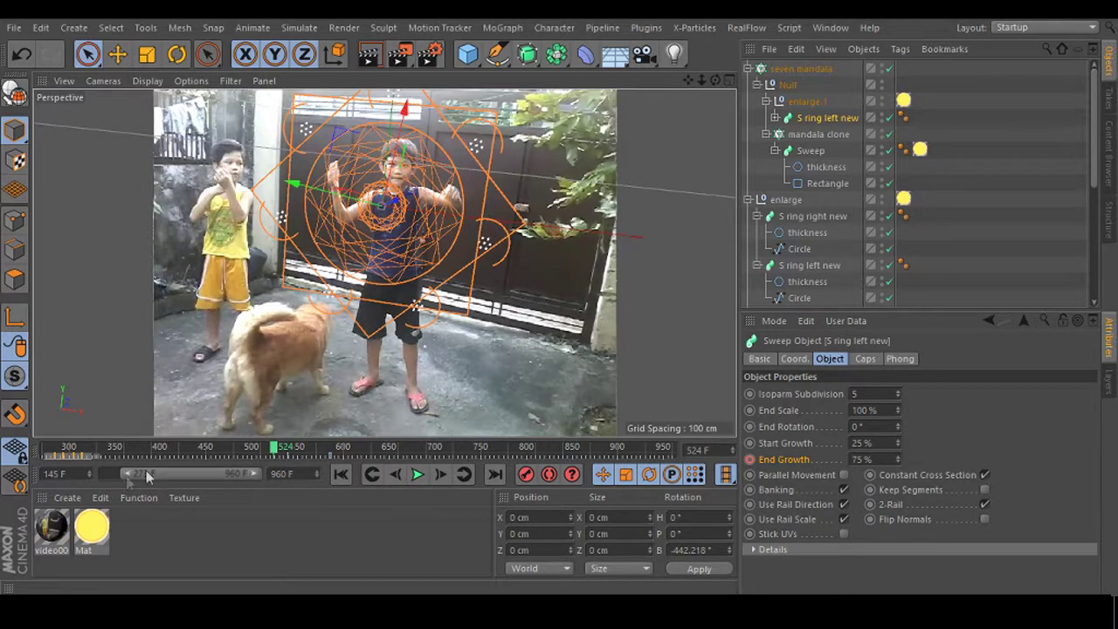
drag(126, 482, 89, 479)
drag(188, 463, 104, 451)
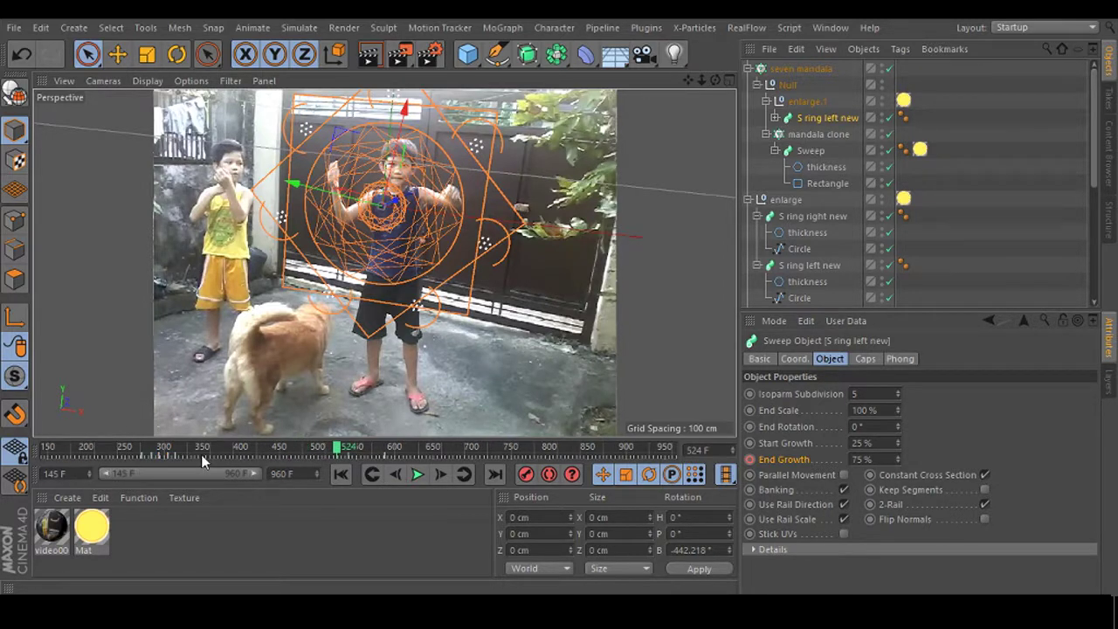
click(104, 451)
drag(106, 482, 171, 476)
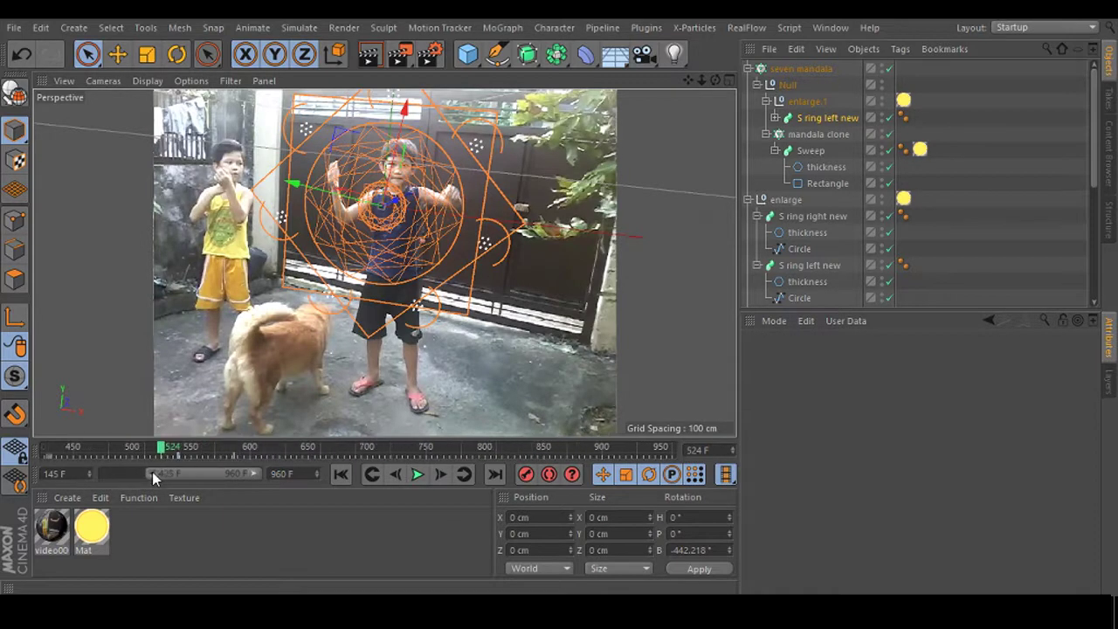
drag(255, 474, 200, 474)
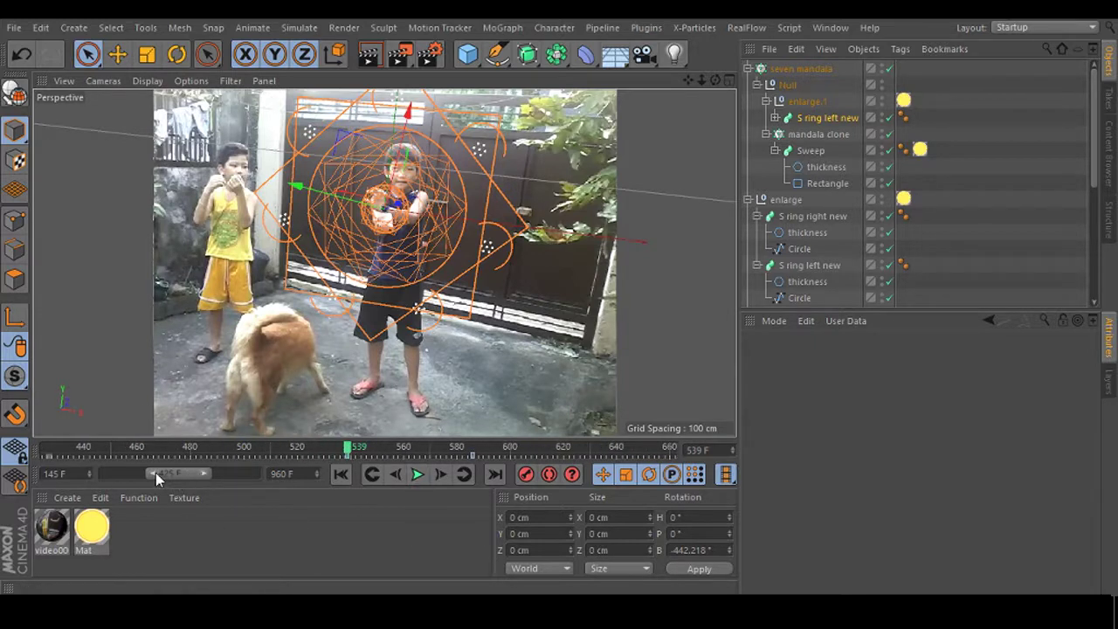
drag(155, 473, 161, 472)
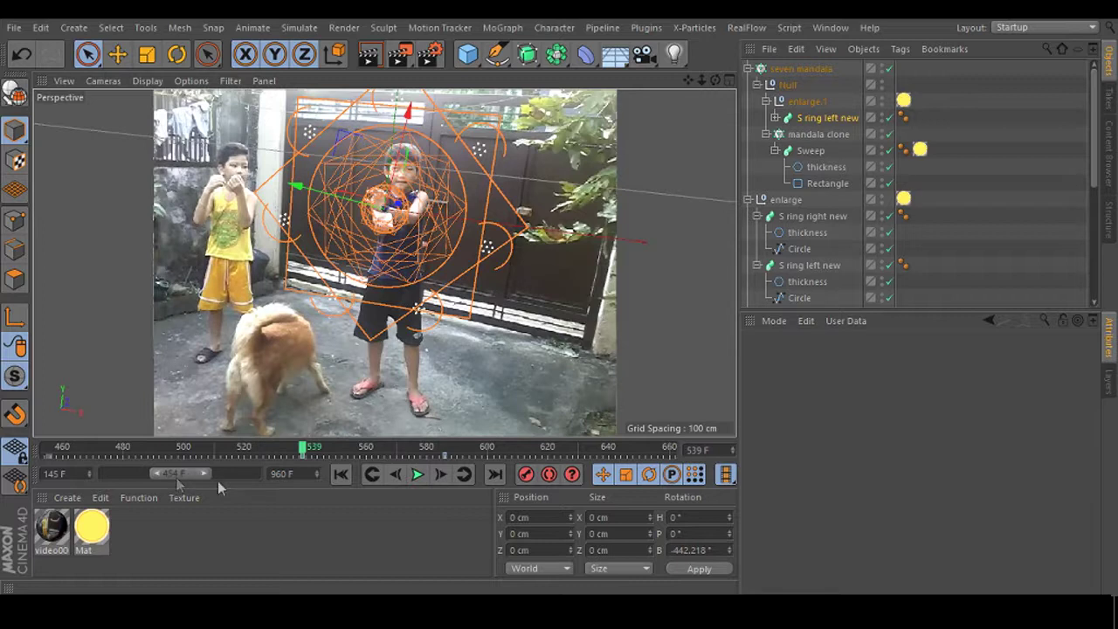
Set the left ring's Start Growth to 0% and key End Growth at 0%.
click(827, 117)
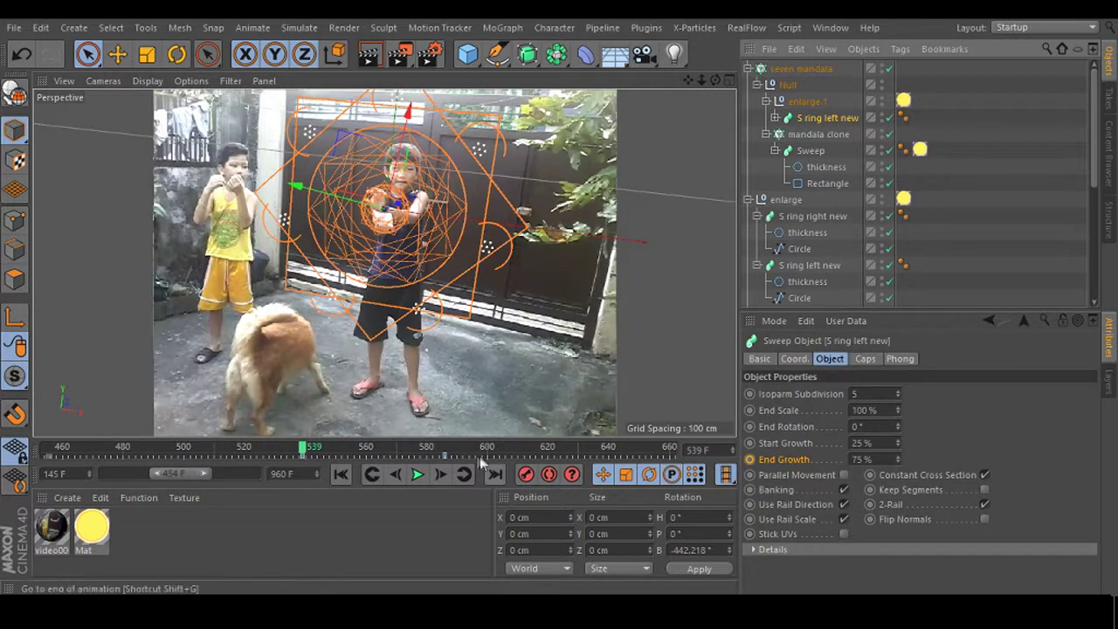
click(862, 443)
text(0)
key(Tab)
drag(878, 460, 817, 465)
text(0)
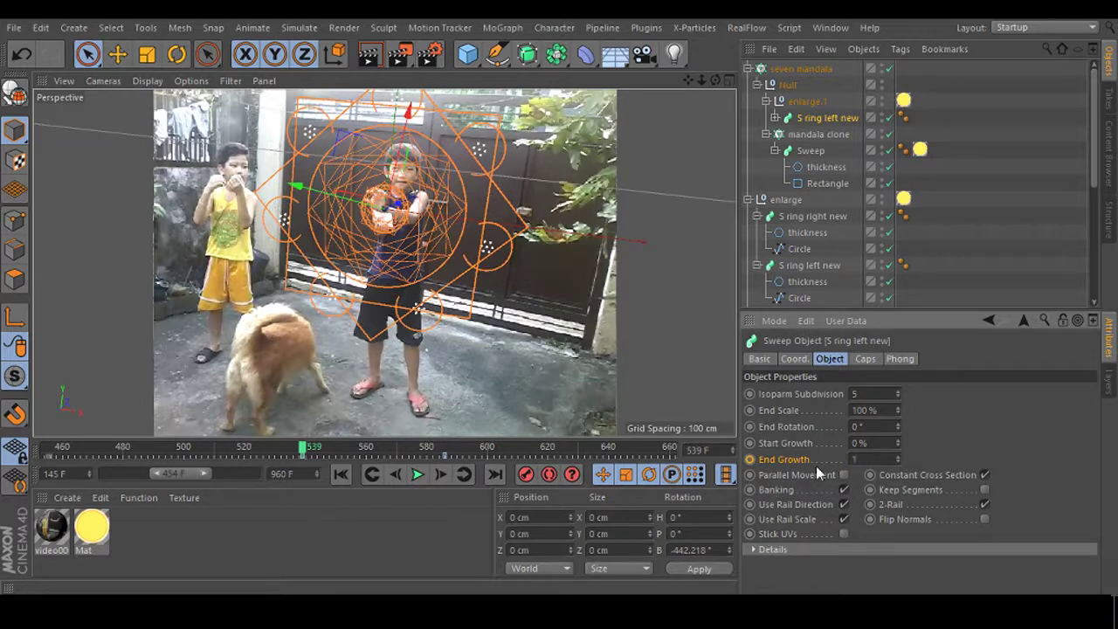
ctrl+click(750, 460)
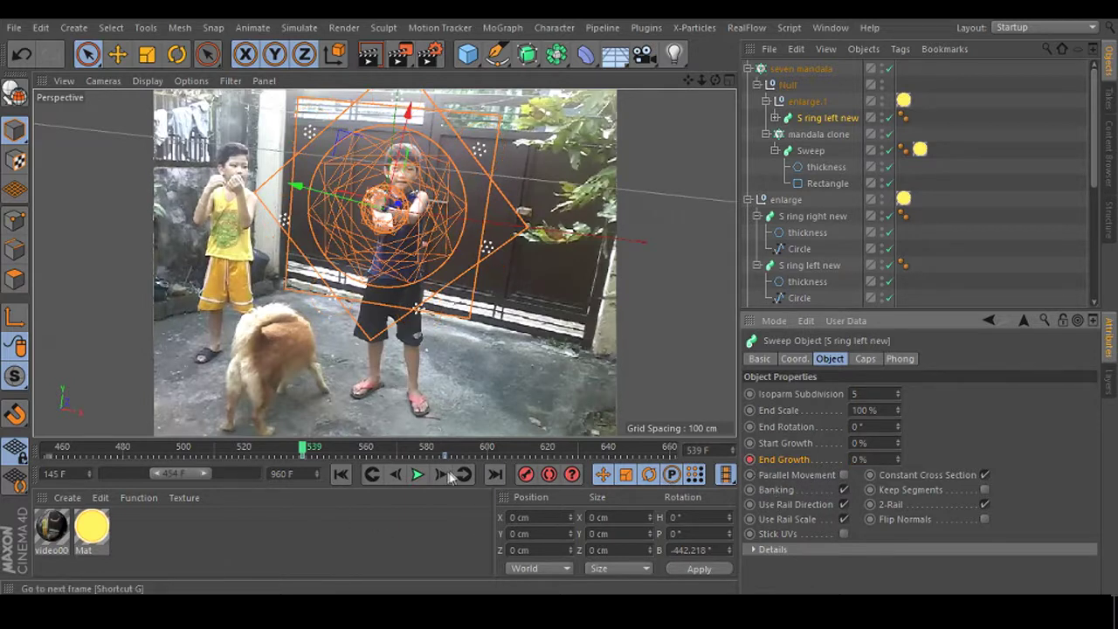
Keyframe the left ring's End Growth at 100% at frame 586.
drag(305, 451, 402, 458)
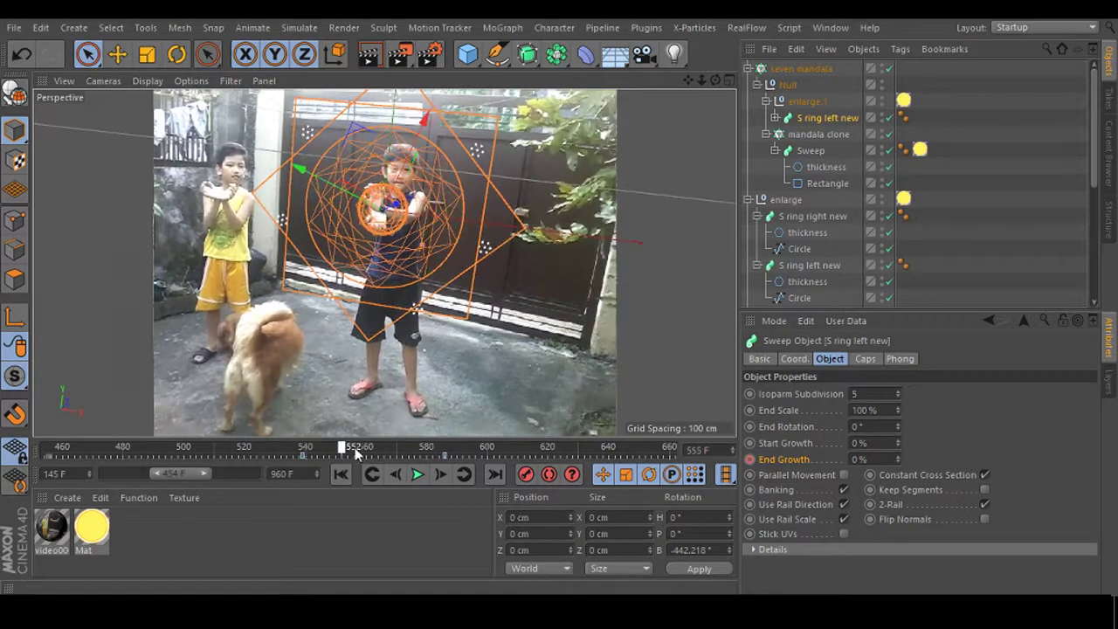
drag(402, 458, 464, 461)
click(441, 457)
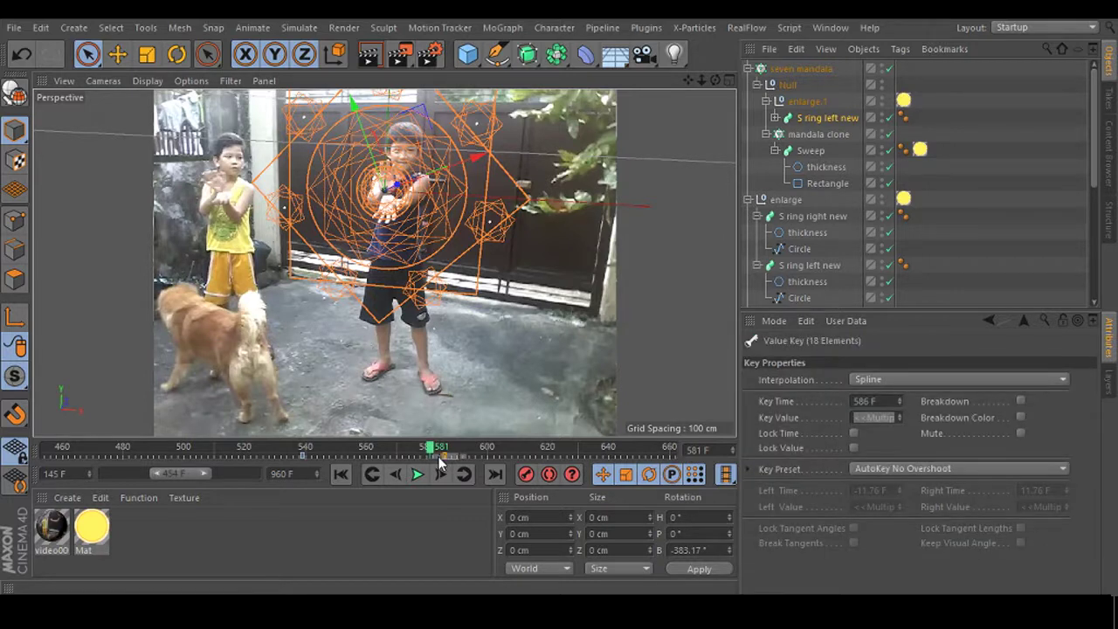
click(455, 454)
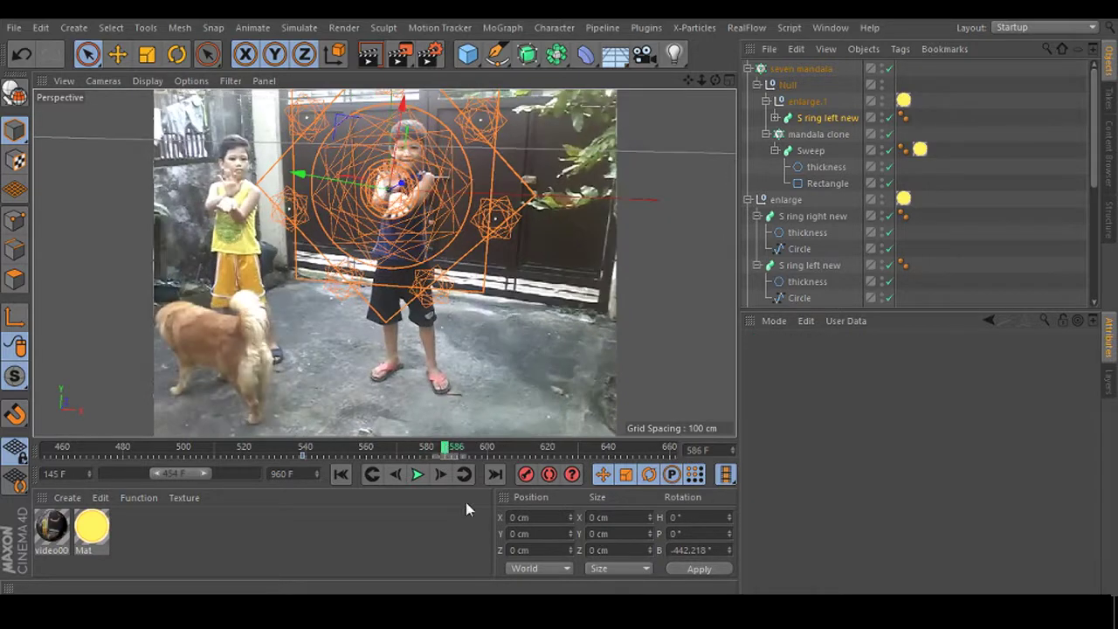
click(833, 119)
text(1)
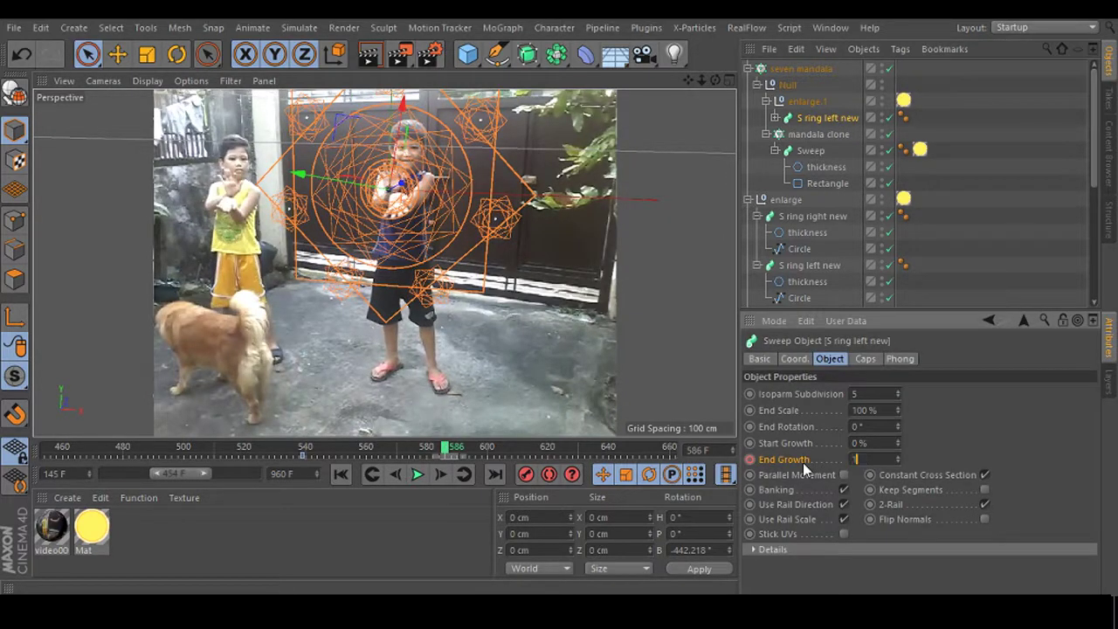
text(00)
click(750, 460)
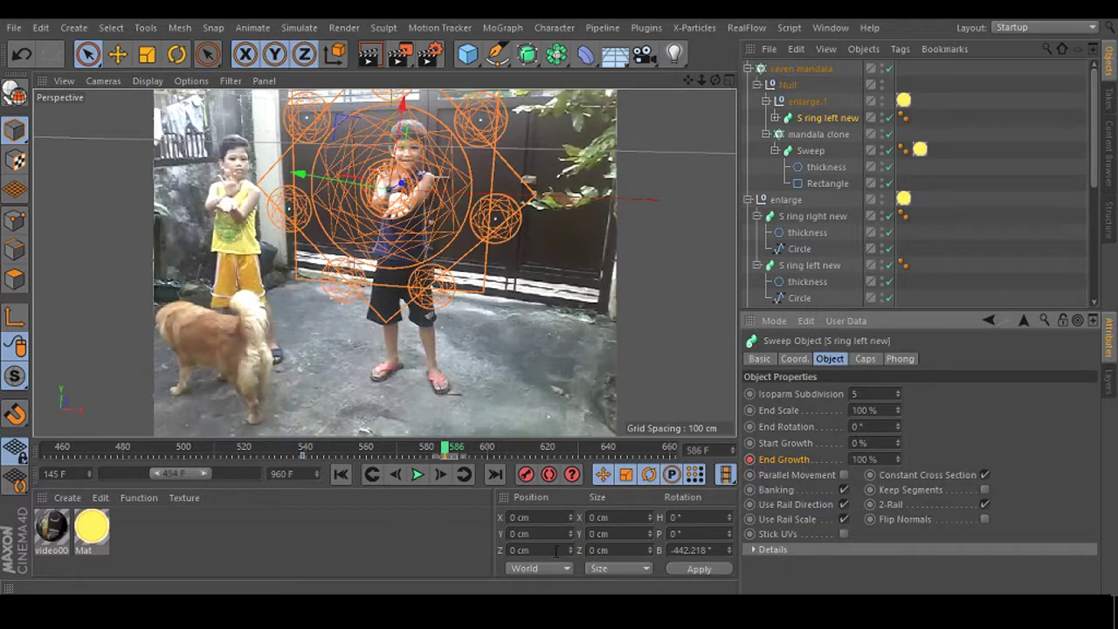
Key End Growth at 0% at frame 574, then scrub the growth up to frame 599.
mouse_move(435, 454)
mouse_down()
mouse_move(358, 461)
mouse_move(411, 460)
mouse_up()
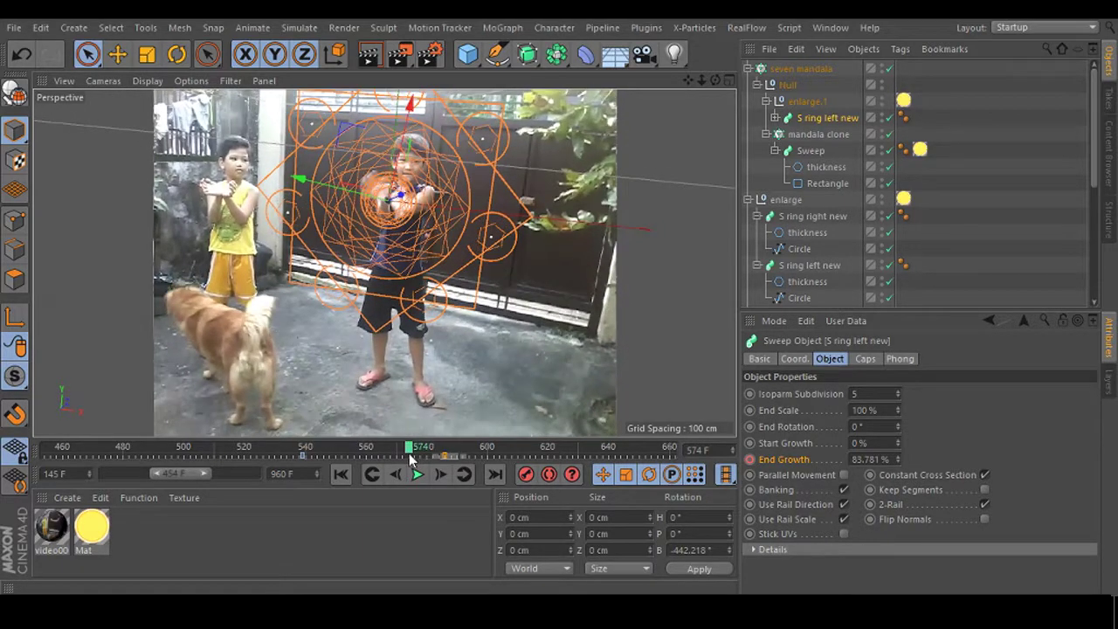
drag(883, 463, 843, 460)
text(0)
key(Return)
click(750, 460)
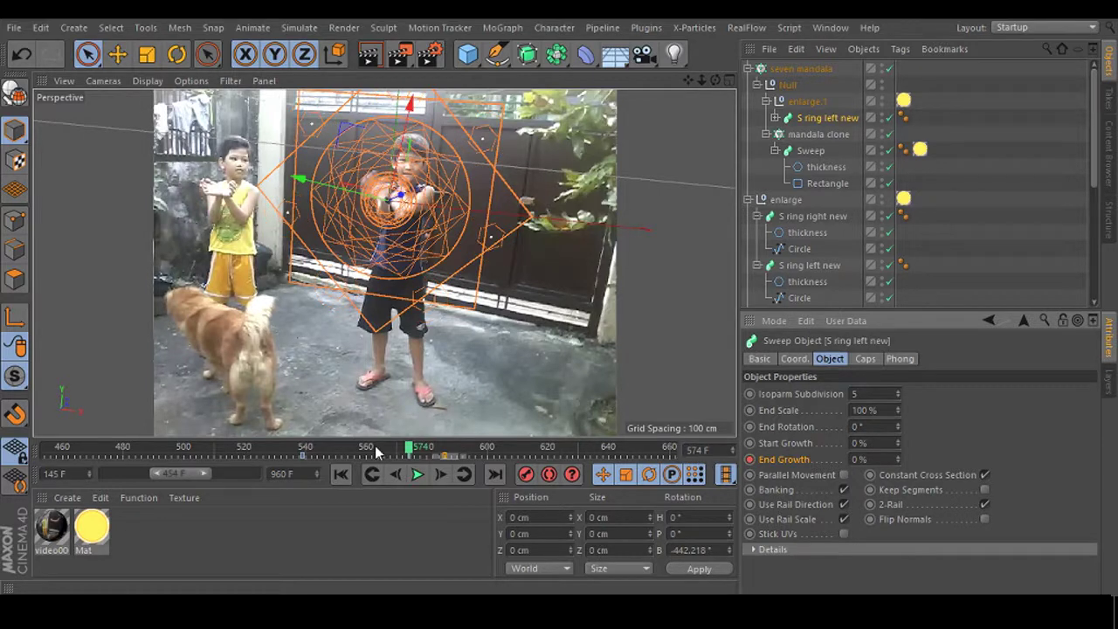
click(304, 457)
click(323, 454)
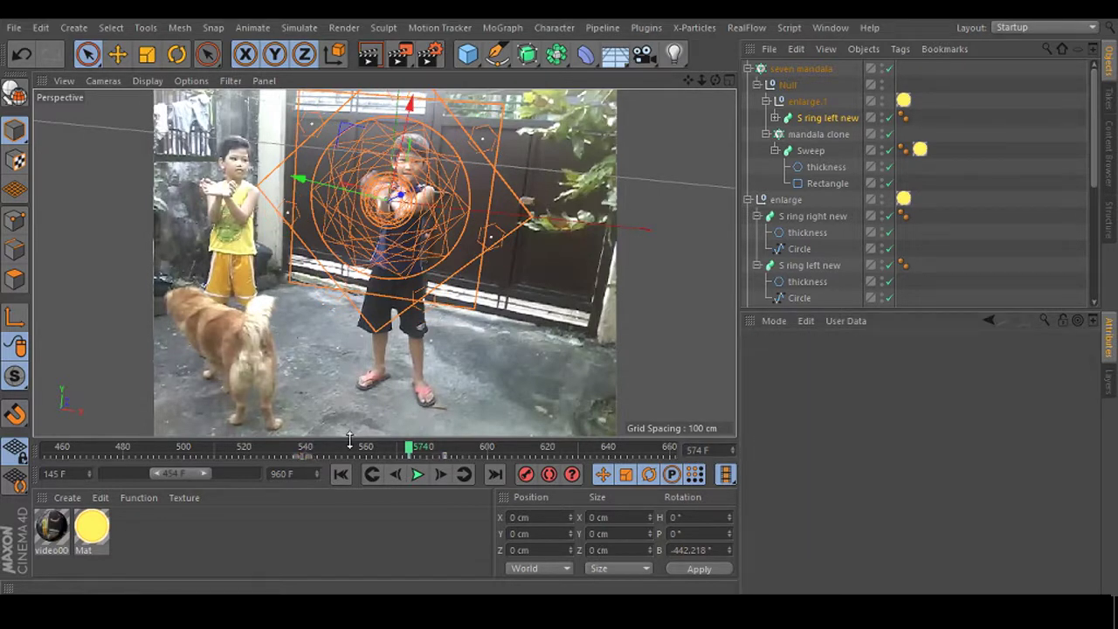
mouse_move(353, 450)
mouse_down()
mouse_move(557, 451)
mouse_move(398, 461)
mouse_up()
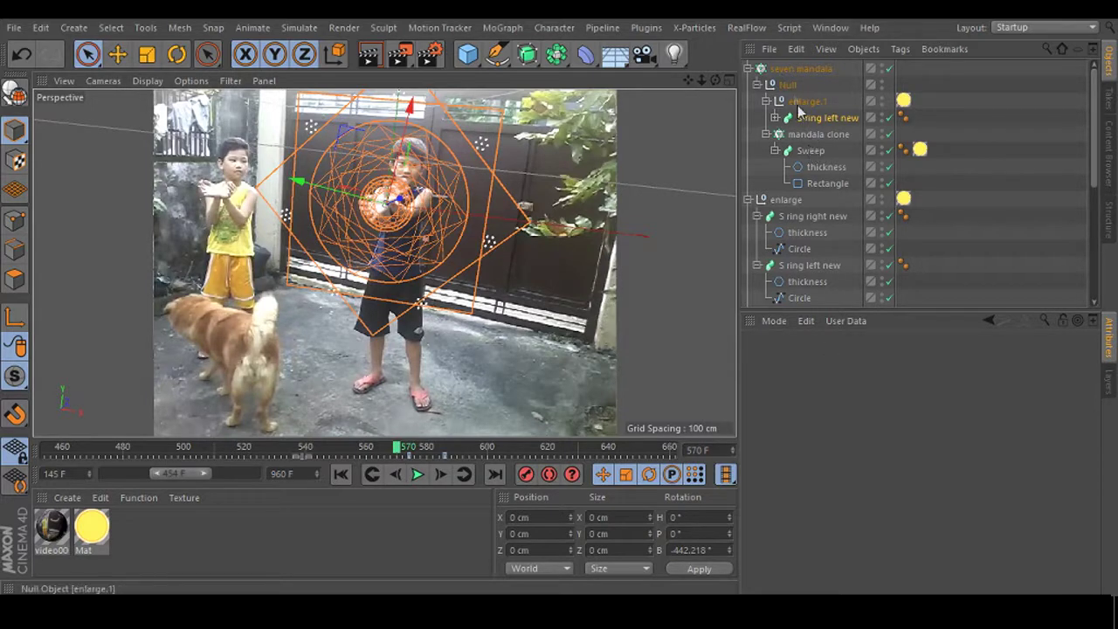
Select the Null group and rotate it about 21 degrees, checking frames 555–599.
click(787, 85)
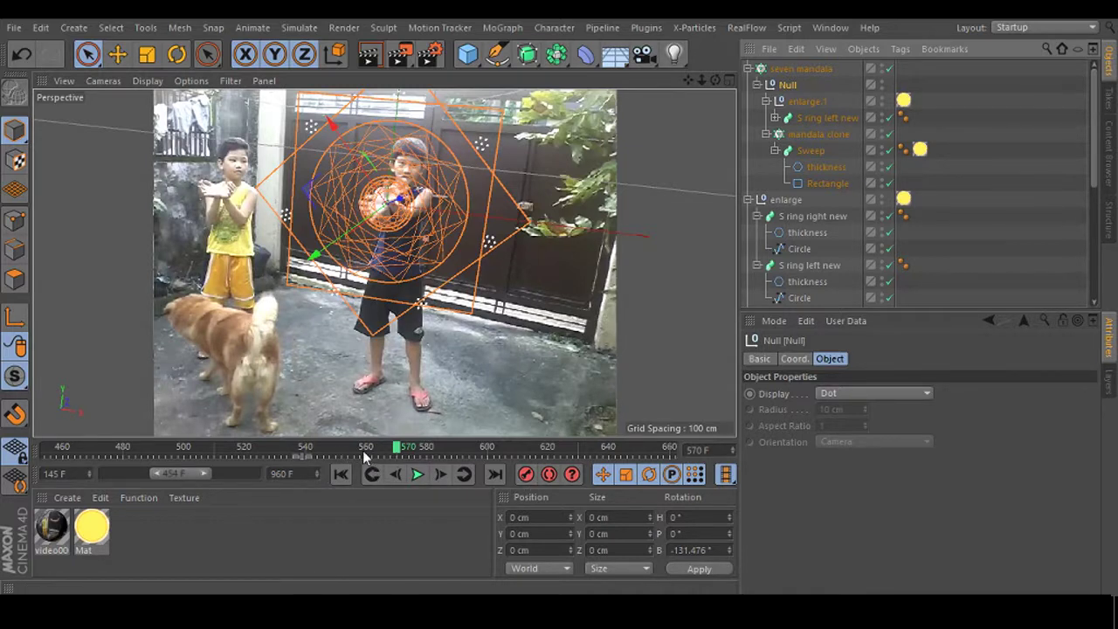
click(352, 450)
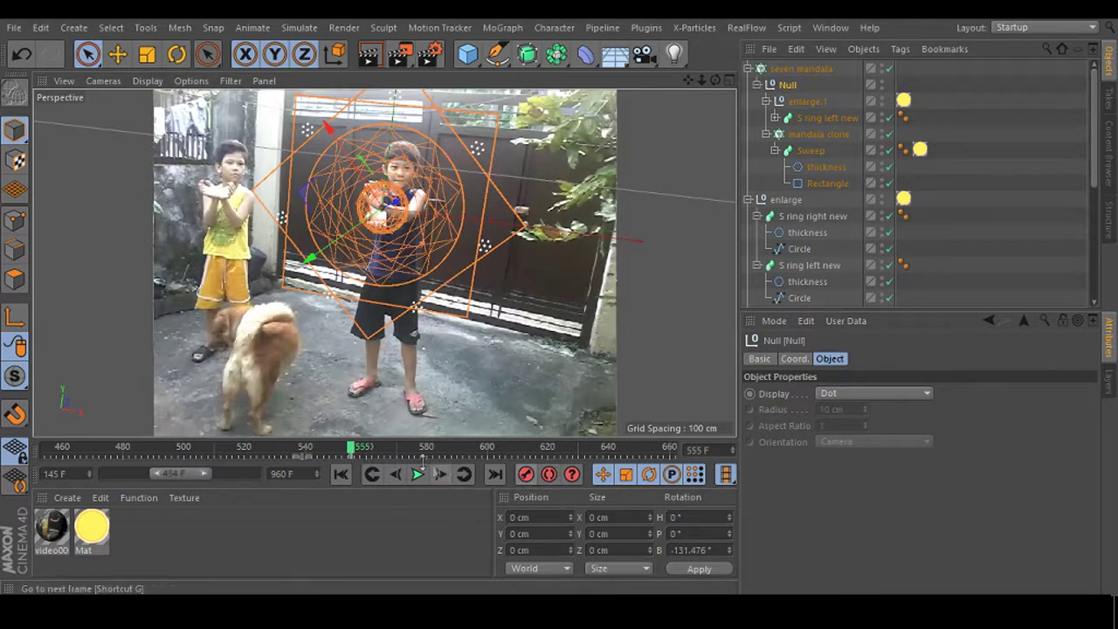
drag(354, 451, 486, 461)
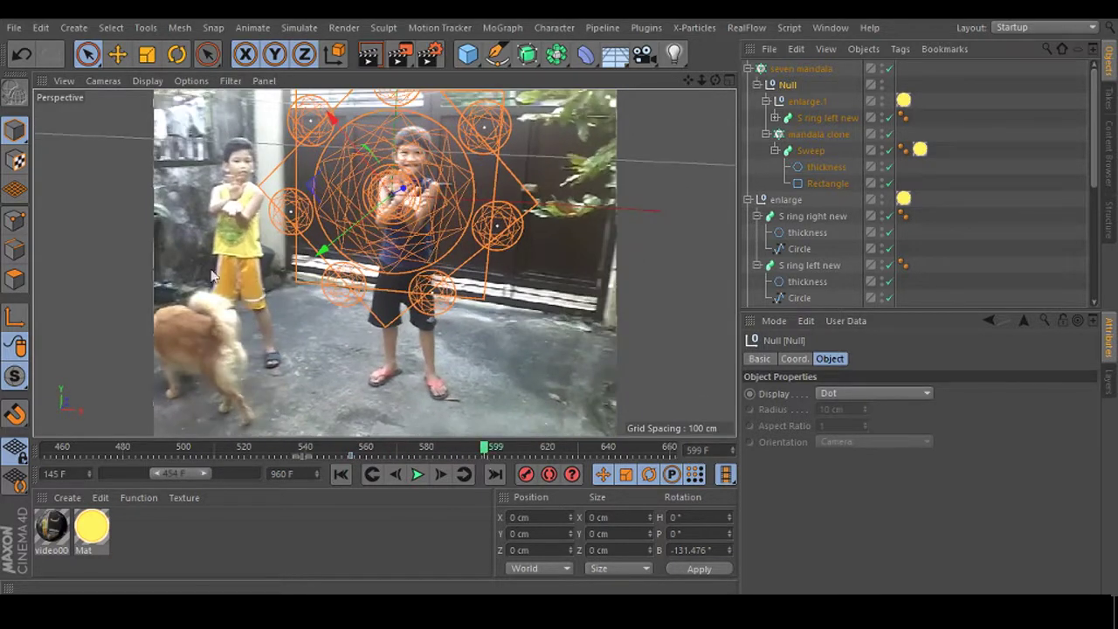
key(r)
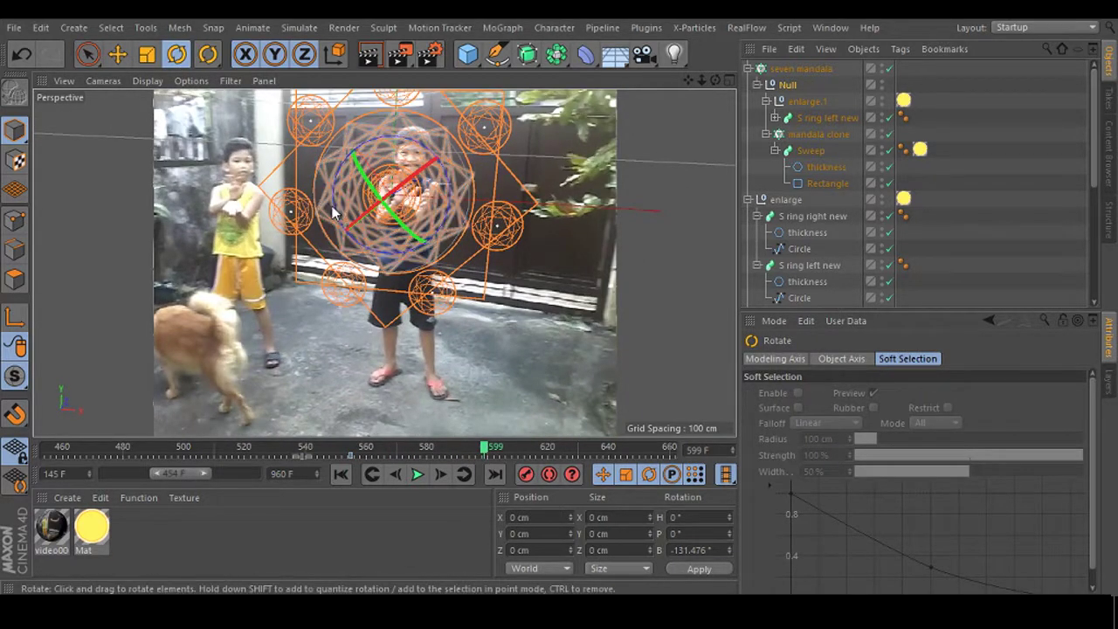
mouse_move(346, 219)
mouse_down()
mouse_move(346, 234)
mouse_move(397, 250)
mouse_move(441, 214)
mouse_up()
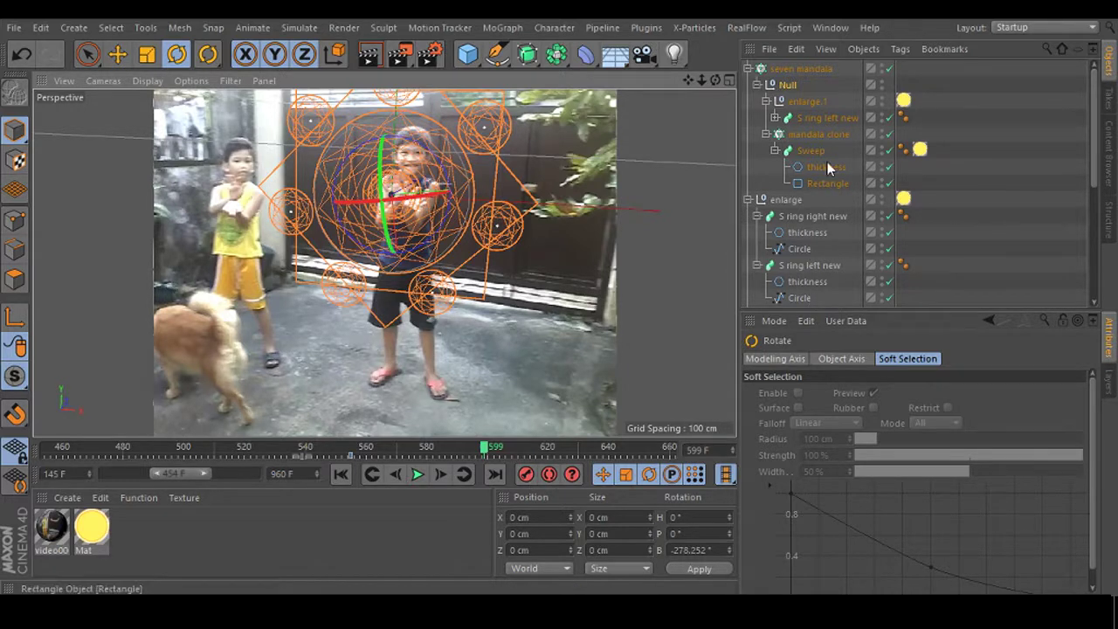
Select the Sweep ring in the mandala clone and rotate it about -44 degrees at frame 593.
click(815, 140)
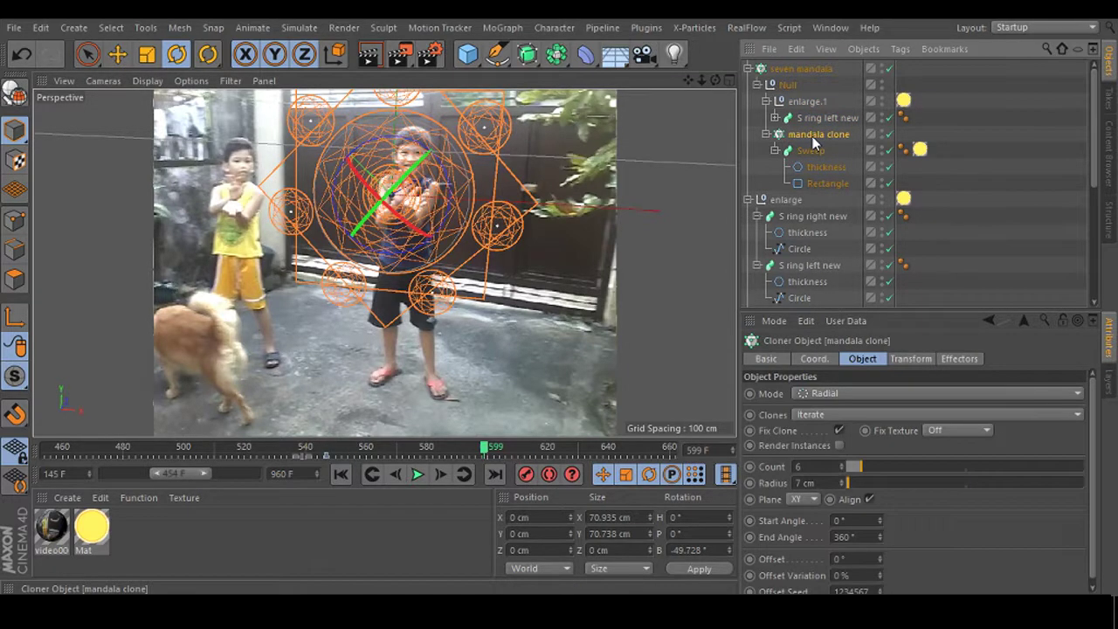
click(810, 151)
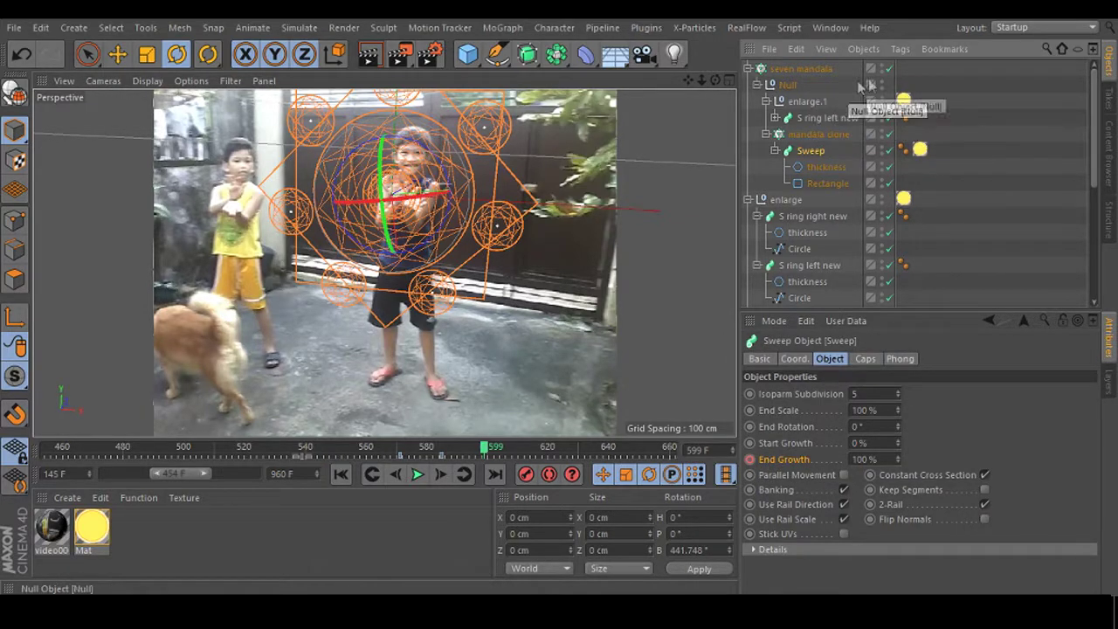
click(889, 69)
click(889, 69)
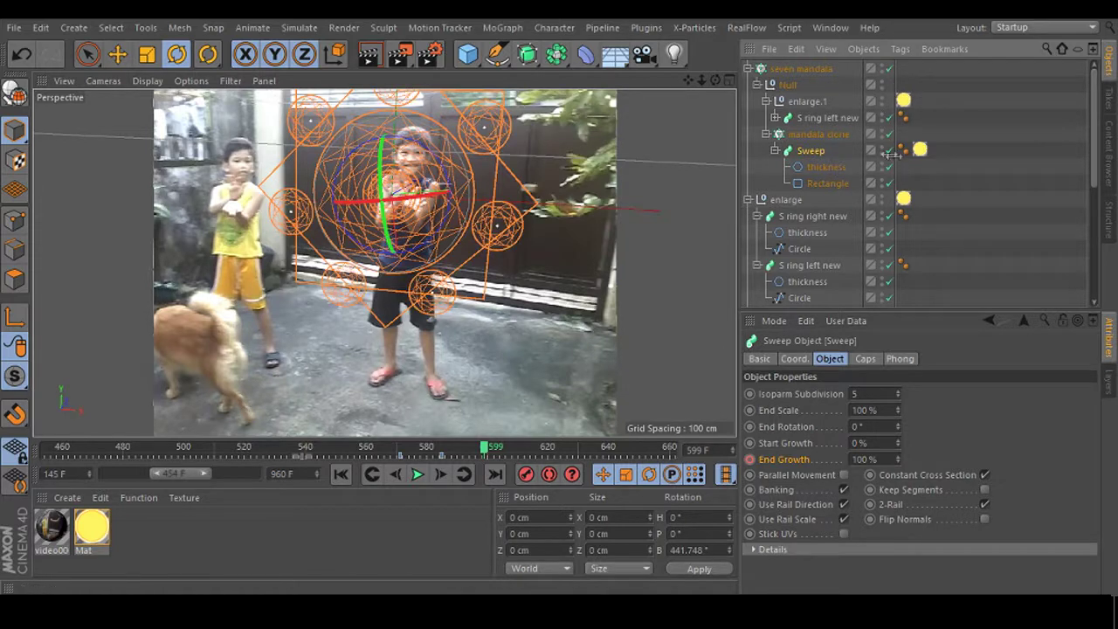
click(427, 449)
click(398, 449)
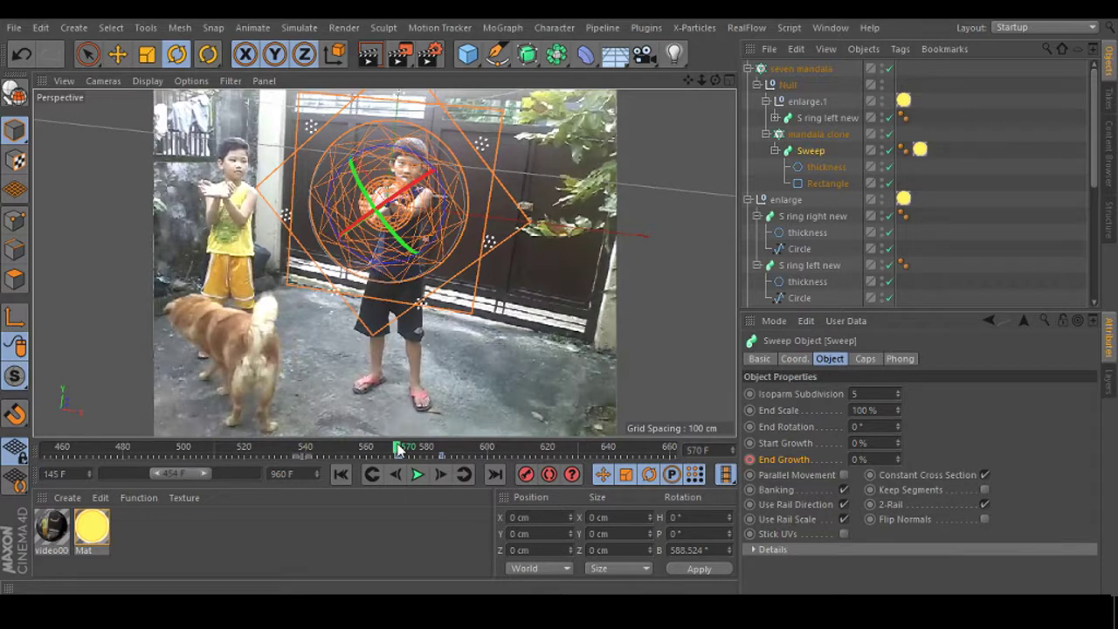
drag(397, 449, 465, 449)
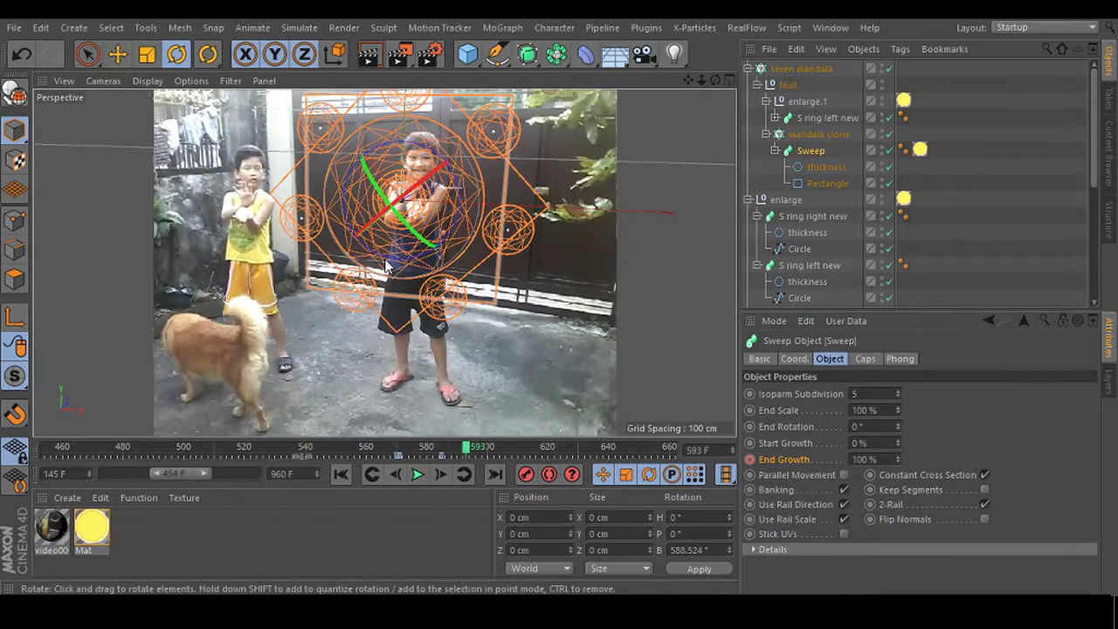
drag(387, 267, 486, 451)
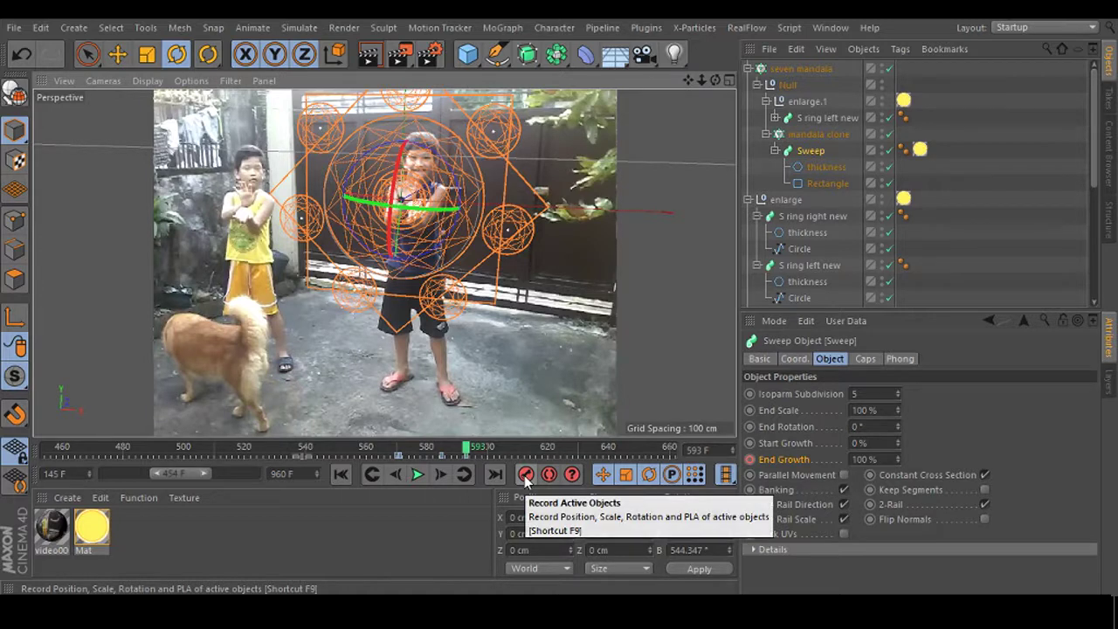
Undo the Sweep ring rotation and select the mandala clone cloner.
key(ctrl+z)
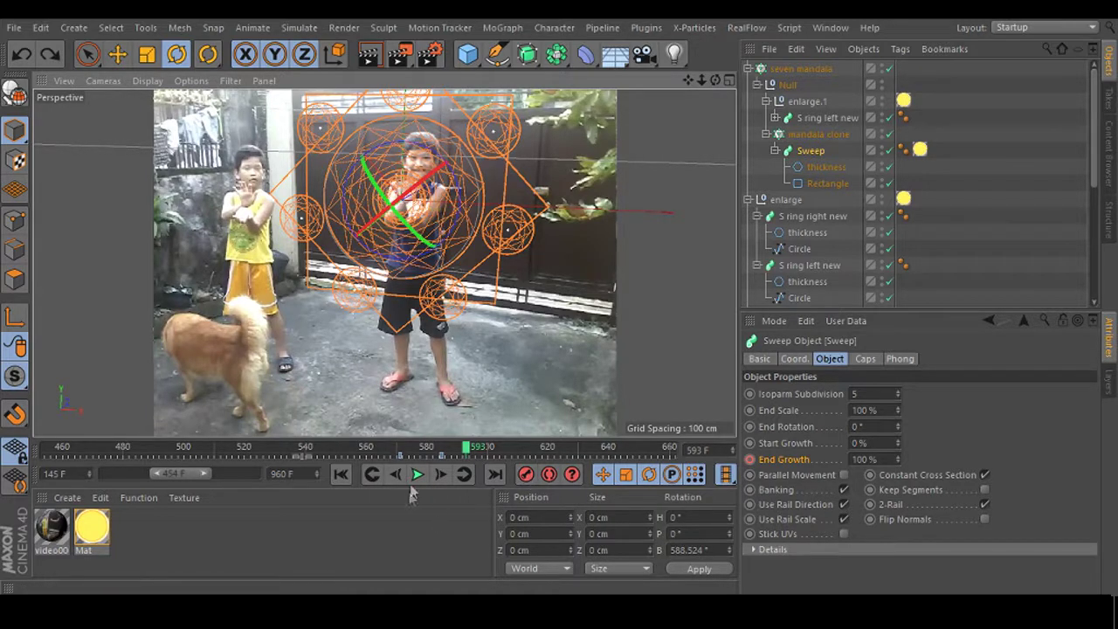
click(390, 450)
click(819, 134)
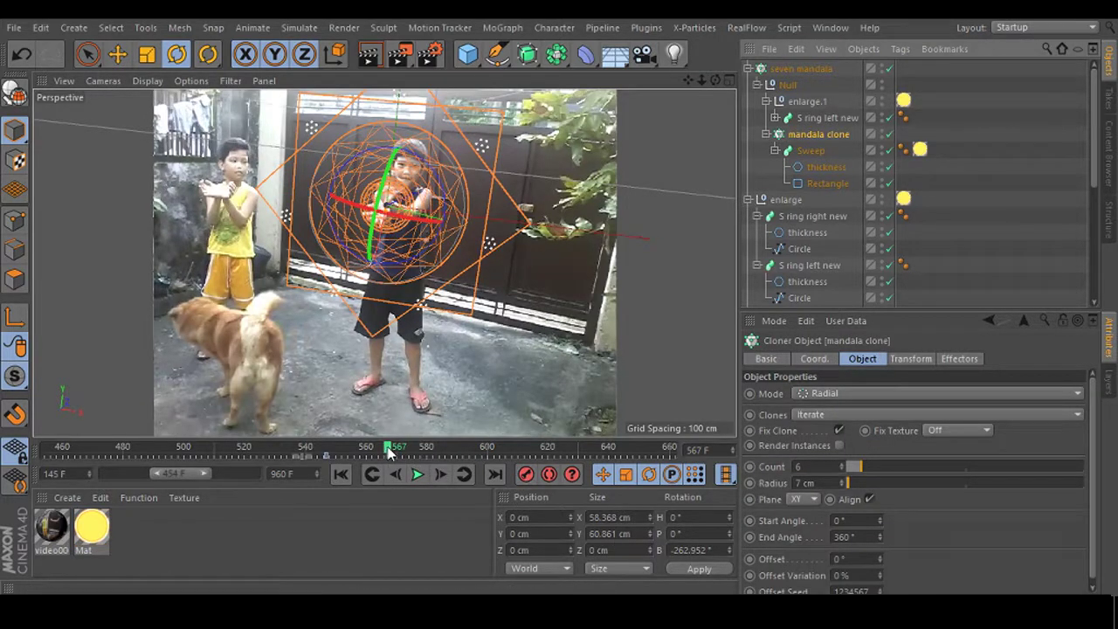
drag(391, 450, 585, 454)
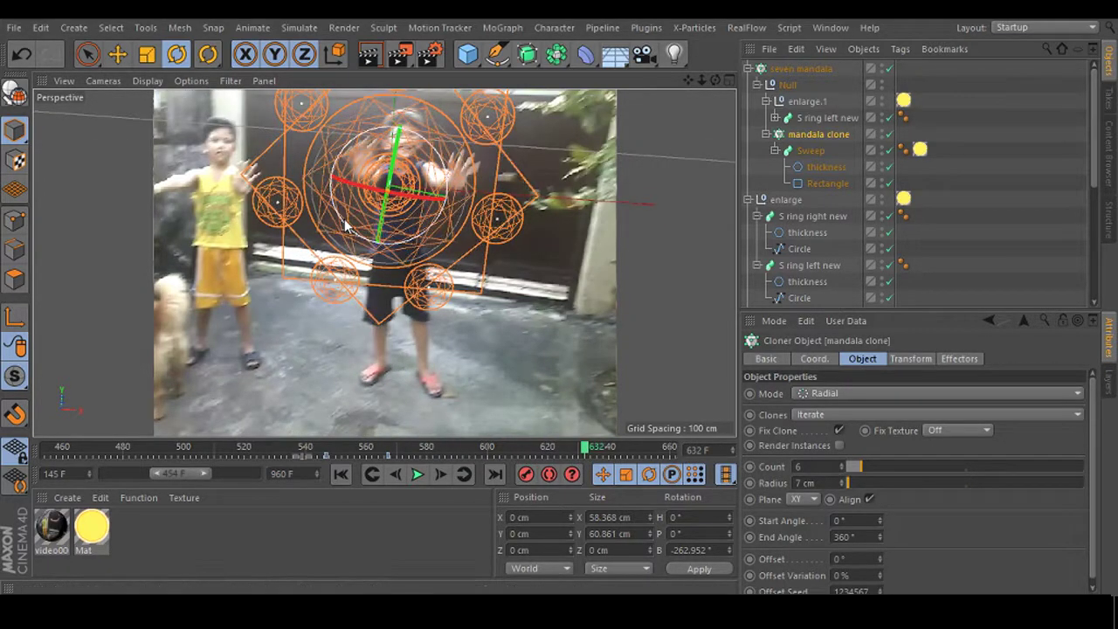
Rotate the mandala clone about -38 degrees, record a keyframe, and play back the rotation.
drag(347, 225, 366, 229)
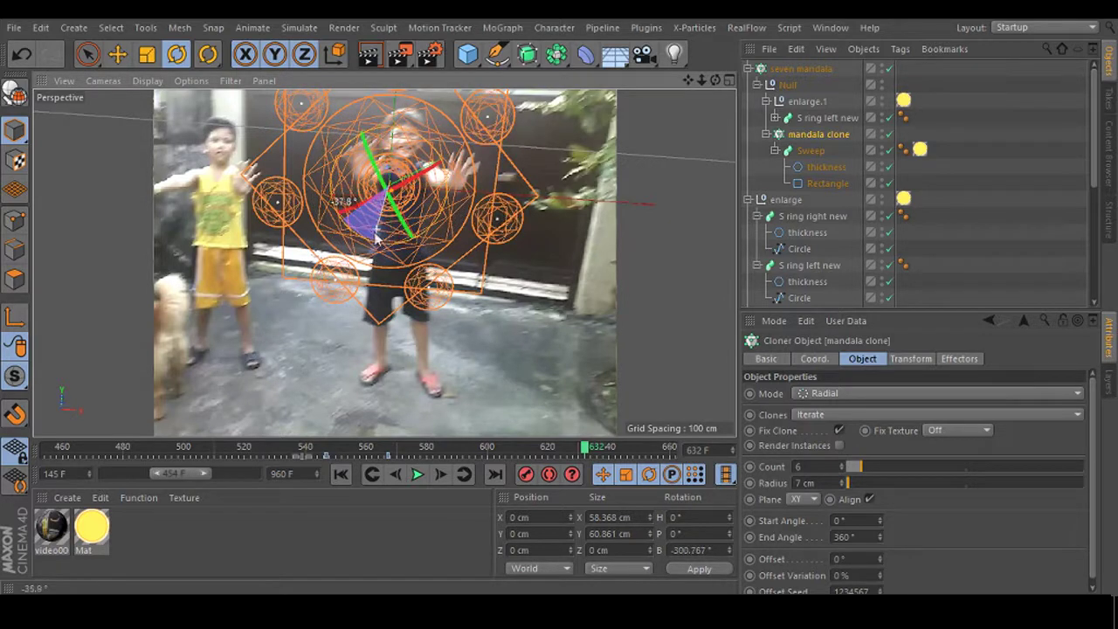
click(524, 475)
click(331, 450)
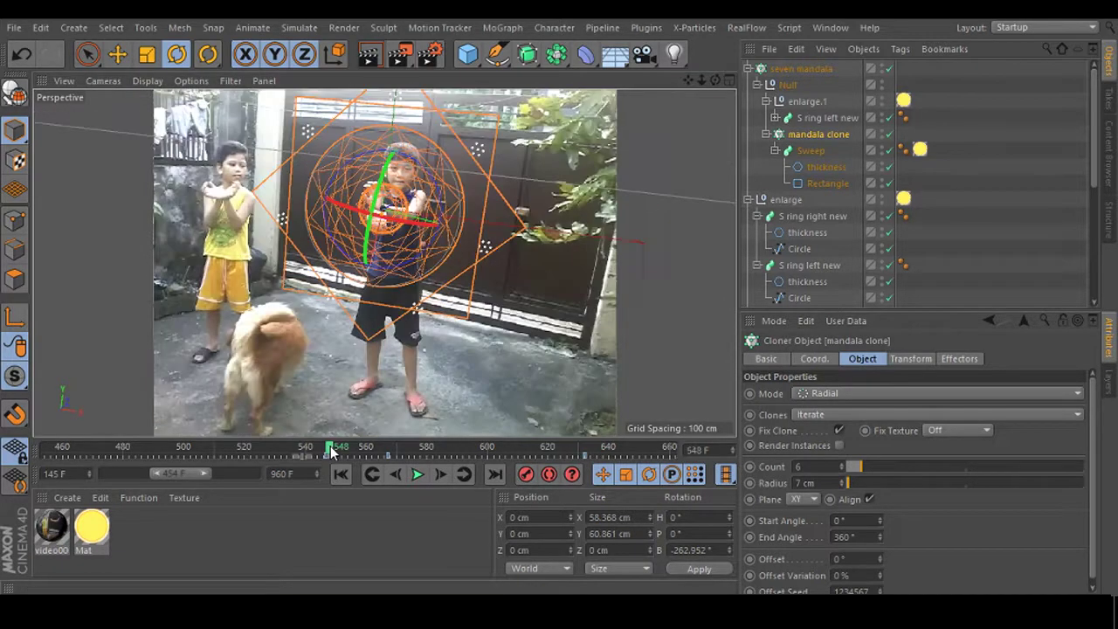
drag(323, 450, 527, 450)
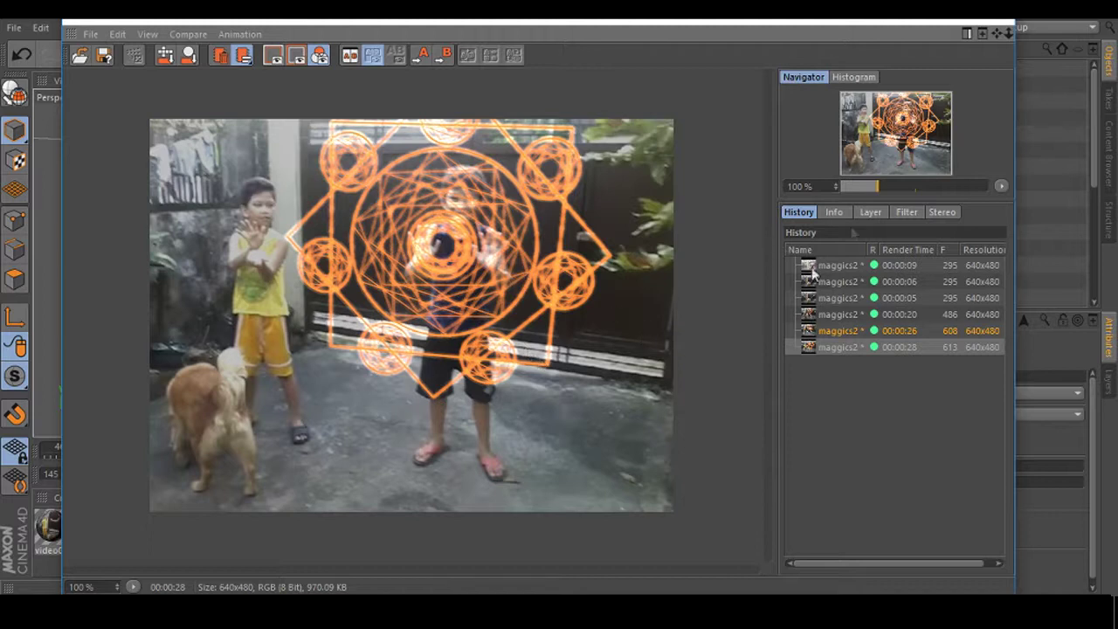
Re-render the scene with Shift+R and compare it against earlier renders in the History list.
click(996, 21)
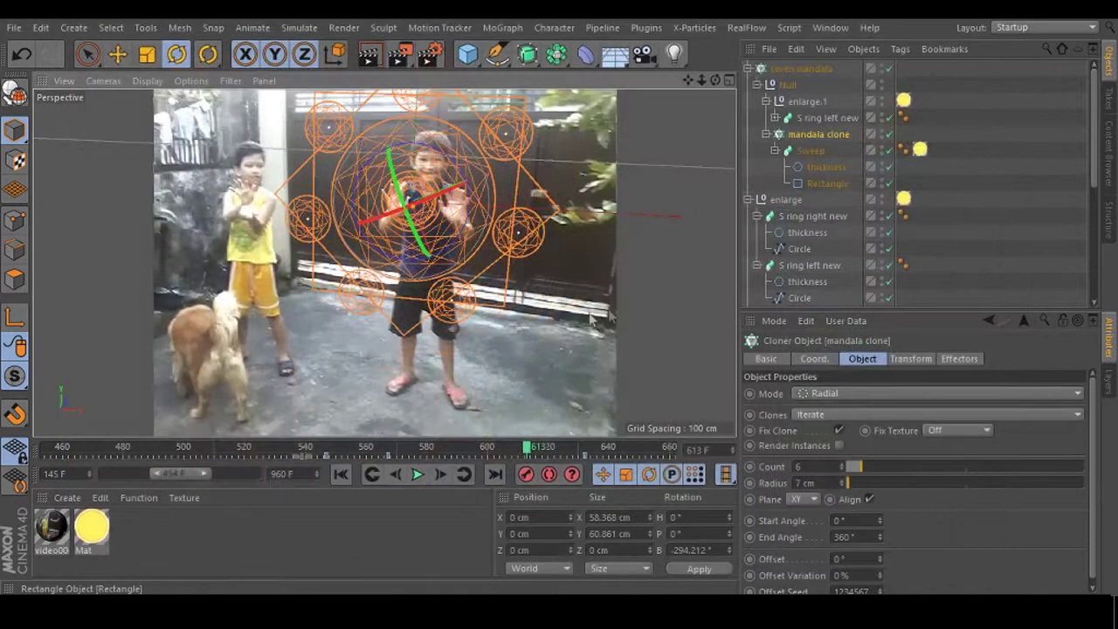
key(shift+r)
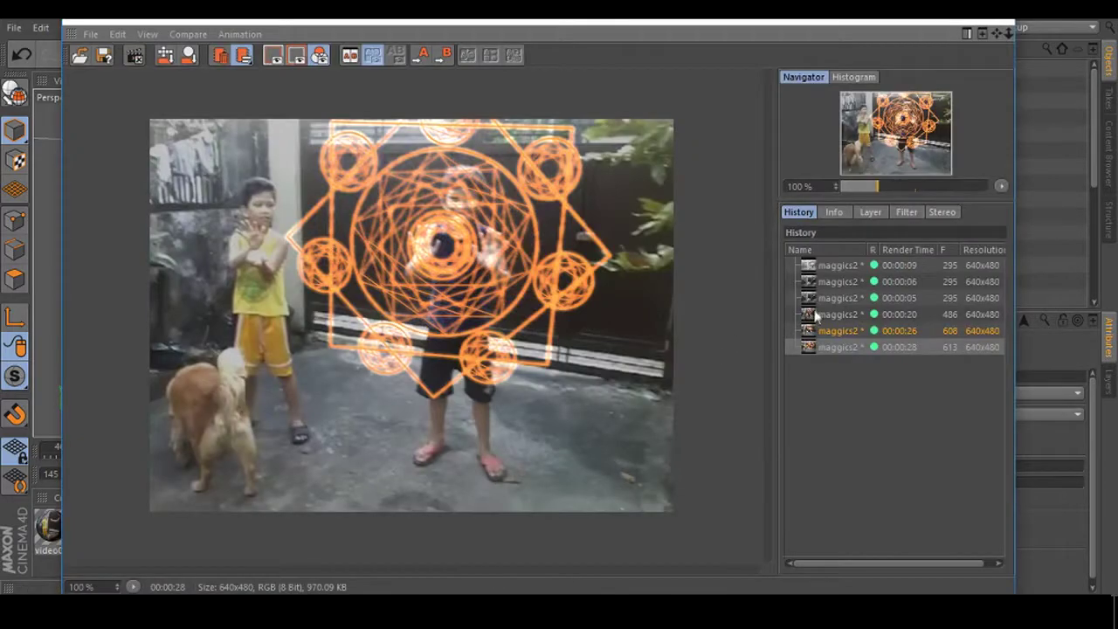
click(845, 265)
key(Down)
key(Down)
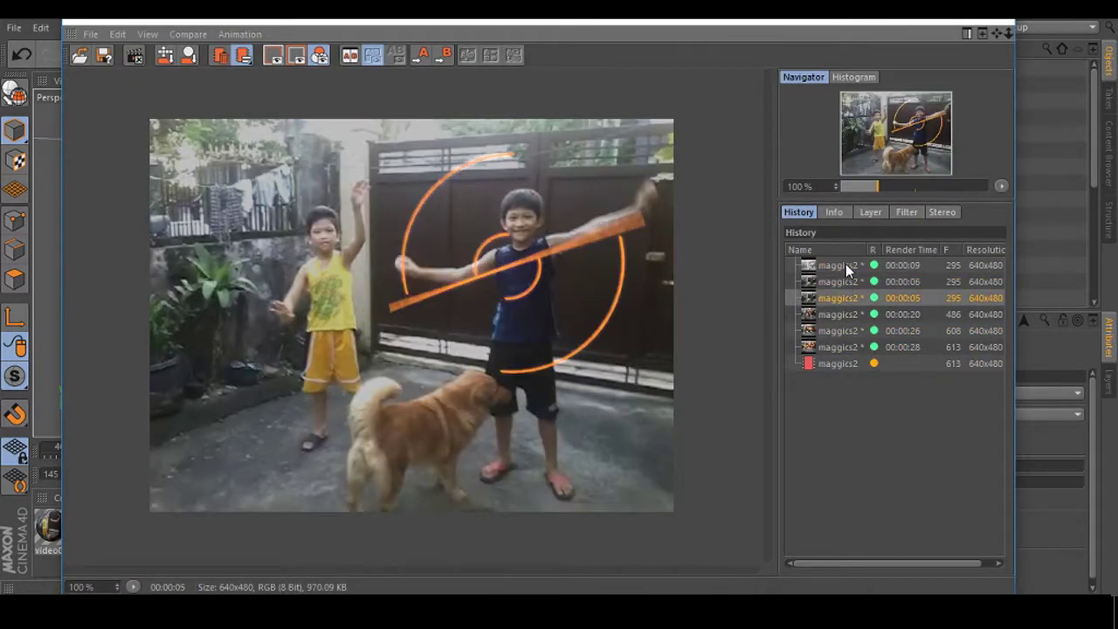
key(Down)
key(Down)
key(Down)
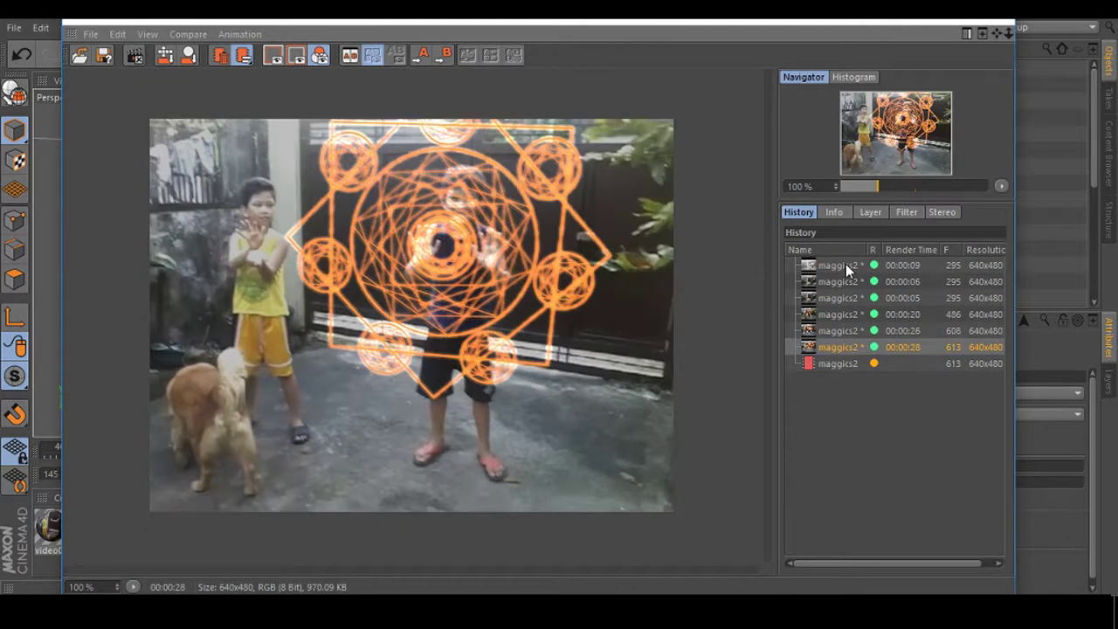